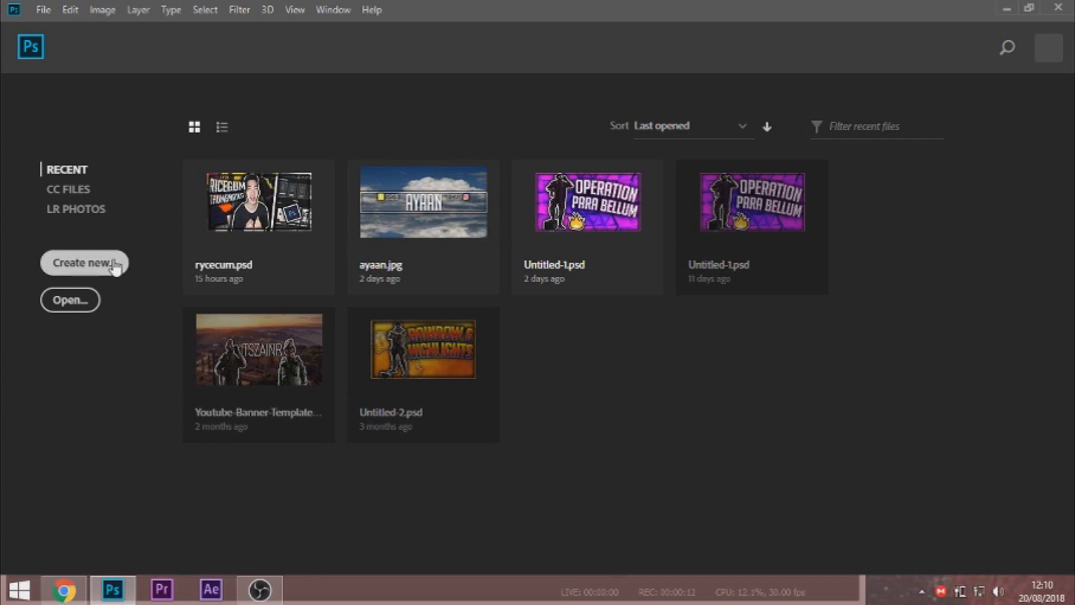
- Create a 1280 x 720 px RGB document at 700 pixels/inch with a white background
{"action": "left_click", "coordinate": [321, 211]}
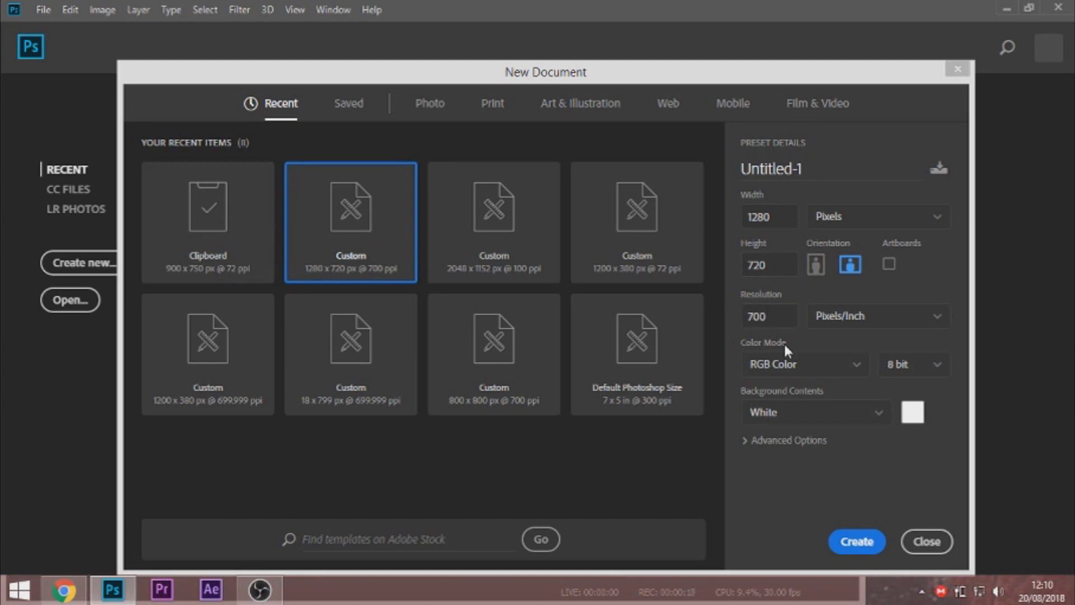
{"action": "left_click", "coordinate": [856, 541]}
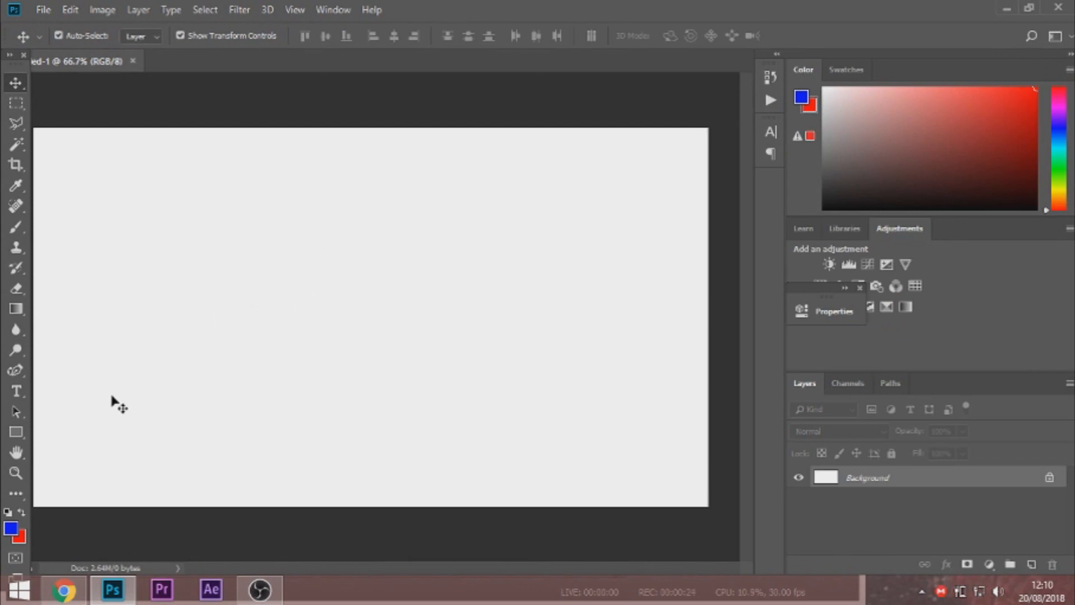
- Switch to Chrome and copy the 1000 × 541 image of RiceGum facing the camera from the image search
{"action": "left_click", "coordinate": [63, 589]}
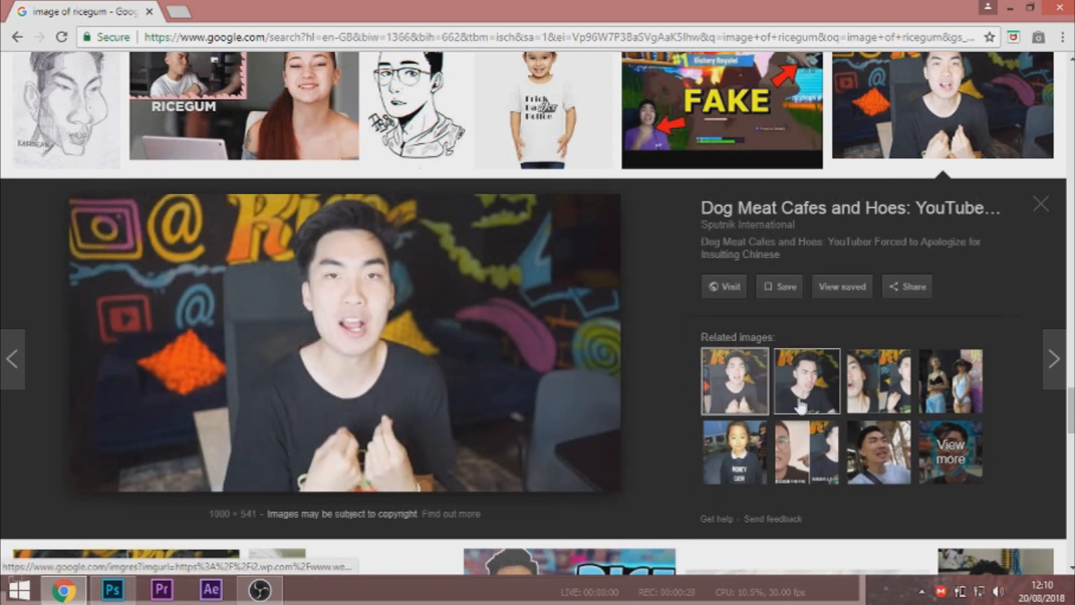
{"action": "left_click", "coordinate": [750, 398]}
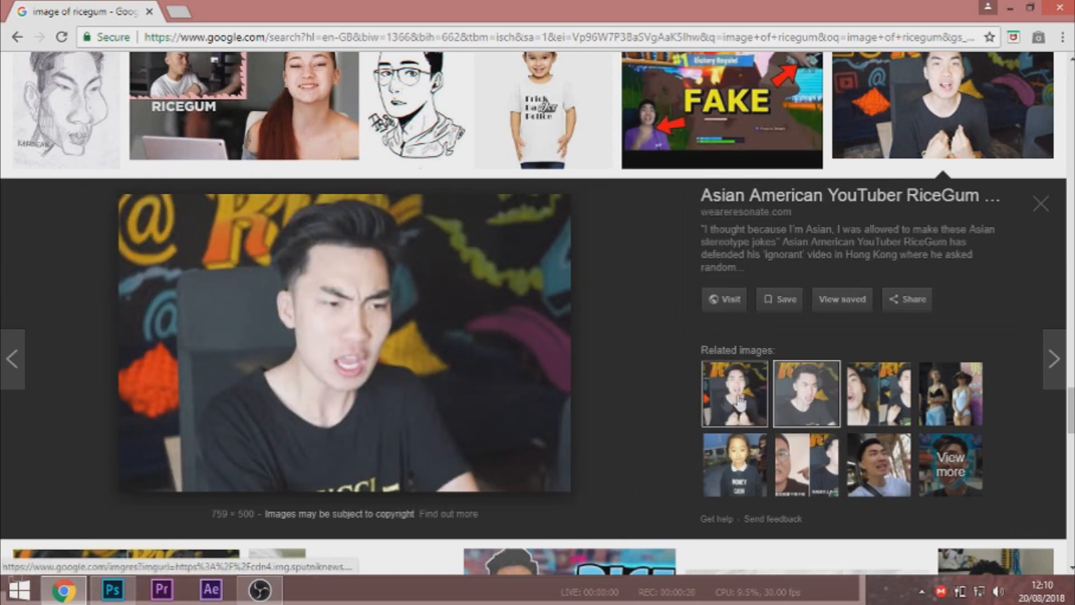
{"action": "right_click", "coordinate": [369, 345]}
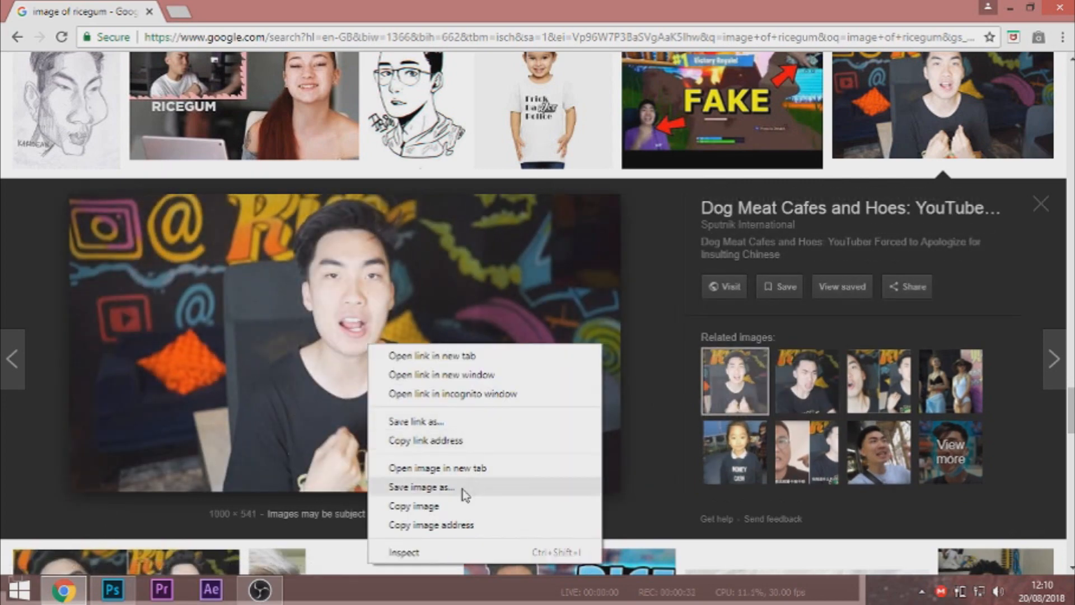
{"action": "left_click", "coordinate": [448, 505]}
{"action": "left_click", "coordinate": [259, 589]}
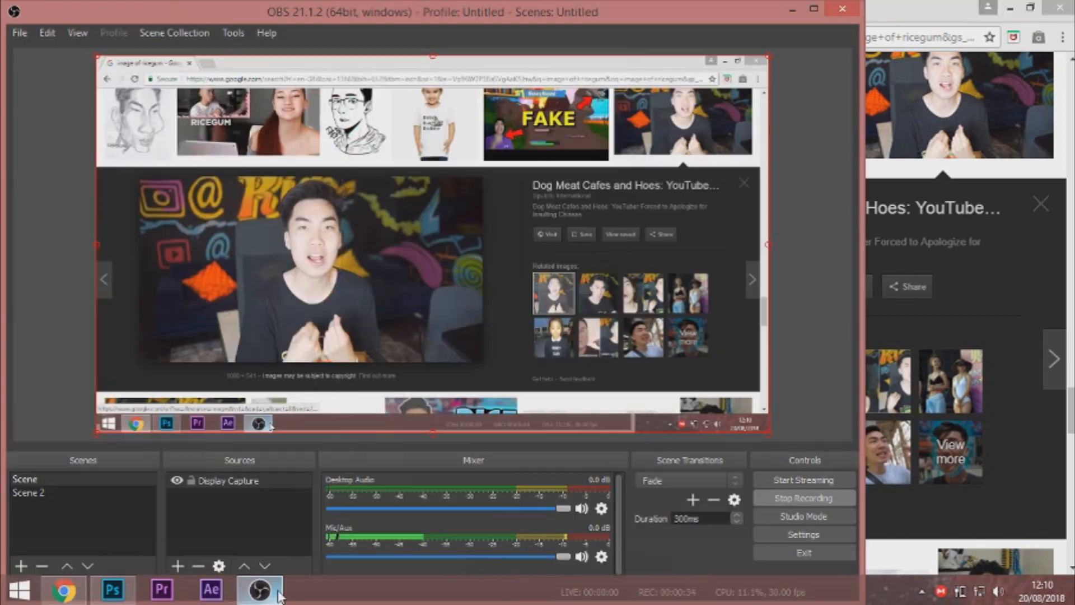
- Paste the photo into the Photoshop document and scale it to the full canvas height, aligned with the left edge
{"action": "left_click", "coordinate": [112, 589]}
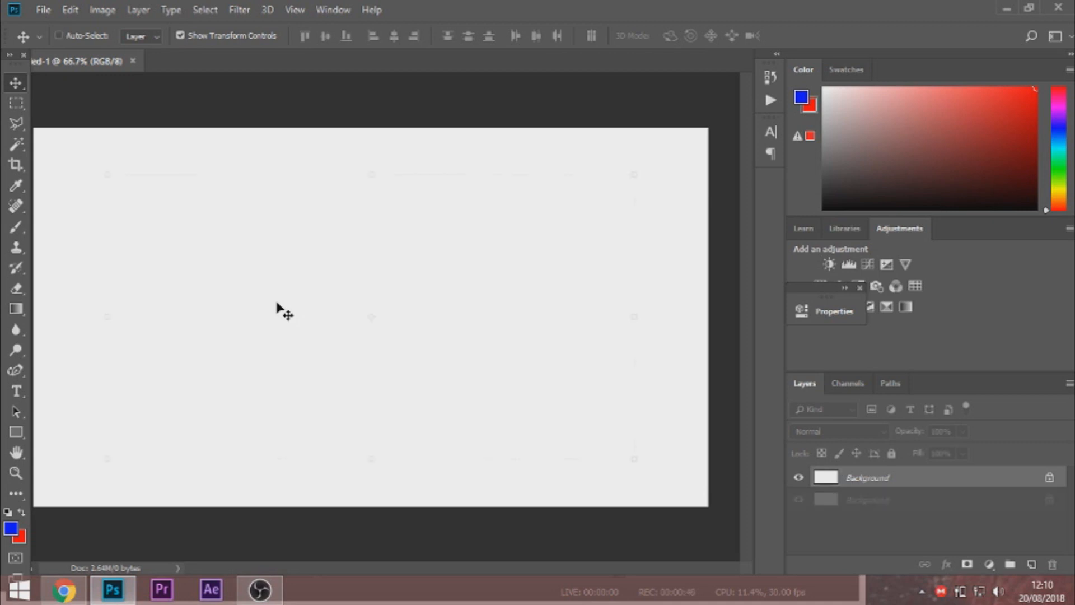
{"action": "key", "text": "ctrl+v"}
{"action": "left_click_drag", "start_coordinate": [293, 229], "coordinate": [220, 182]}
{"action": "left_click_drag", "start_coordinate": [561, 413], "coordinate": [569, 505]}
{"action": "key", "text": "Return"}
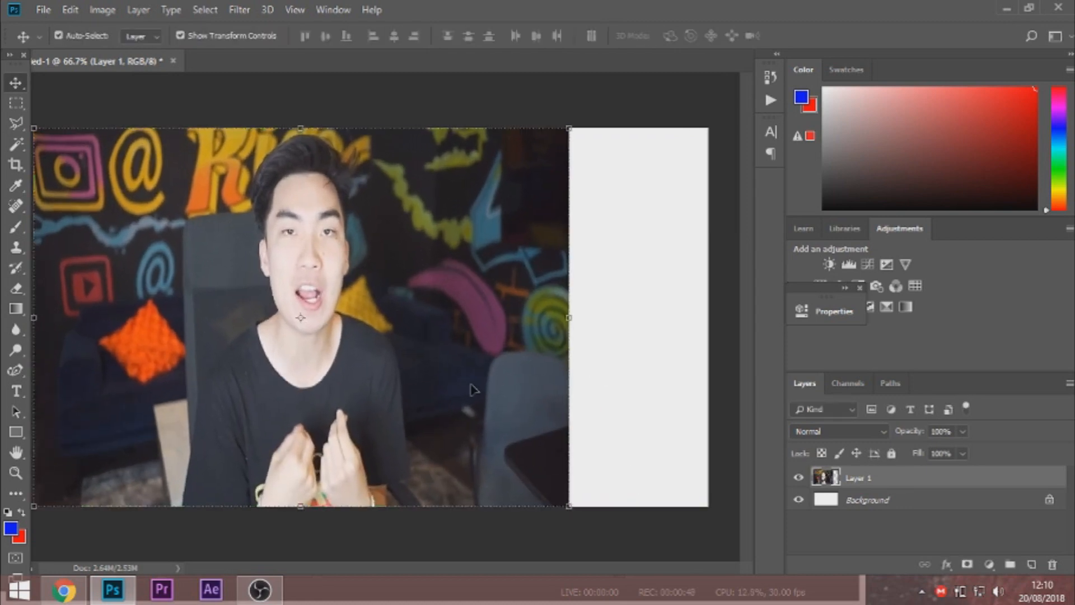
- Duplicate the photo layer, move the copy beside the original to cover the blank right part, and flip it horizontally
{"action": "key", "text": "ctrl+j"}
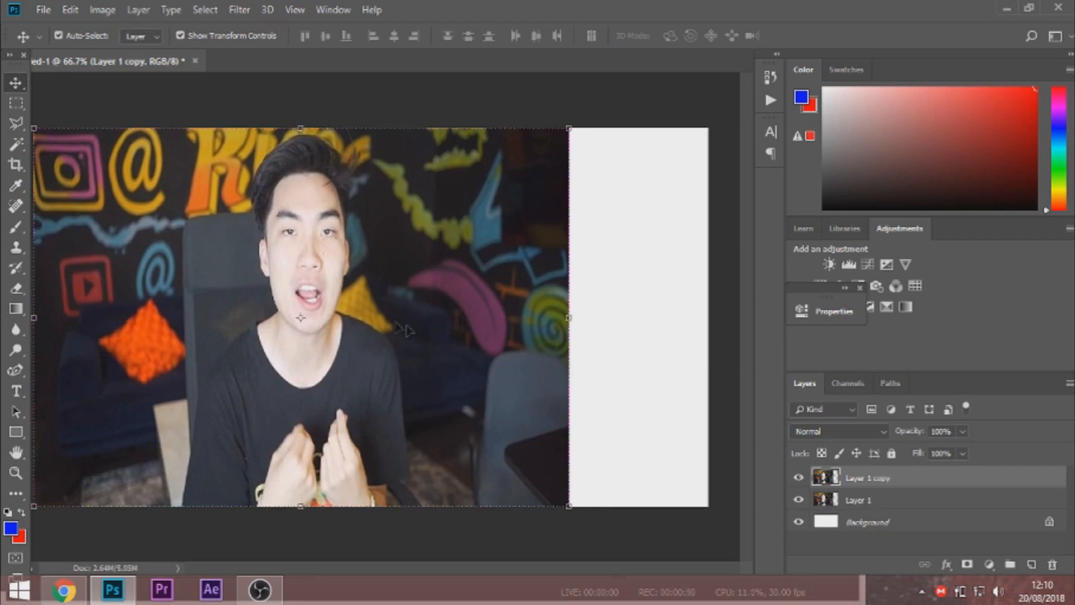
{"action": "left_click_drag", "start_coordinate": [200, 286], "coordinate": [720, 250]}
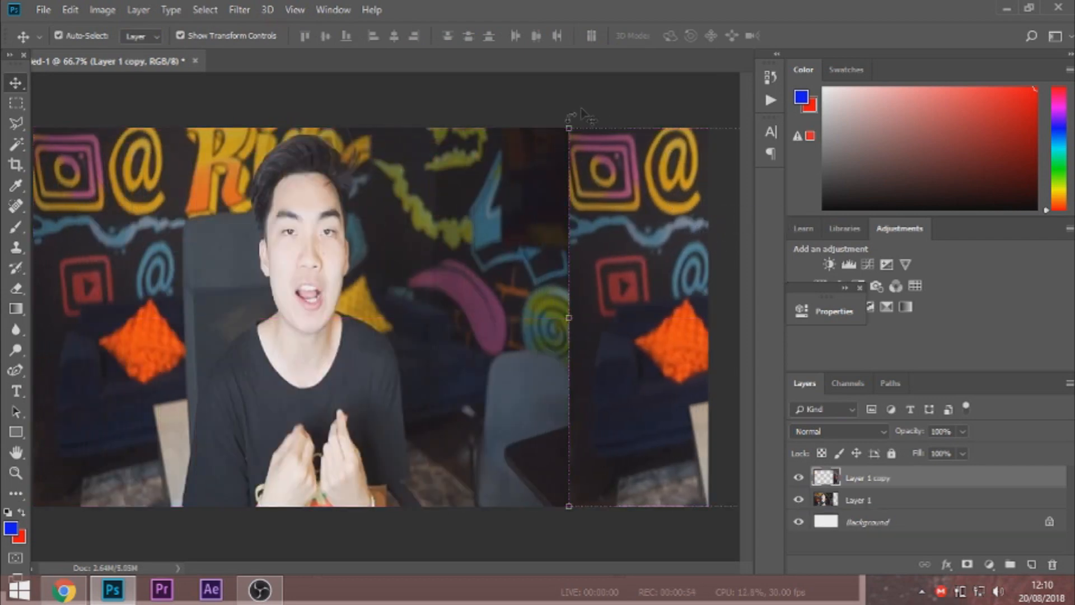
{"action": "left_click", "coordinate": [76, 10]}
{"action": "mouse_move", "coordinate": [185, 352]}
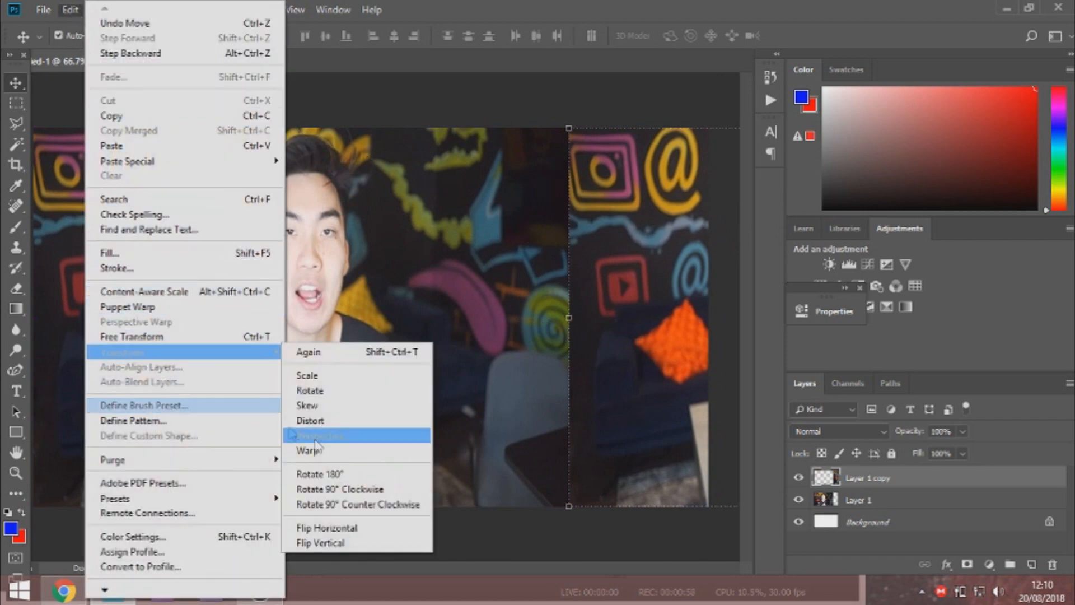
{"action": "left_click", "coordinate": [381, 533]}
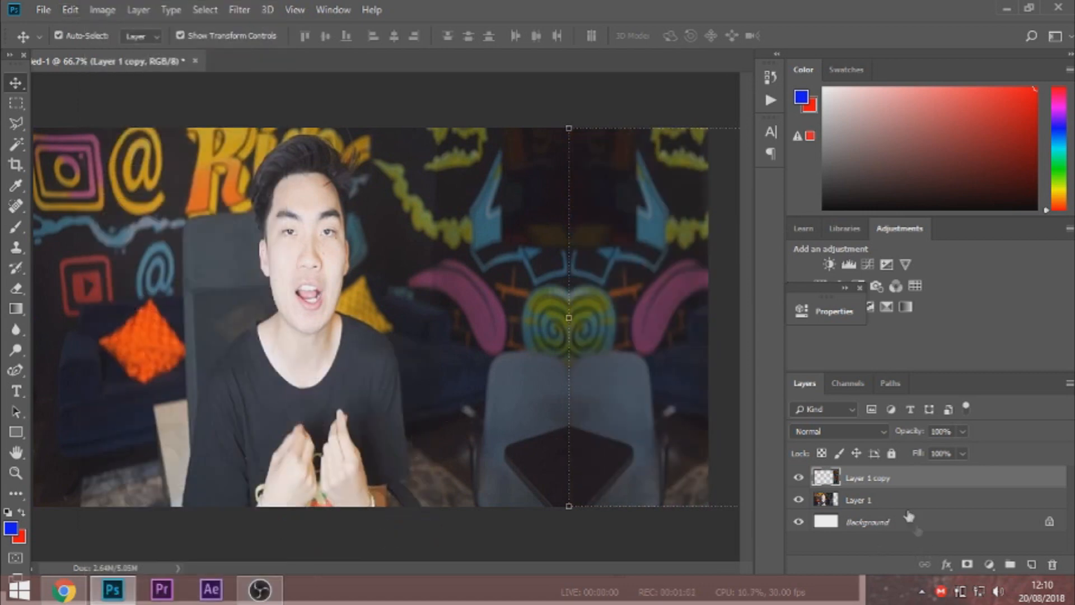
- Combine the original and mirrored photo layers into a single layer
{"action": "left_click", "coordinate": [889, 497], "text": "shift"}
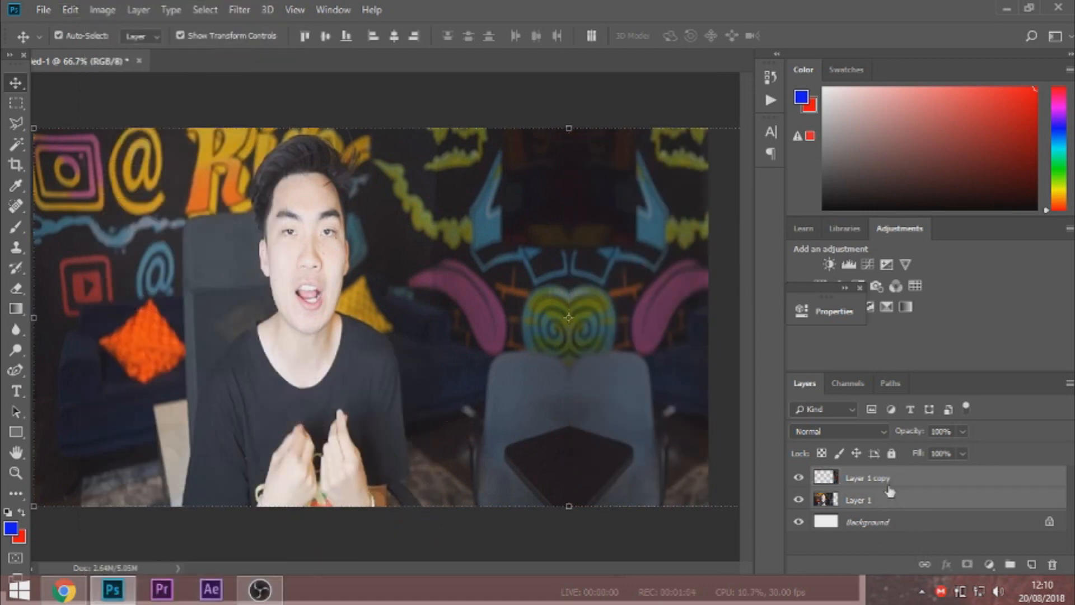
{"action": "right_click", "coordinate": [890, 491]}
{"action": "left_click", "coordinate": [796, 192]}
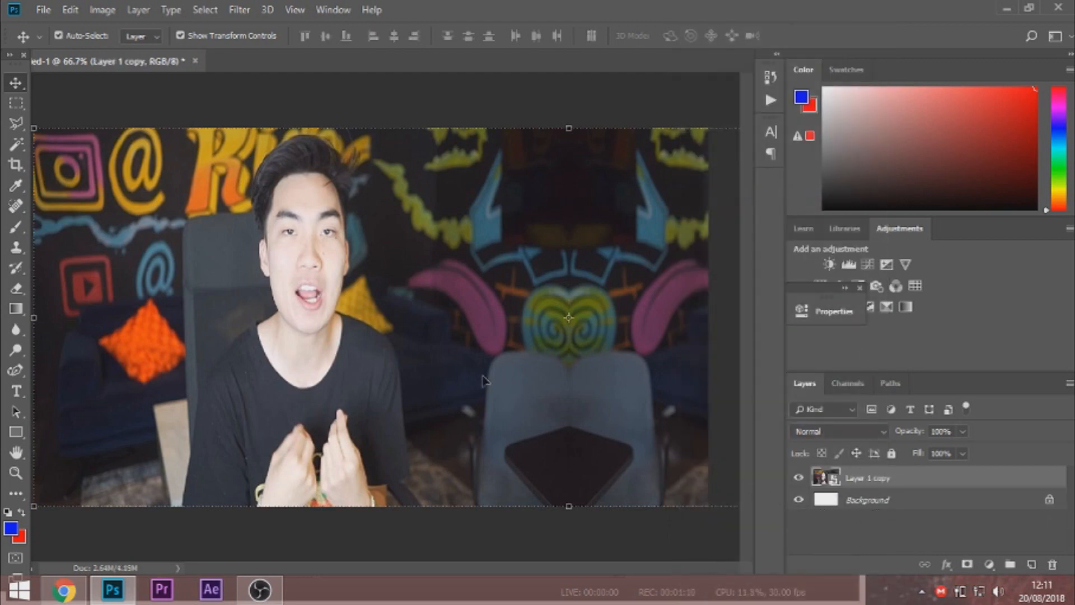
- Outline the man with the Polygonal Lasso and copy the selection to a new layer
{"action": "left_click", "coordinate": [16, 123]}
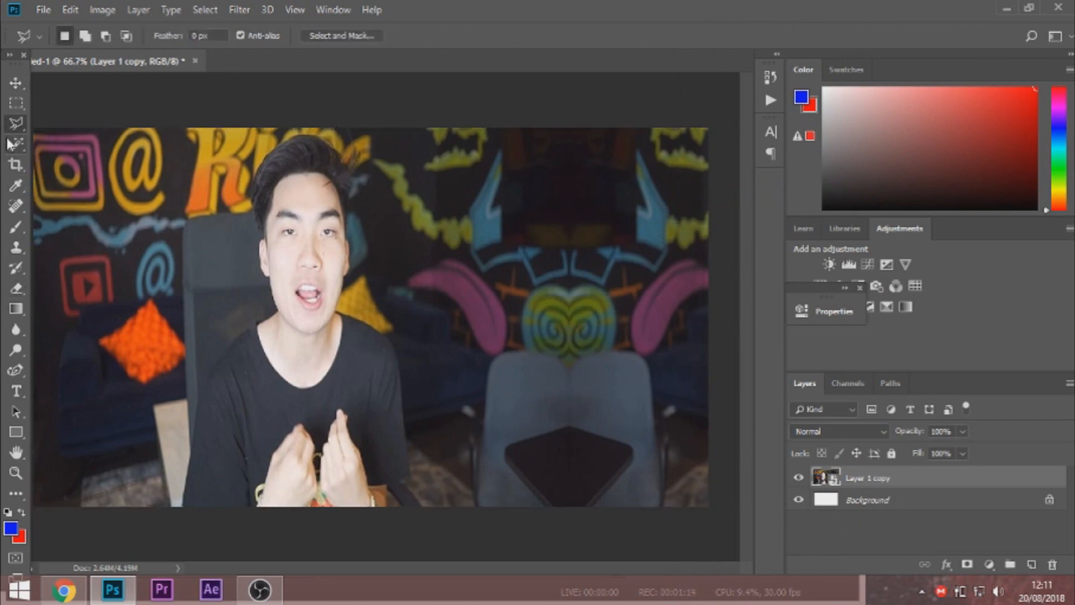
{"action": "right_click", "coordinate": [16, 123]}
{"action": "left_click", "coordinate": [75, 139]}
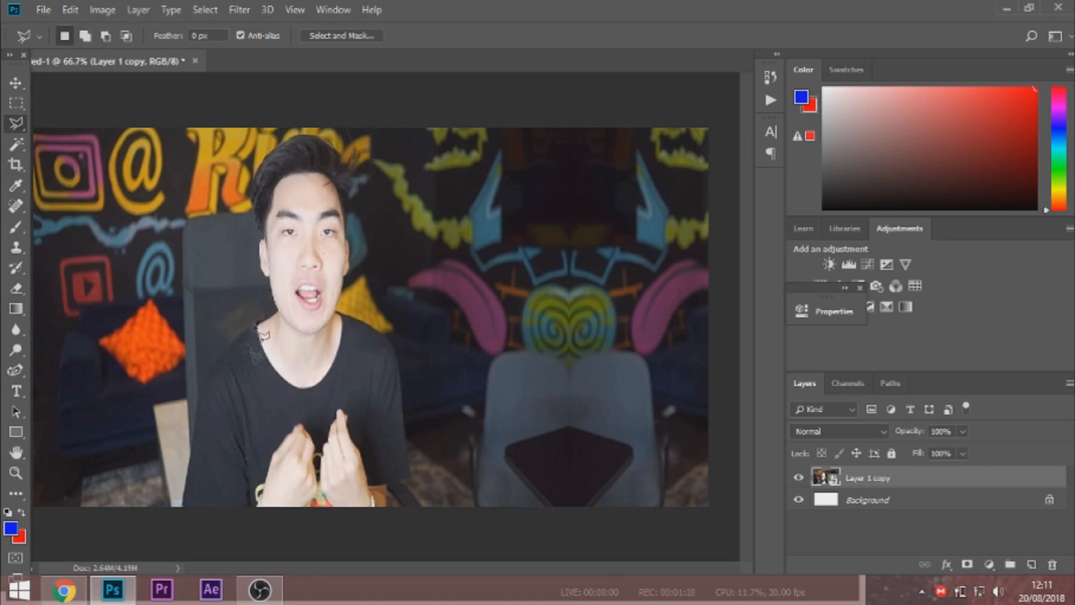
{"action": "left_click", "coordinate": [184, 508]}
{"action": "left_click", "coordinate": [205, 386]}
{"action": "left_click", "coordinate": [251, 327]}
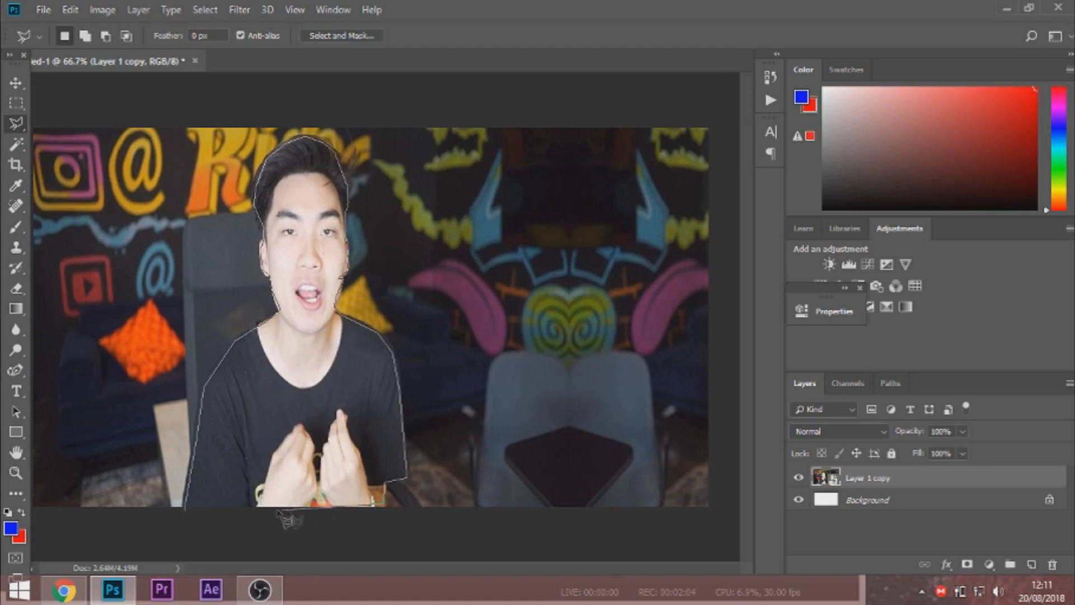
{"action": "left_click", "coordinate": [187, 507]}
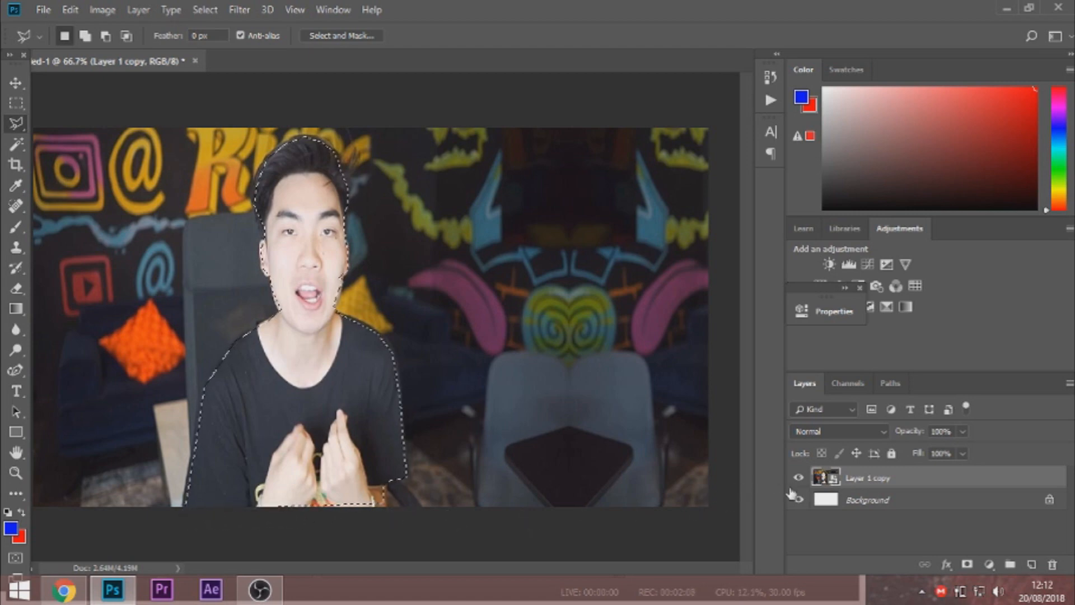
{"action": "key", "text": "ctrl+j"}
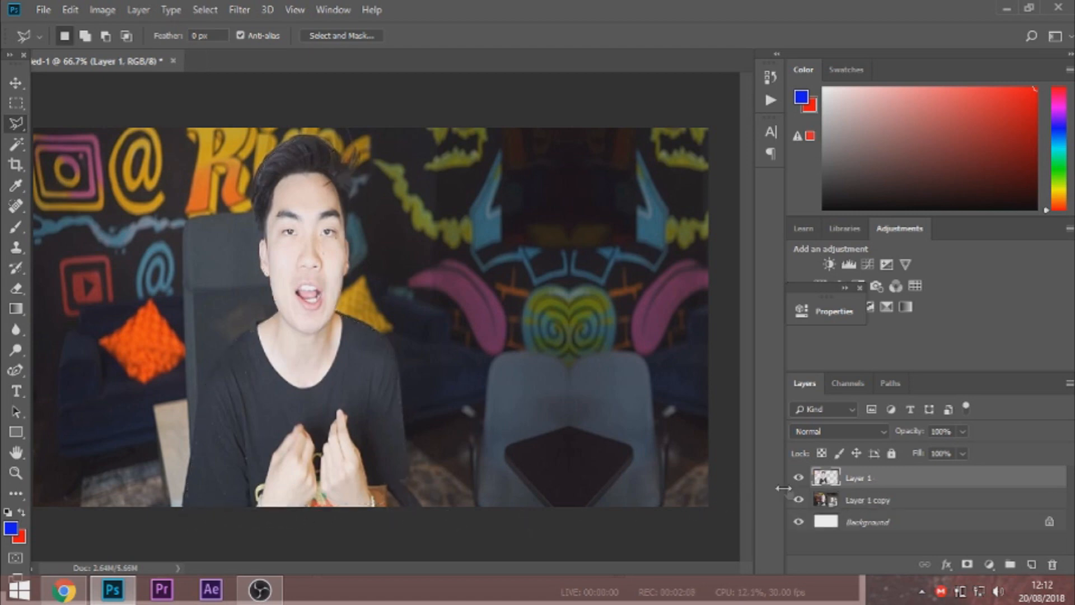
- Add a new layer between the cutout and the photo and fill it with a diagonal blue-to-red gradient
{"action": "left_click", "coordinate": [951, 501]}
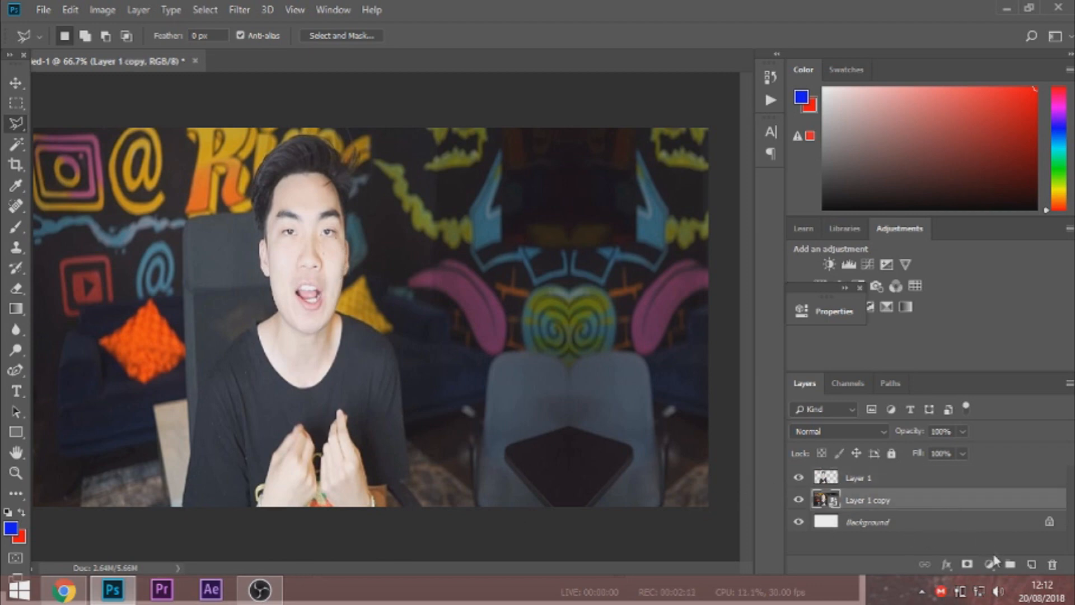
{"action": "left_click", "coordinate": [1032, 564]}
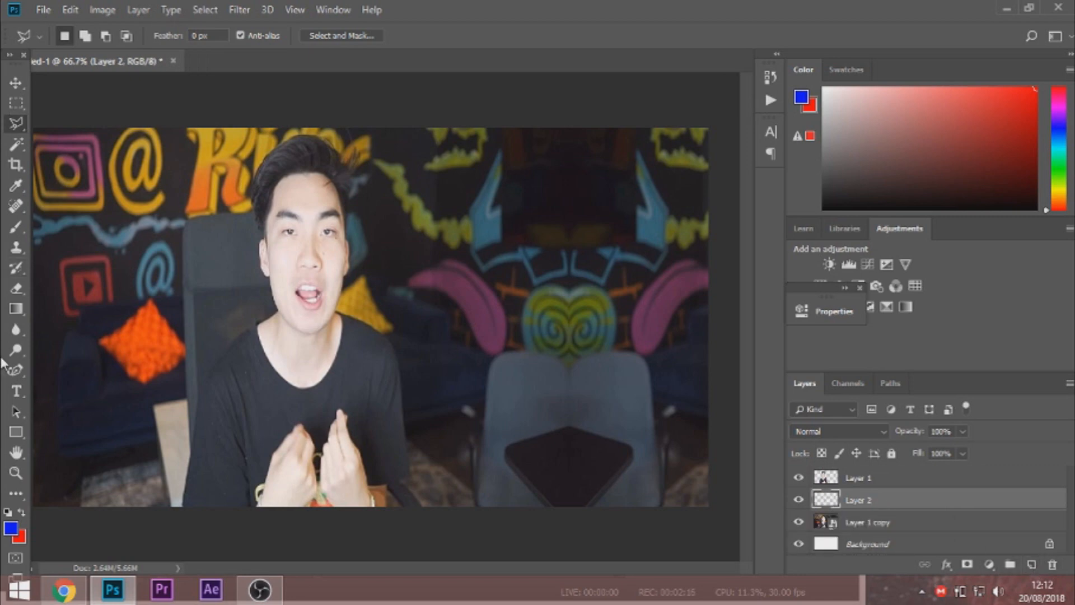
{"action": "left_click", "coordinate": [15, 310]}
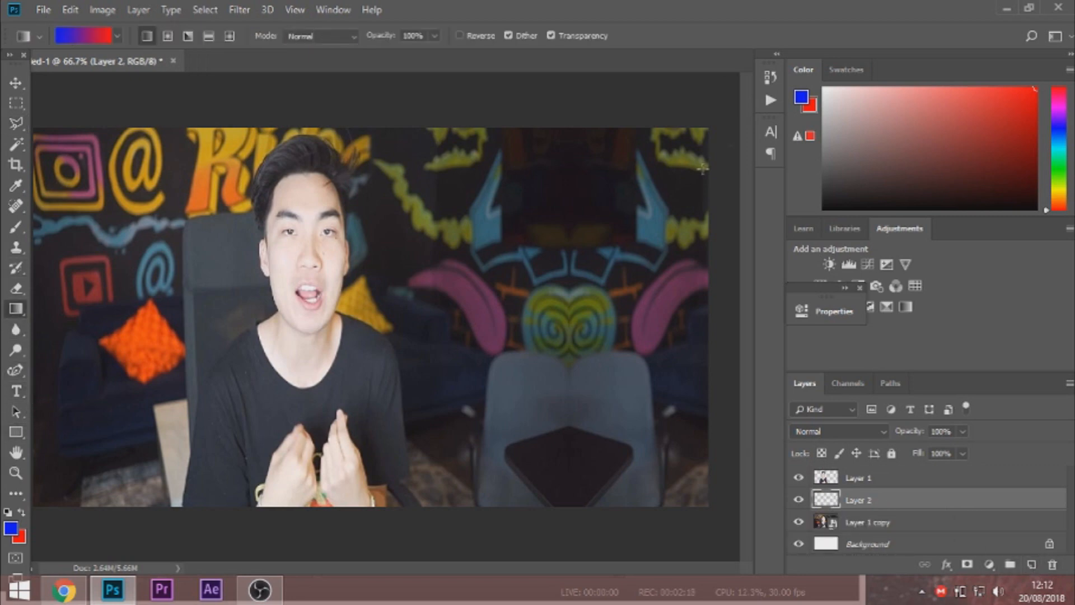
{"action": "left_click", "coordinate": [800, 102]}
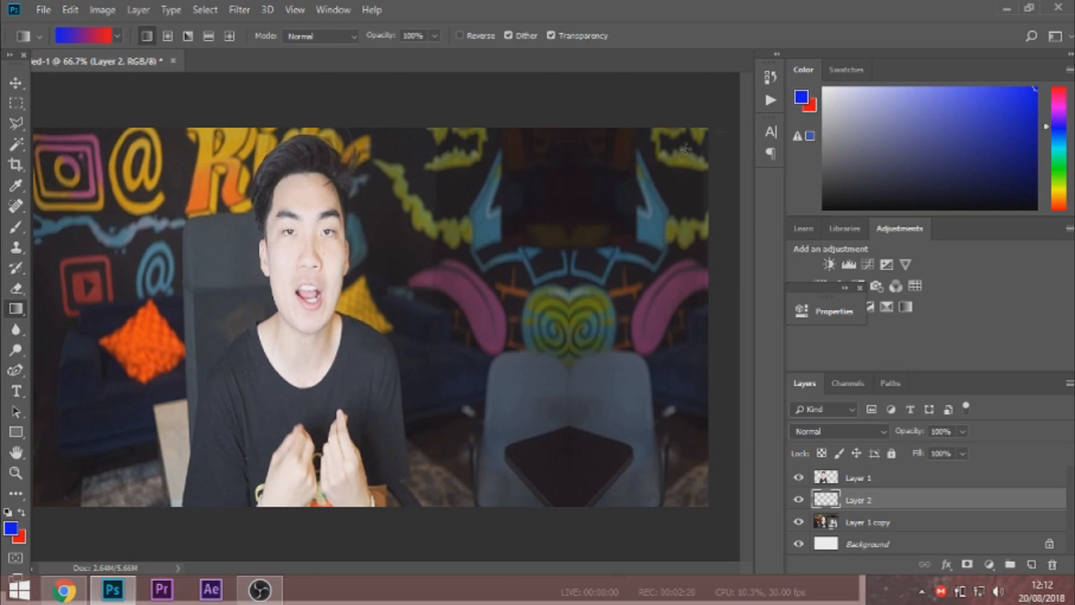
{"action": "left_click", "coordinate": [811, 105]}
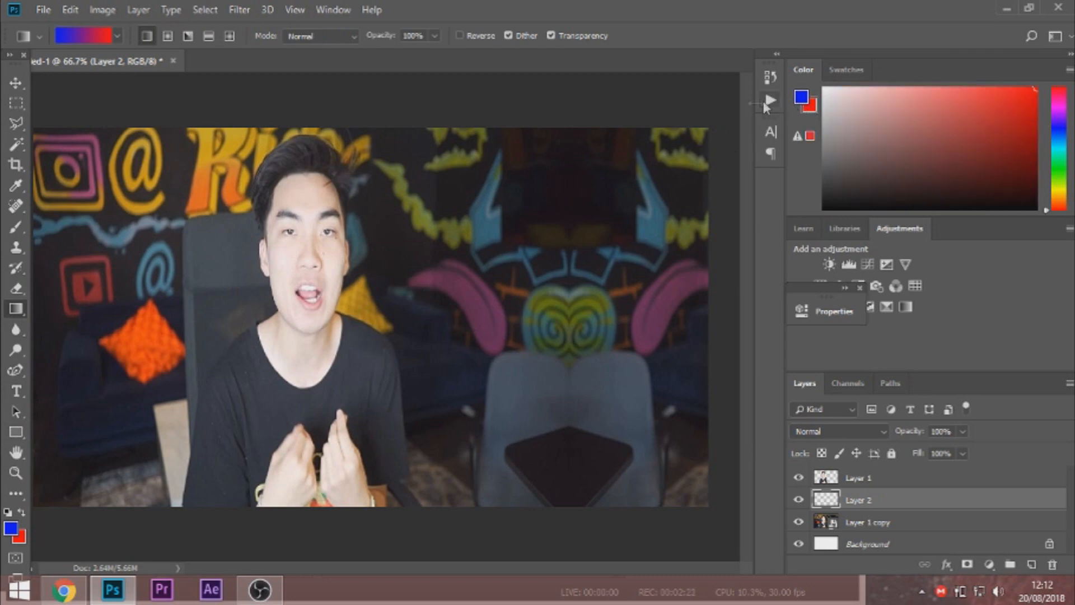
{"action": "left_click_drag", "start_coordinate": [39, 125], "coordinate": [712, 395]}
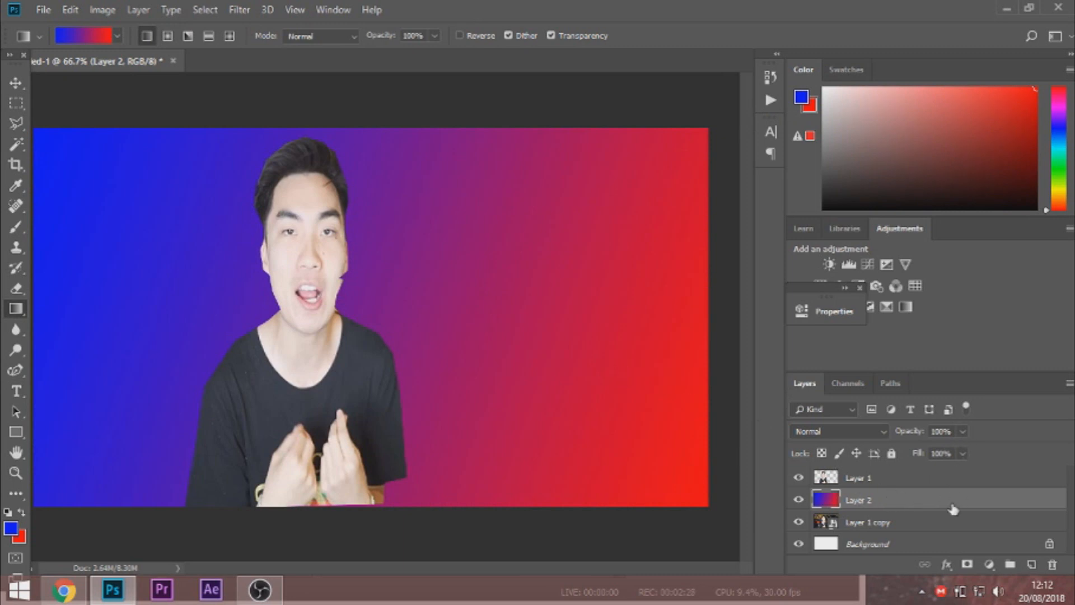
- Set the gradient layer's blend mode to Overlay and its opacity to 38%
{"action": "left_click", "coordinate": [882, 432]}
{"action": "left_click", "coordinate": [832, 233]}
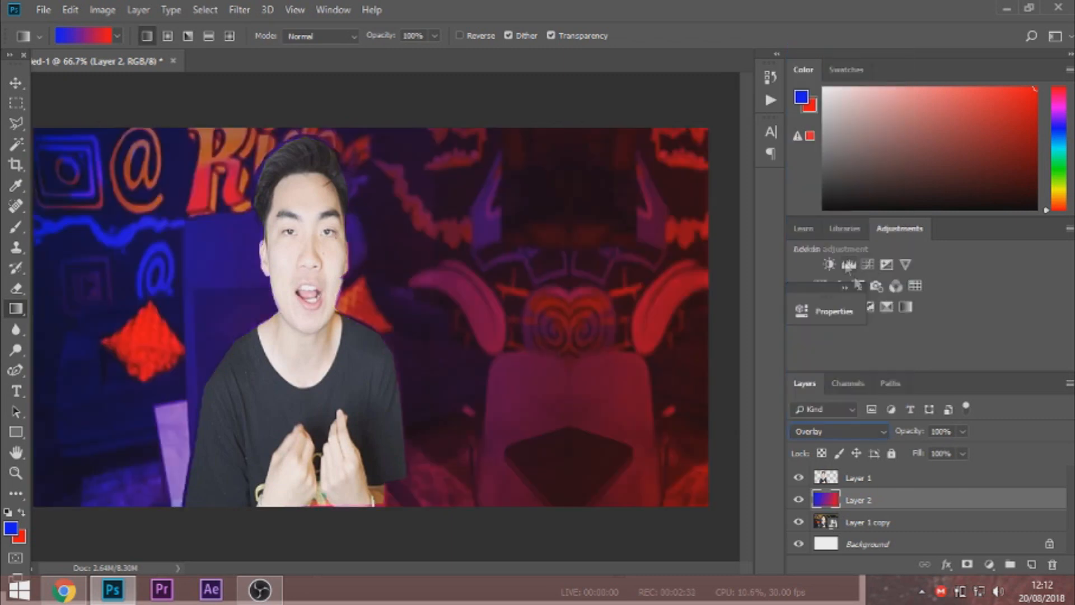
{"action": "left_click_drag", "start_coordinate": [963, 430], "coordinate": [901, 454]}
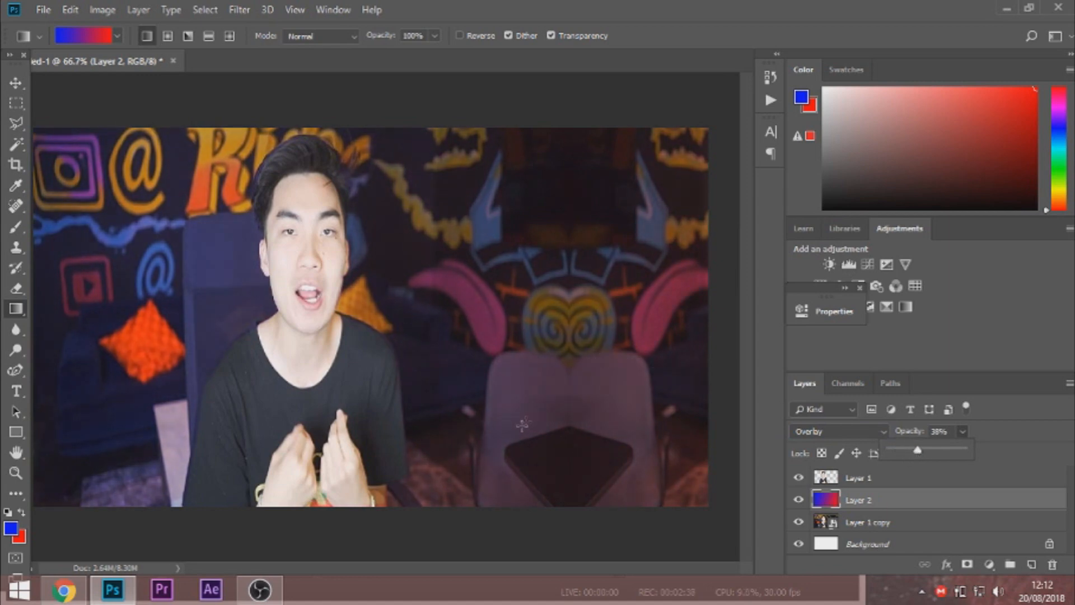
- Duplicate the man's cutout layer and place the copy directly below the gradient layer
{"action": "left_click", "coordinate": [924, 526]}
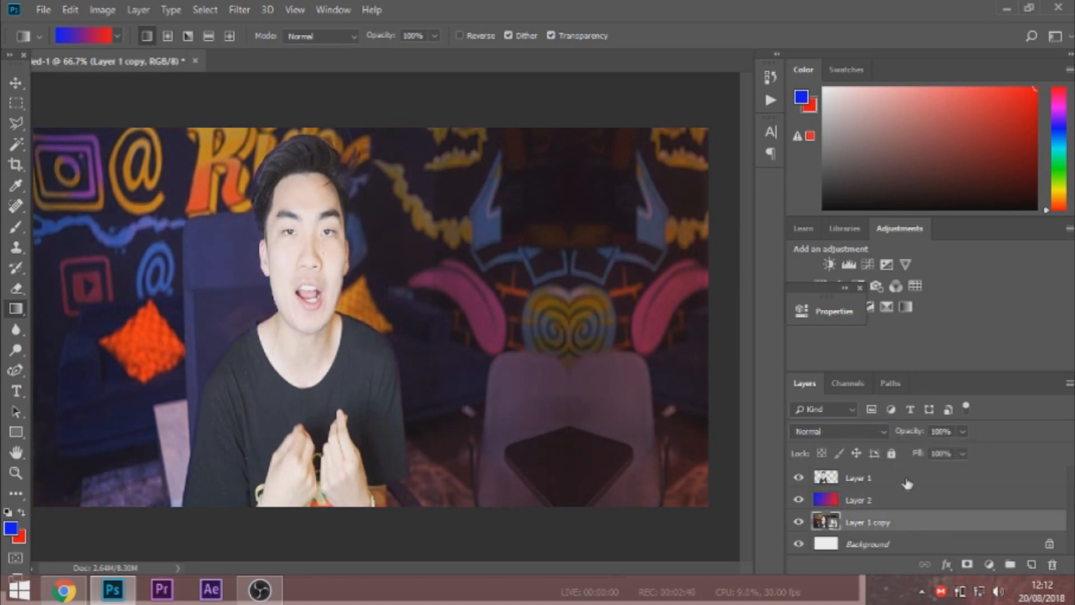
{"action": "left_click", "coordinate": [907, 480]}
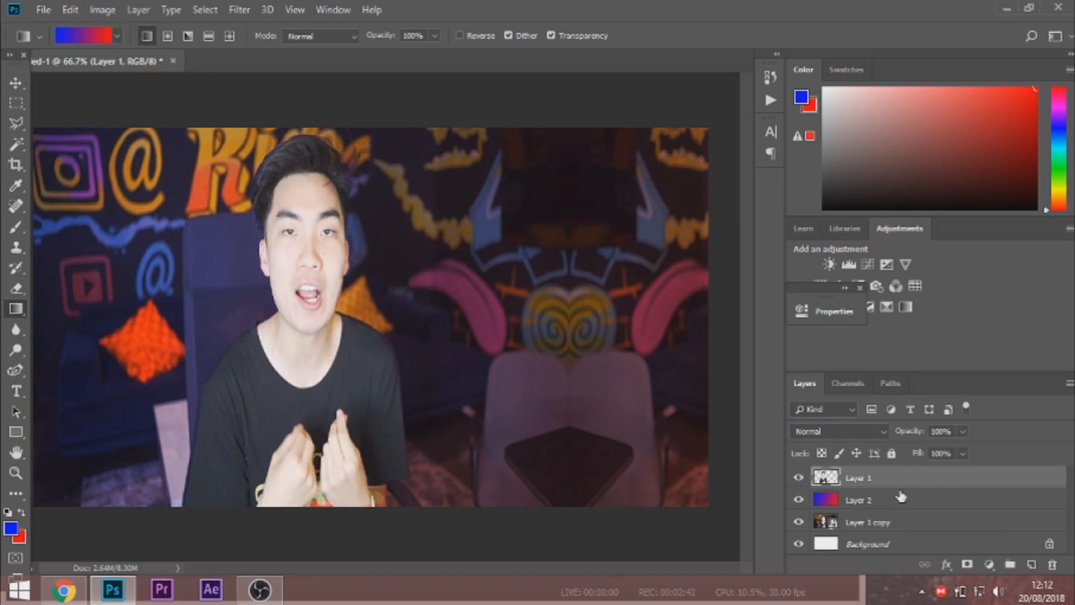
{"action": "key", "text": "ctrl+j"}
{"action": "left_click_drag", "start_coordinate": [906, 491], "coordinate": [946, 533]}
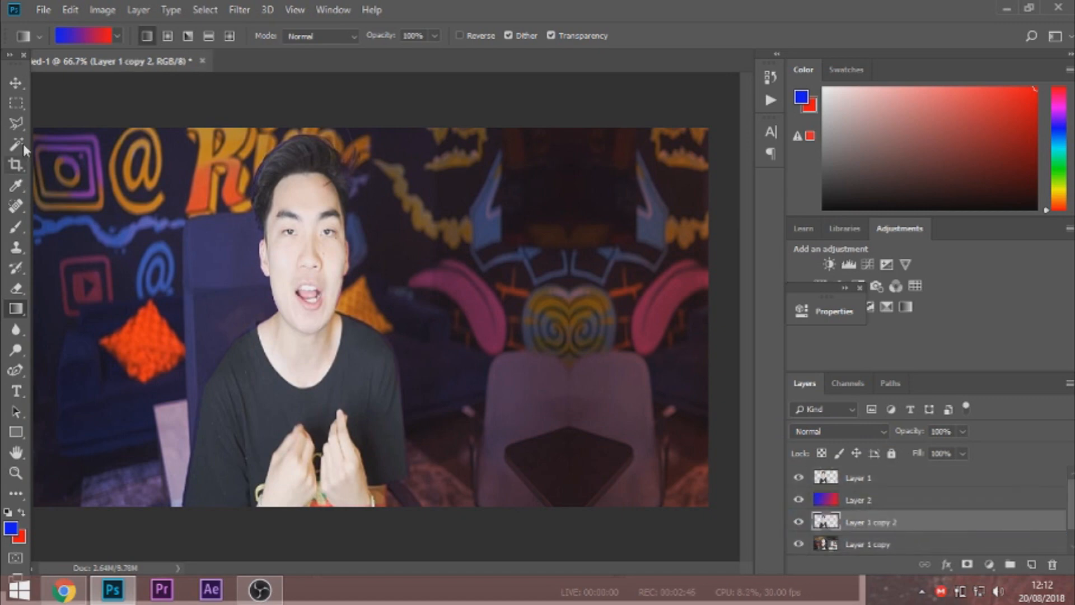
- Move the duplicated cutout layer to the top of the layer stack
{"action": "left_click", "coordinate": [11, 80]}
{"action": "left_click_drag", "start_coordinate": [212, 233], "coordinate": [260, 204]}
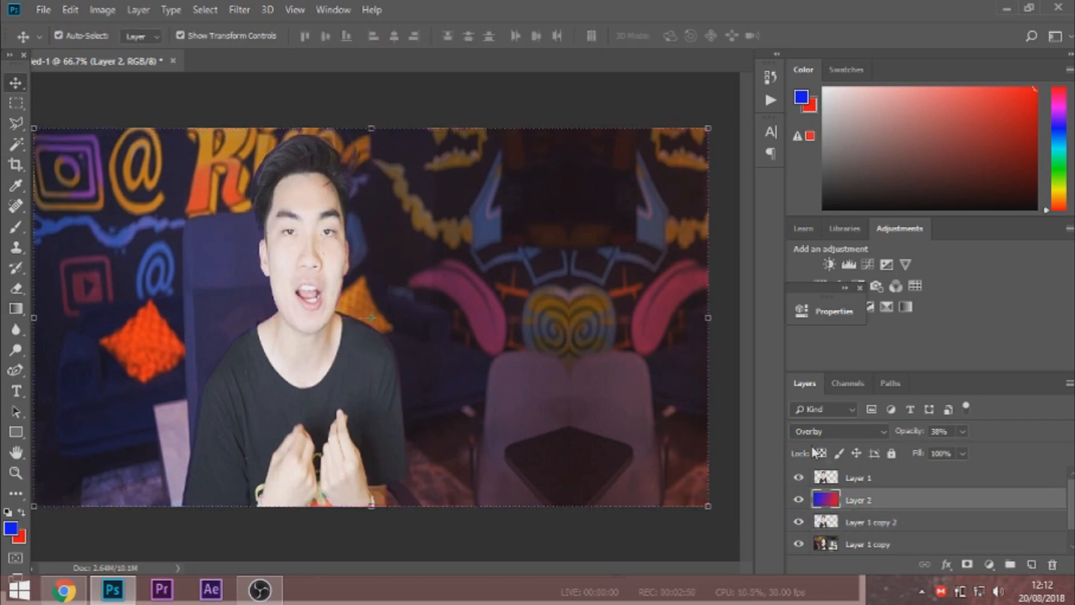
{"action": "left_click", "coordinate": [905, 521]}
{"action": "left_click", "coordinate": [880, 477]}
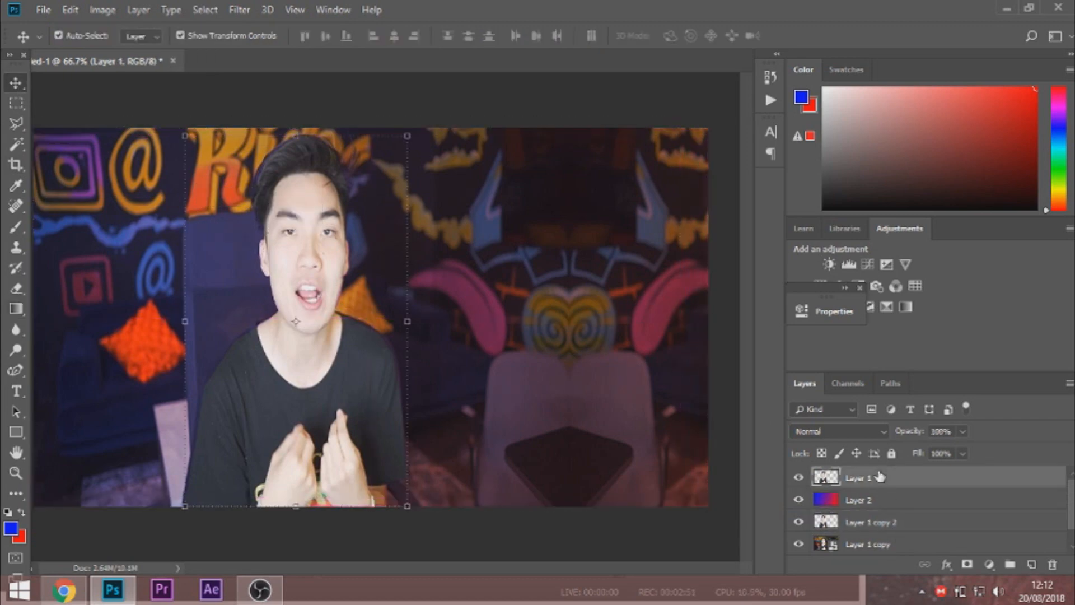
{"action": "double_click", "coordinate": [880, 520]}
{"action": "double_click", "coordinate": [928, 525]}
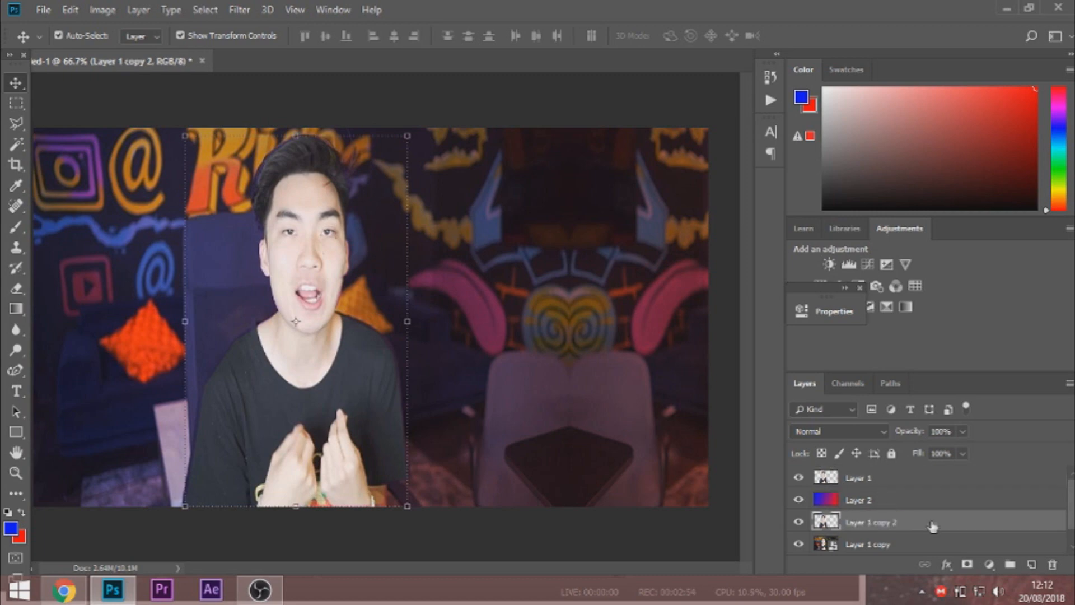
{"action": "left_click", "coordinate": [934, 178]}
{"action": "left_click_drag", "start_coordinate": [935, 521], "coordinate": [935, 467]}
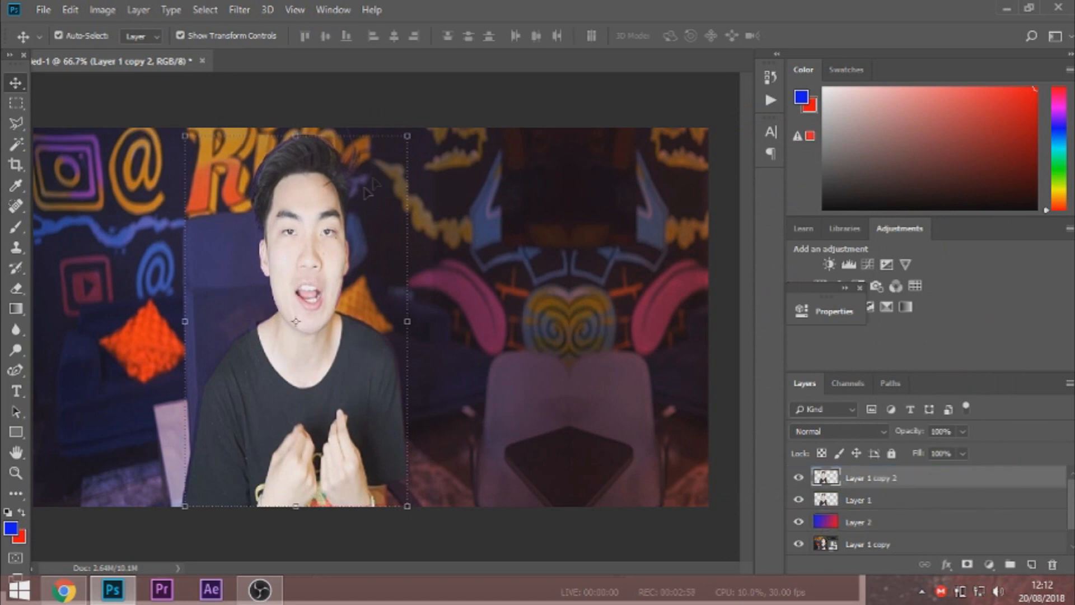
- Enlarge the top cutout copy to about 162% width and 118% height, shifted slightly right of the original cutout
{"action": "left_click_drag", "start_coordinate": [414, 131], "coordinate": [546, 68]}
{"action": "left_click_drag", "start_coordinate": [403, 243], "coordinate": [369, 256]}
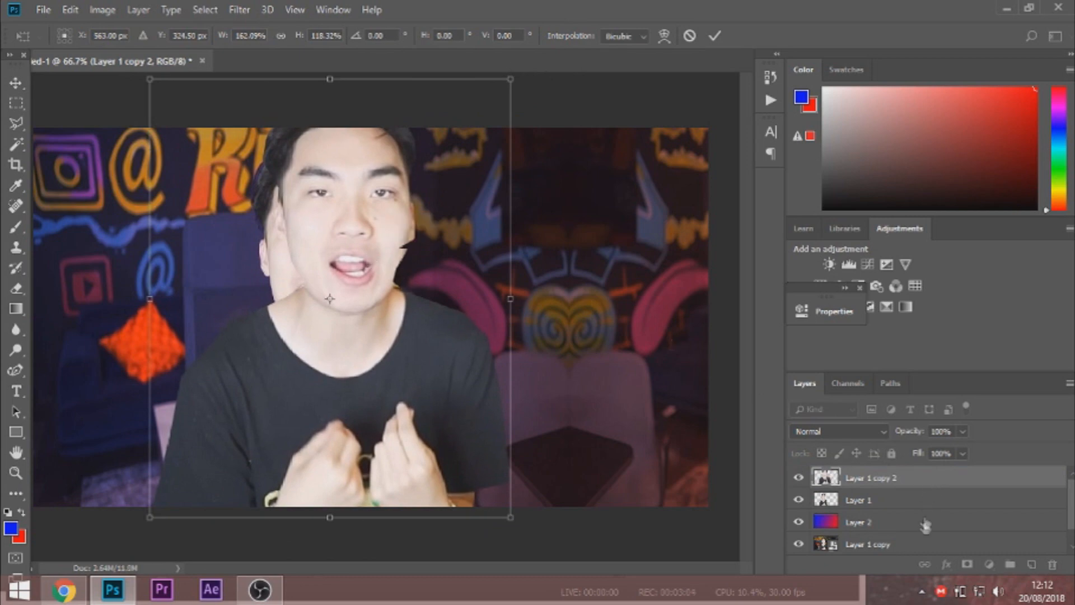
{"action": "mouse_move", "coordinate": [900, 475]}
{"action": "left_mouse_down"}
{"action": "mouse_move", "coordinate": [922, 480]}
{"action": "mouse_move", "coordinate": [927, 518]}
{"action": "left_mouse_up"}
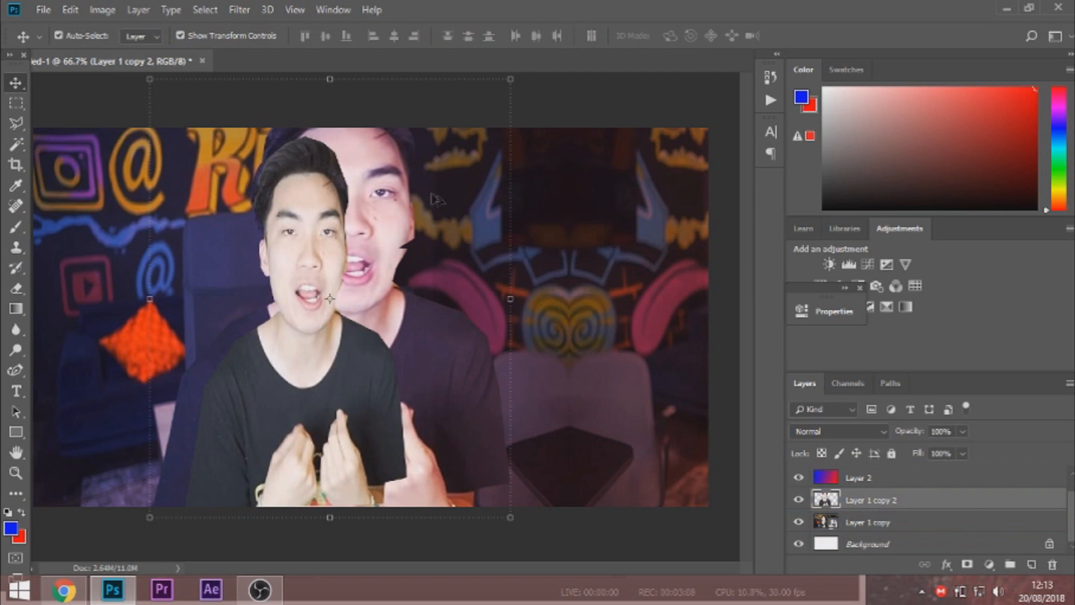
{"action": "mouse_move", "coordinate": [394, 187]}
{"action": "left_mouse_down"}
{"action": "mouse_move", "coordinate": [363, 190]}
{"action": "mouse_move", "coordinate": [399, 184]}
{"action": "left_mouse_up"}
{"action": "left_click", "coordinate": [933, 505]}
{"action": "mouse_move", "coordinate": [923, 515]}
{"action": "left_mouse_down"}
{"action": "mouse_move", "coordinate": [921, 529]}
{"action": "mouse_move", "coordinate": [912, 470]}
{"action": "left_mouse_up"}
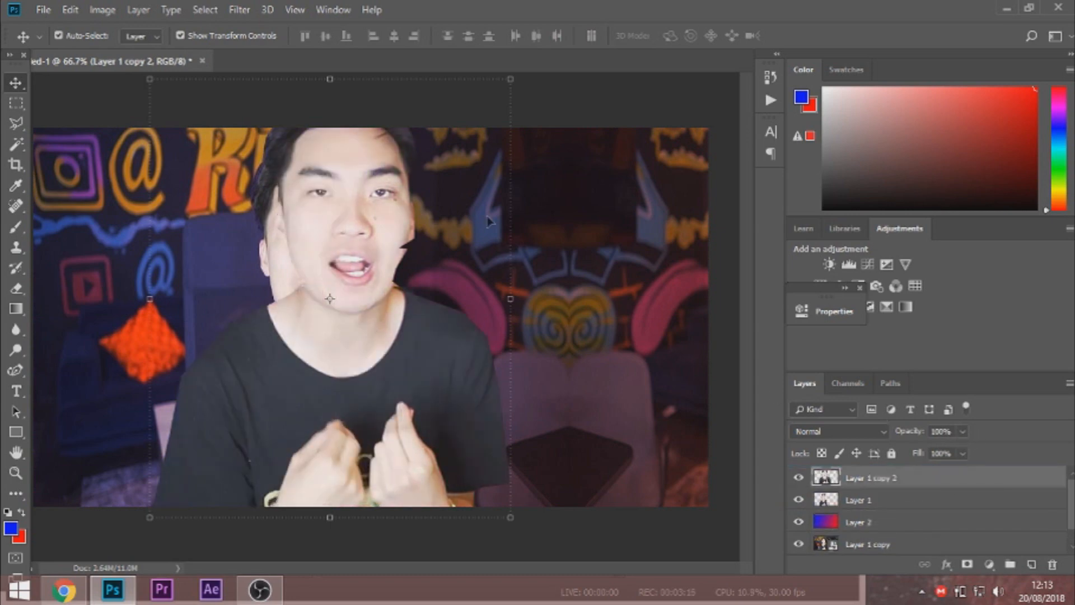
- Enlarge the cutout copy further by about 114% in width and 104% in height, and lower its opacity to 24%
{"action": "left_click_drag", "start_coordinate": [508, 75], "coordinate": [558, 60]}
{"action": "left_click_drag", "start_coordinate": [409, 231], "coordinate": [404, 254]}
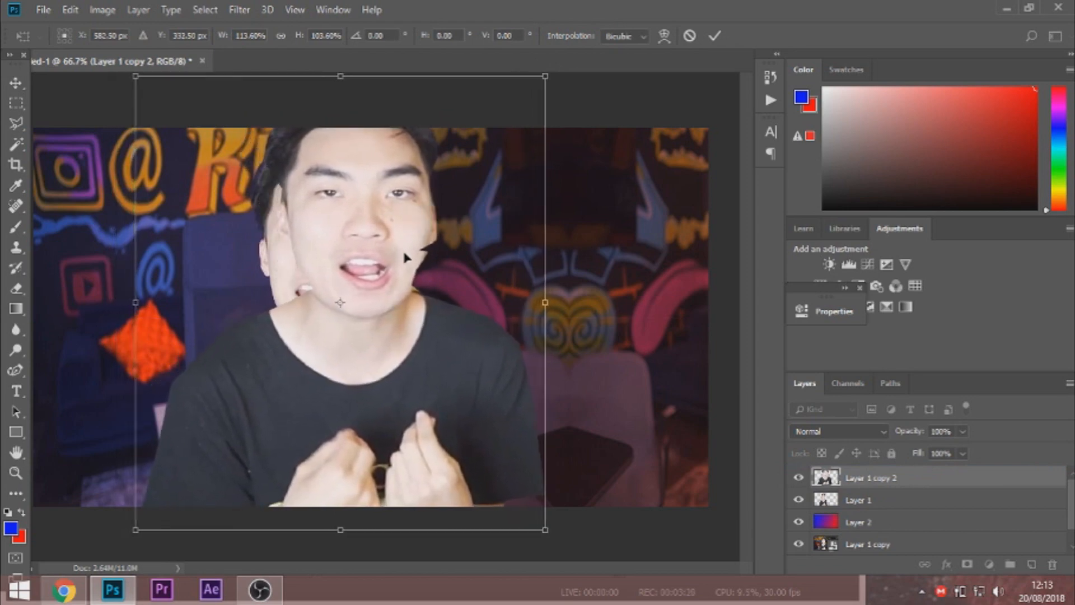
{"action": "left_click", "coordinate": [964, 431]}
{"action": "left_click_drag", "start_coordinate": [963, 454], "coordinate": [908, 456]}
{"action": "left_click", "coordinate": [908, 482]}
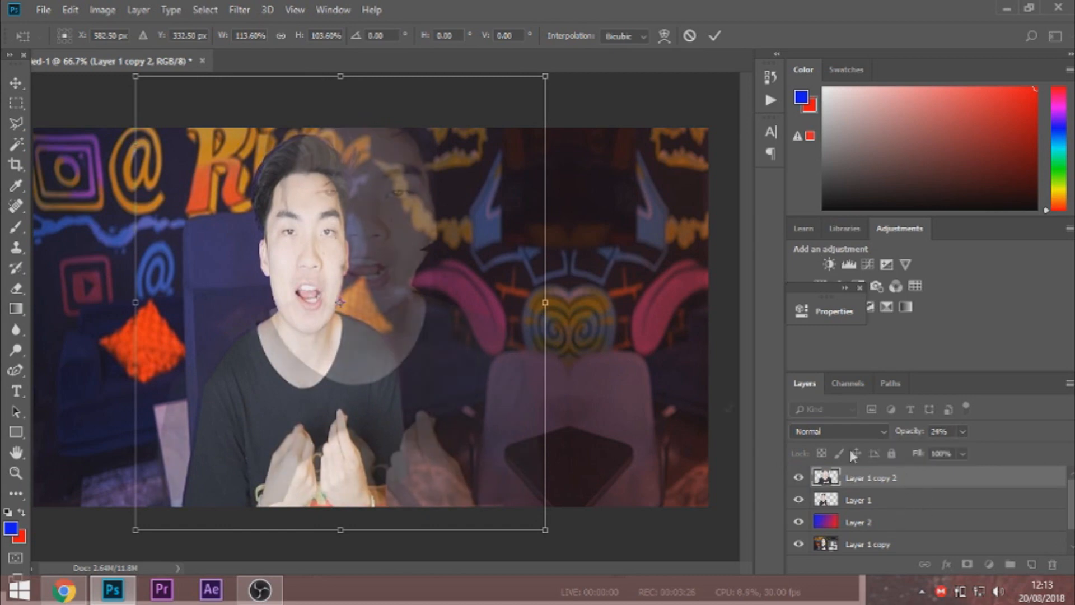
- Apply a 3.2-pixel Gaussian Blur to the faded cutout copy and move its layer directly below the gradient layer
{"action": "left_click", "coordinate": [240, 10]}
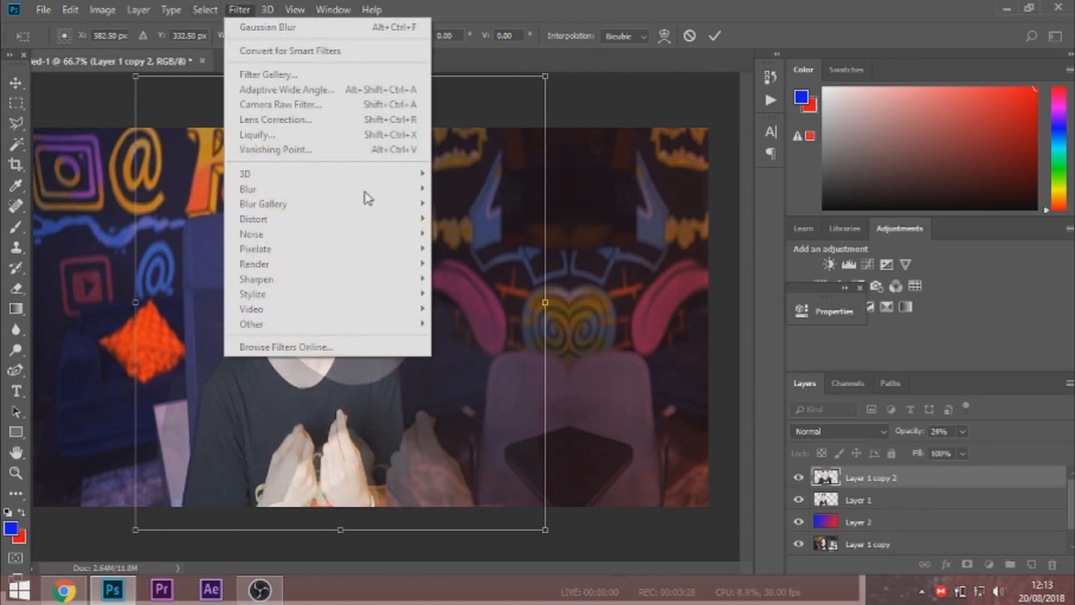
{"action": "left_click", "coordinate": [760, 317]}
{"action": "key", "text": "Return"}
{"action": "left_click", "coordinate": [239, 10]}
{"action": "mouse_move", "coordinate": [294, 179]}
{"action": "left_click", "coordinate": [479, 242]}
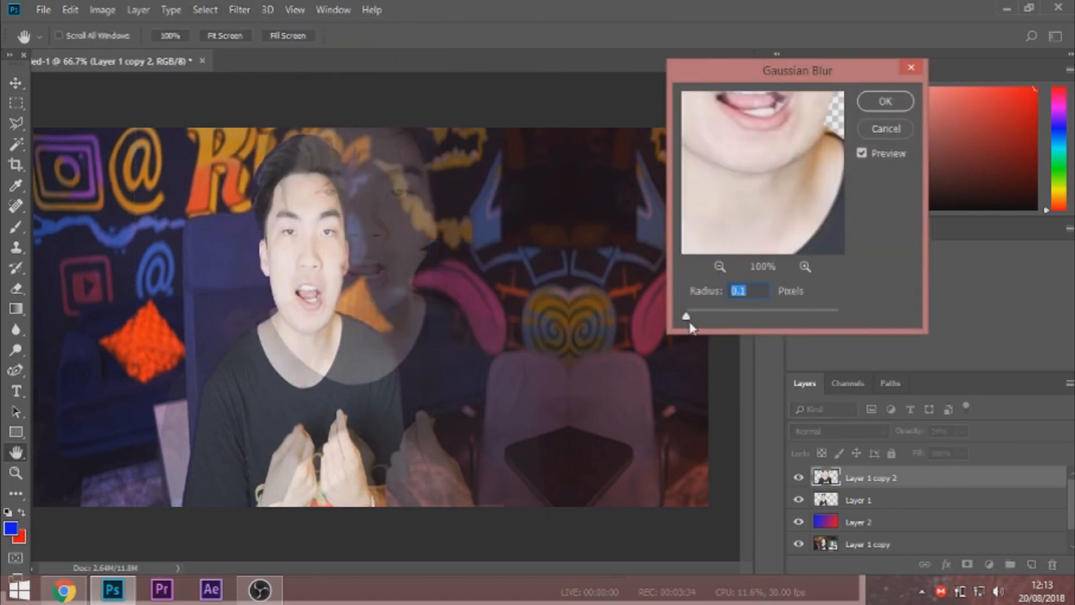
{"action": "mouse_move", "coordinate": [705, 321]}
{"action": "left_mouse_down"}
{"action": "mouse_move", "coordinate": [723, 316]}
{"action": "mouse_move", "coordinate": [700, 319]}
{"action": "mouse_move", "coordinate": [713, 316]}
{"action": "left_mouse_up"}
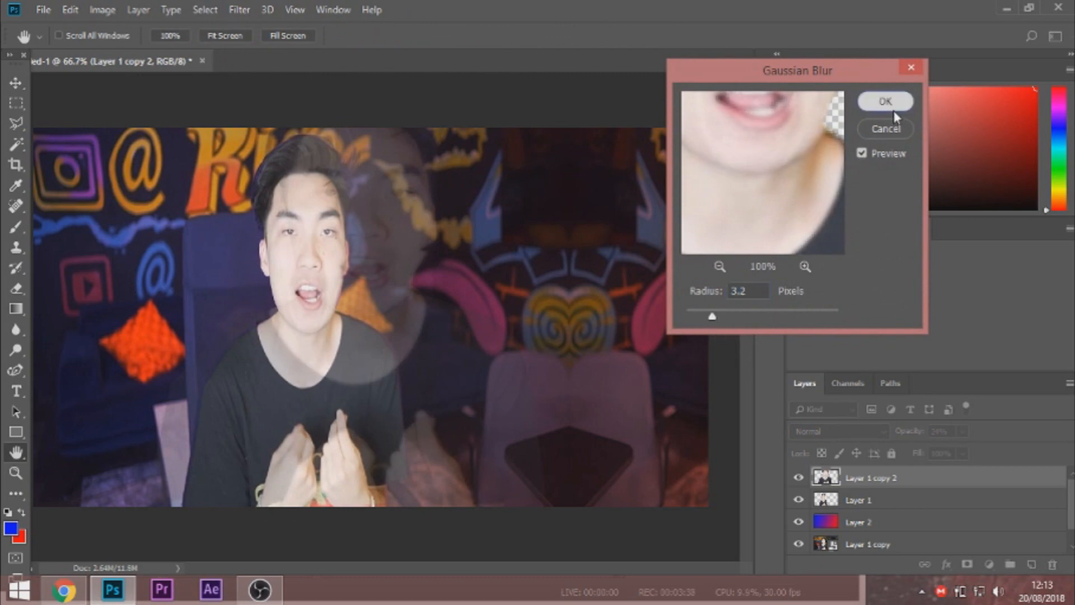
{"action": "left_click", "coordinate": [890, 106]}
{"action": "left_click_drag", "start_coordinate": [963, 478], "coordinate": [951, 532]}
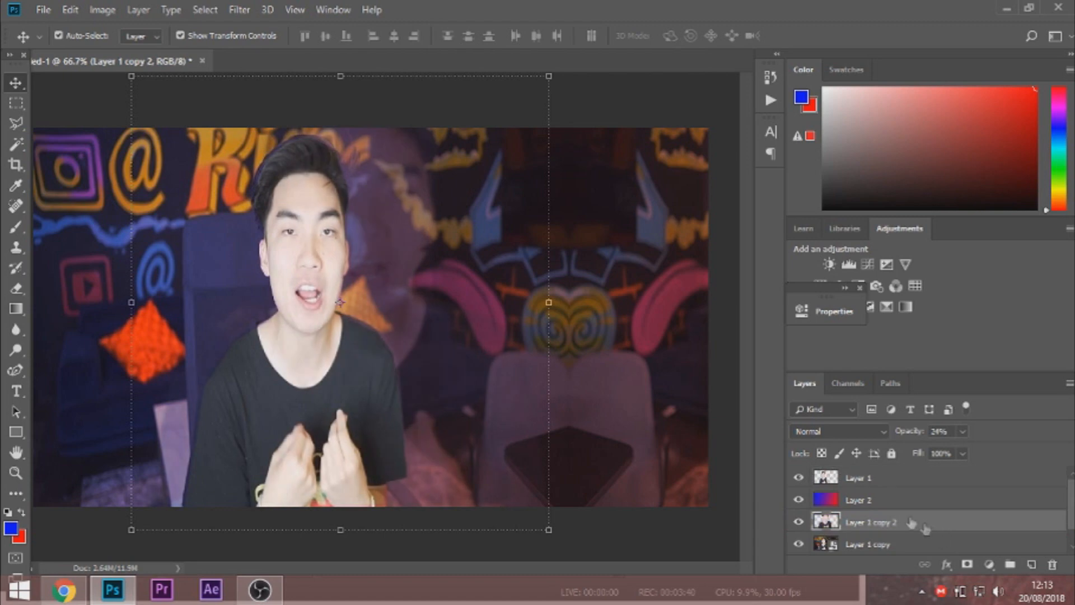
- Duplicate the original cutout layer and shift the copy a little to the left of the original
{"action": "left_click", "coordinate": [889, 498]}
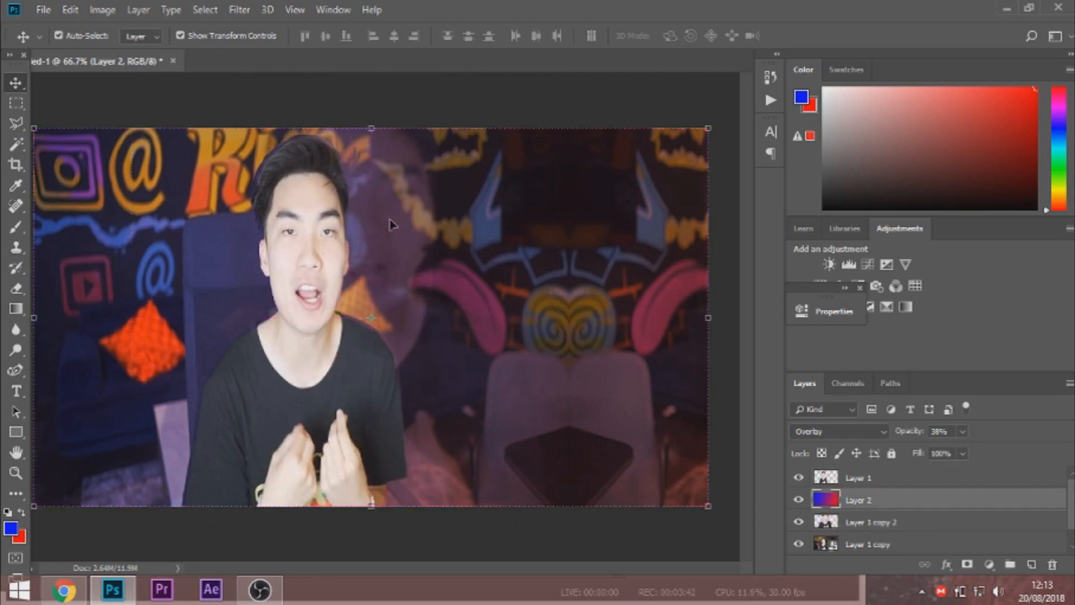
{"action": "left_click", "coordinate": [882, 482]}
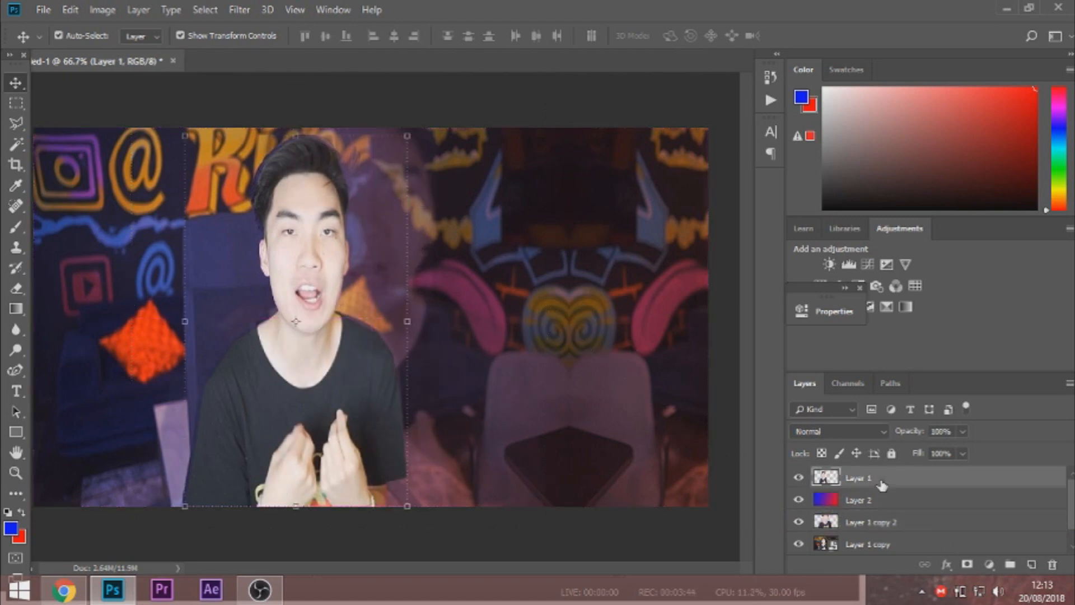
{"action": "left_click", "coordinate": [902, 527]}
{"action": "left_click", "coordinate": [907, 479]}
{"action": "key", "text": "ctrl+j"}
{"action": "left_click_drag", "start_coordinate": [294, 240], "coordinate": [240, 237]}
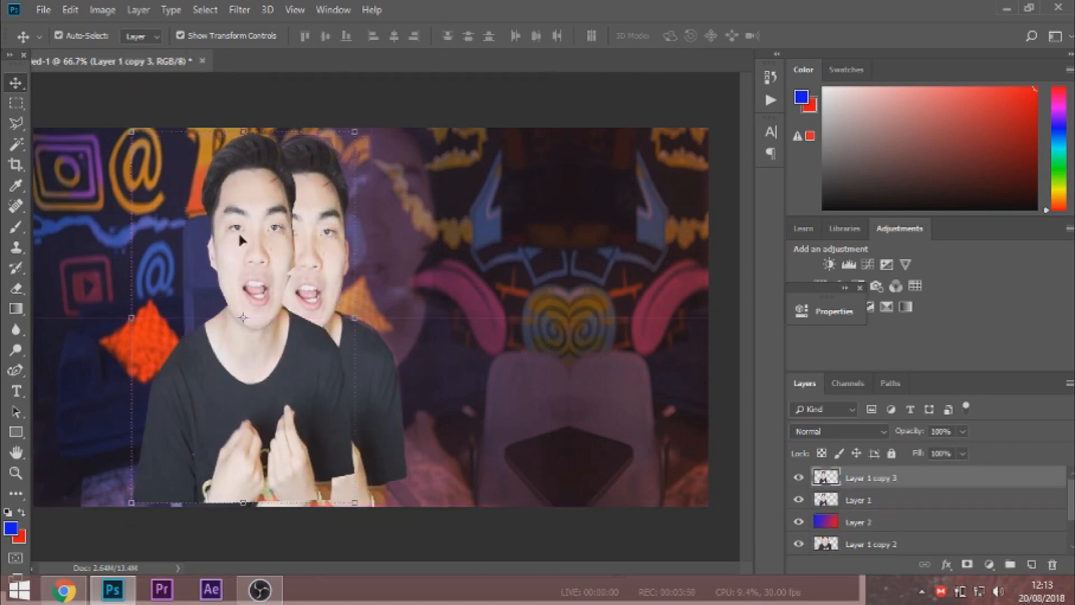
- Rotate the new copy about -10° while enlarging it to about 145% by 118%, and reduce its opacity to 17%
{"action": "left_click_drag", "start_coordinate": [255, 117], "coordinate": [220, 119]}
{"action": "left_click_drag", "start_coordinate": [320, 115], "coordinate": [410, 21]}
{"action": "left_click_drag", "start_coordinate": [363, 221], "coordinate": [312, 261]}
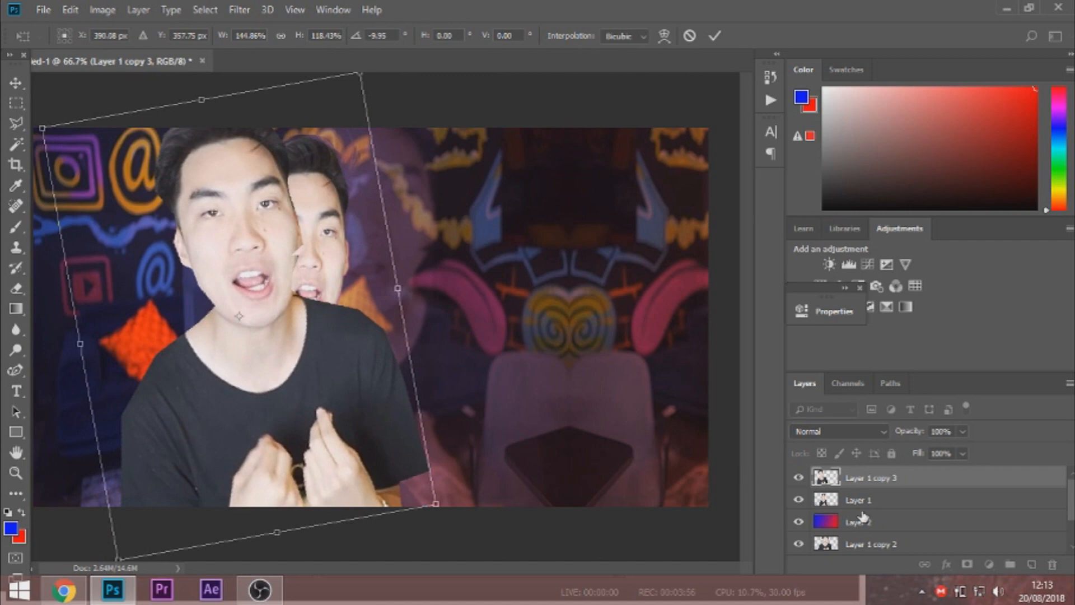
{"action": "left_click", "coordinate": [961, 432]}
{"action": "left_click_drag", "start_coordinate": [945, 451], "coordinate": [903, 451]}
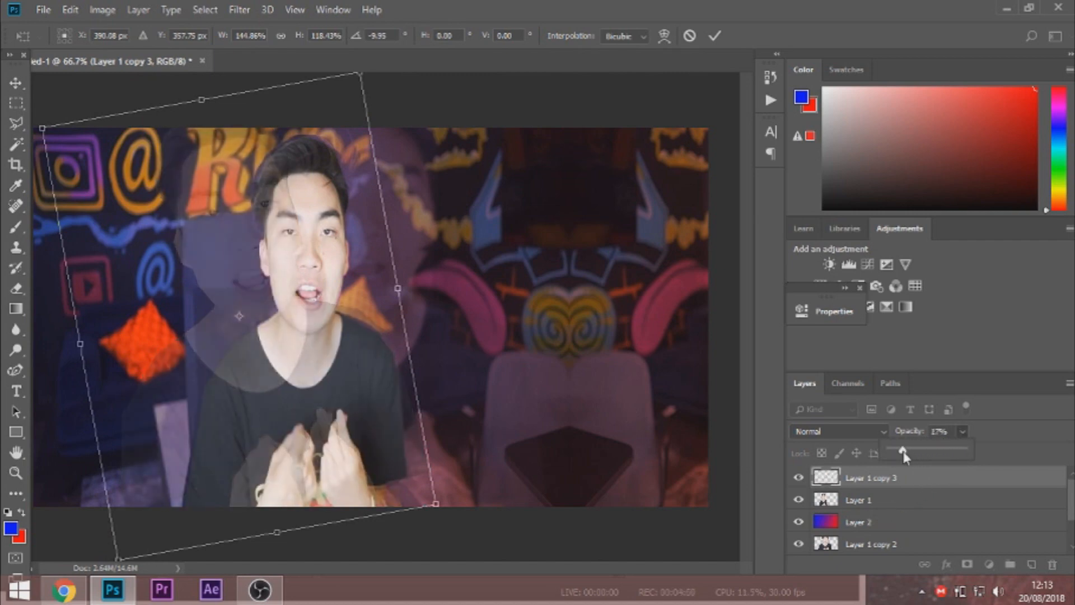
- Apply a 4.2-pixel Gaussian Blur to the tilted copy and move its layer directly below the gradient layer
{"action": "left_click", "coordinate": [240, 9]}
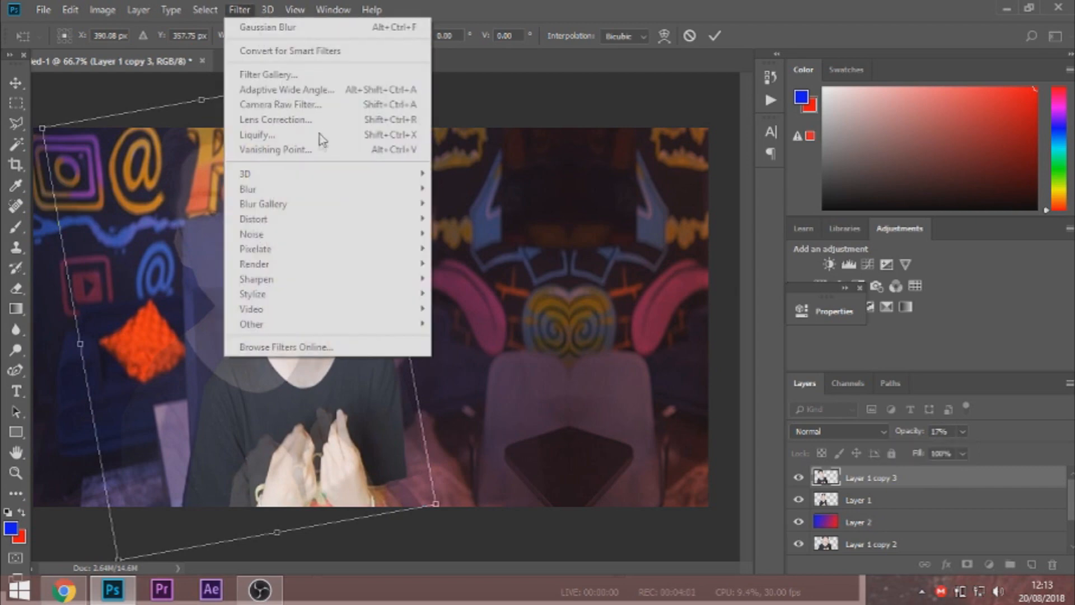
{"action": "left_click", "coordinate": [563, 119]}
{"action": "key", "text": "Return"}
{"action": "left_click", "coordinate": [239, 10]}
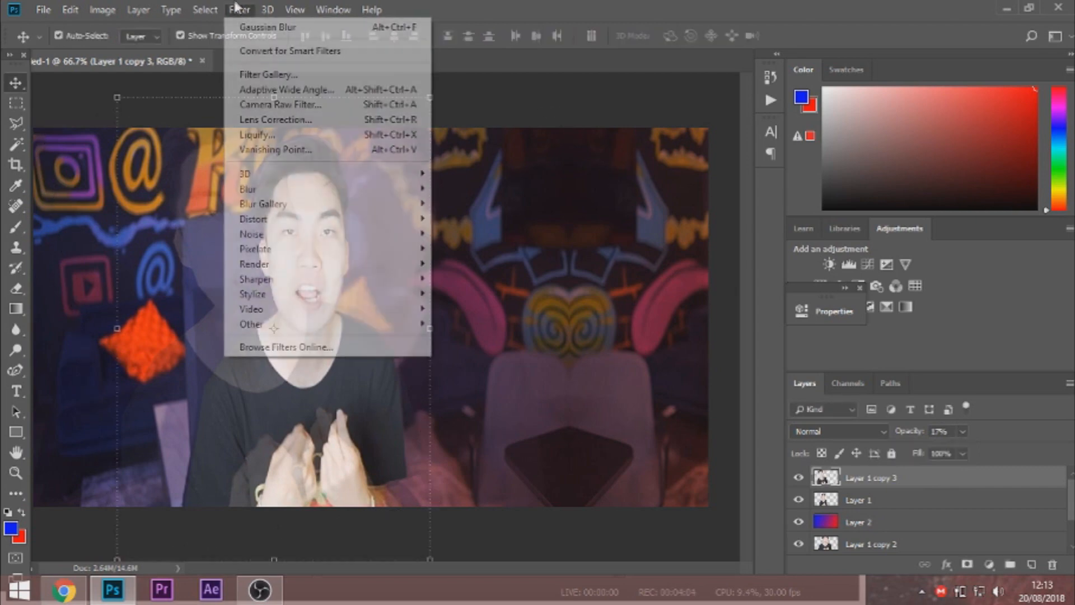
{"action": "mouse_move", "coordinate": [292, 191]}
{"action": "left_click", "coordinate": [474, 248]}
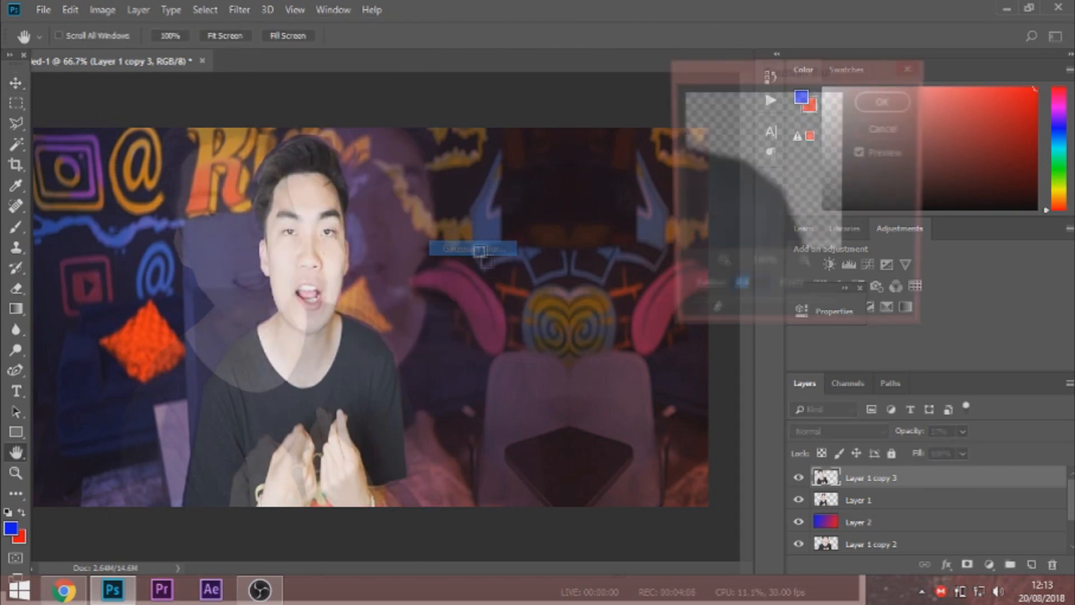
{"action": "left_click_drag", "start_coordinate": [712, 324], "coordinate": [722, 325]}
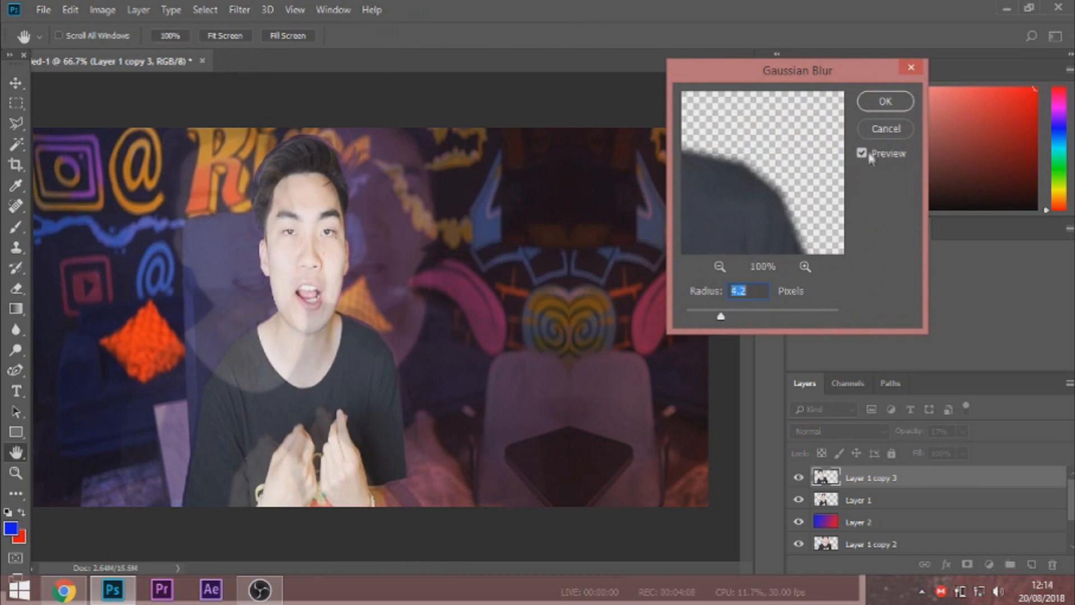
{"action": "left_click", "coordinate": [885, 101]}
{"action": "mouse_move", "coordinate": [929, 478]}
{"action": "left_mouse_down"}
{"action": "mouse_move", "coordinate": [926, 572]}
{"action": "mouse_move", "coordinate": [918, 490]}
{"action": "left_mouse_up"}
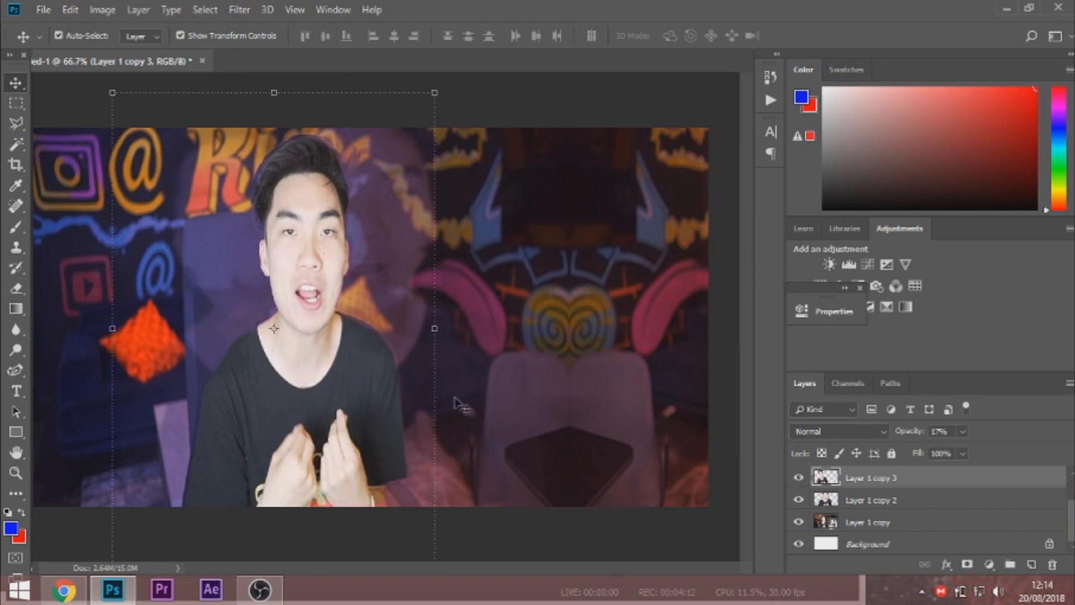
{"action": "left_click", "coordinate": [479, 108]}
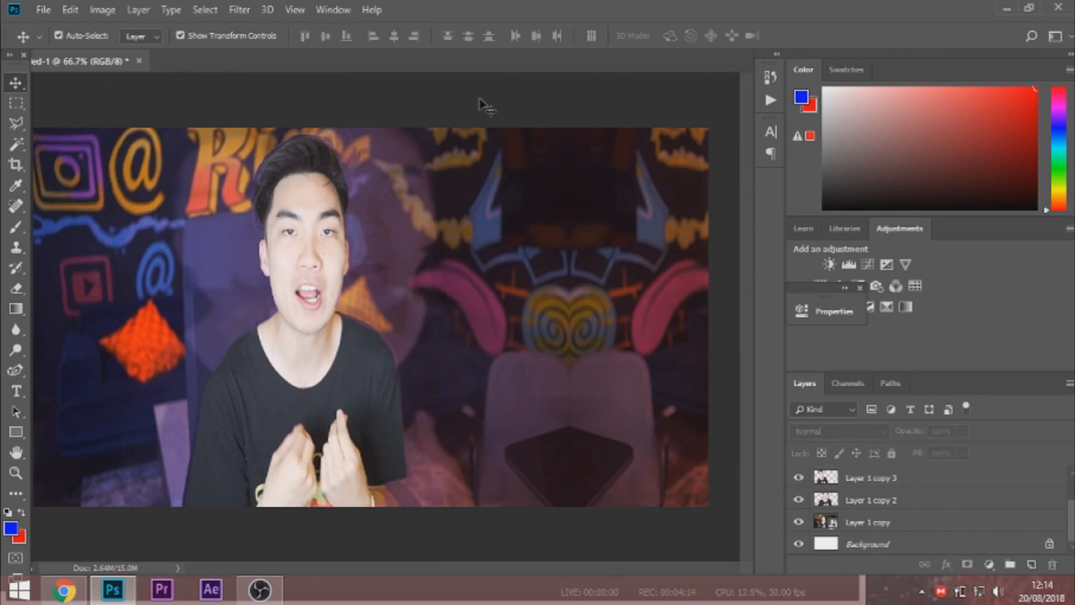
- Add a white outside stroke of 10 px to the original cutout layer through its layer style
{"action": "scroll", "coordinate": [986, 518], "scroll_direction": "up", "scroll_amount": 2}
{"action": "double_click", "coordinate": [914, 489]}
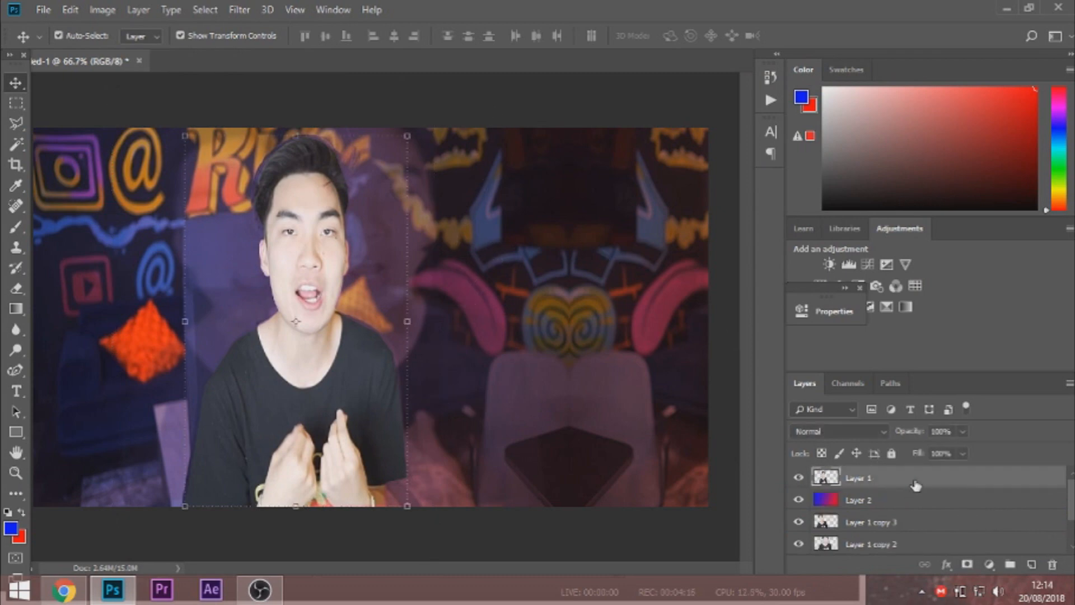
{"action": "left_click", "coordinate": [401, 252]}
{"action": "left_click", "coordinate": [434, 252]}
{"action": "left_click_drag", "start_coordinate": [670, 174], "coordinate": [670, 177]}
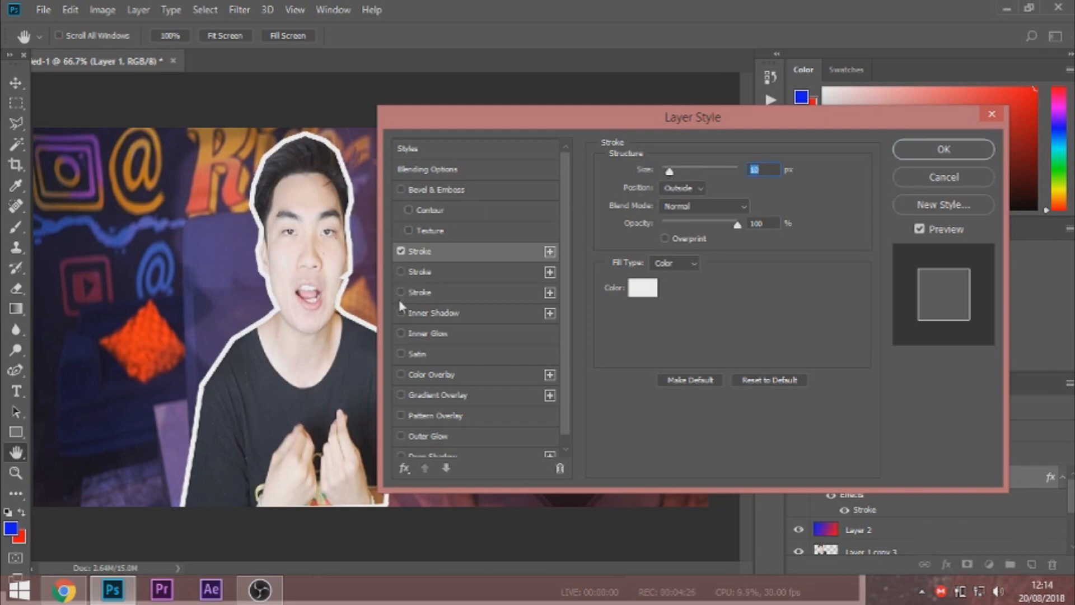
- Add a black inner glow to the cutout at 100% opacity with a size of 24 px
{"action": "left_click", "coordinate": [401, 333]}
{"action": "left_click", "coordinate": [467, 342]}
{"action": "mouse_move", "coordinate": [673, 323]}
{"action": "left_mouse_down"}
{"action": "mouse_move", "coordinate": [659, 311]}
{"action": "mouse_move", "coordinate": [682, 327]}
{"action": "left_mouse_up"}
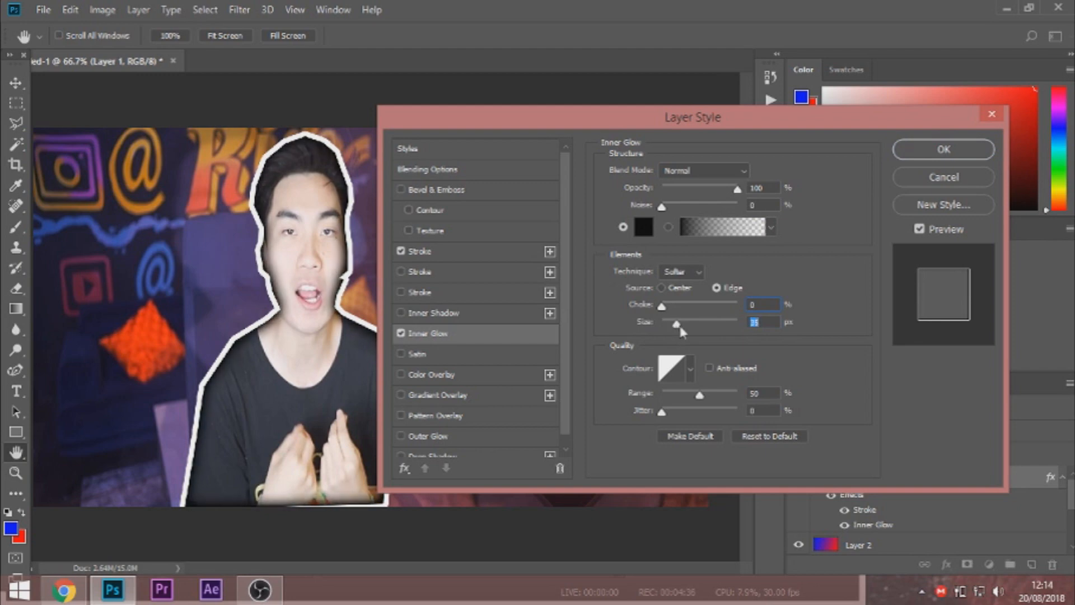
{"action": "left_click_drag", "start_coordinate": [682, 328], "coordinate": [675, 330]}
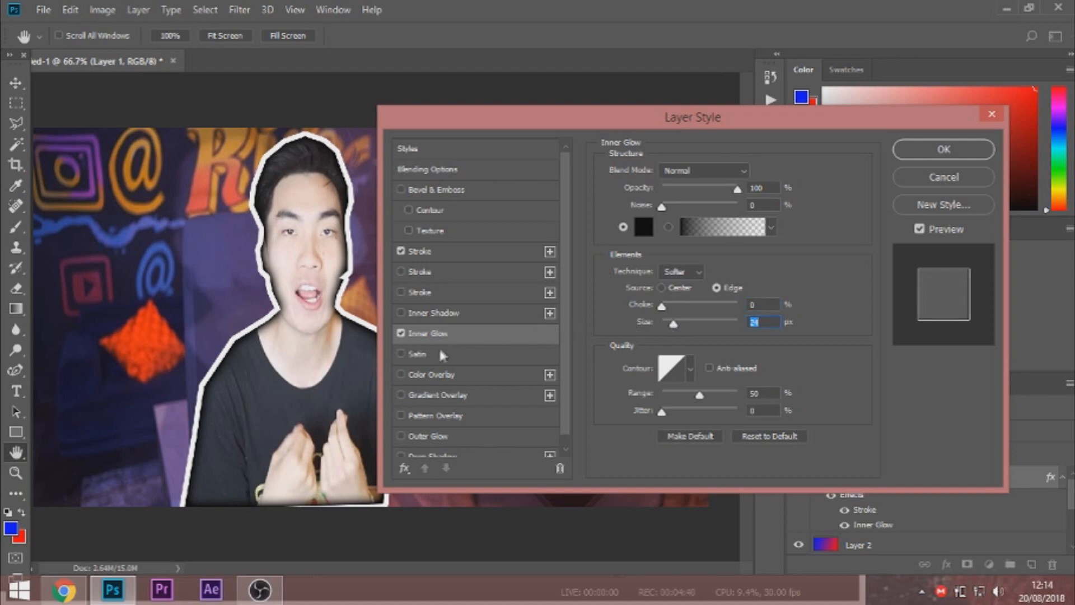
- Add a black drop shadow to the cutout with about 46% spread and a size of 73 px, and apply the layer style
{"action": "scroll", "coordinate": [442, 357], "scroll_direction": "down", "scroll_amount": 1}
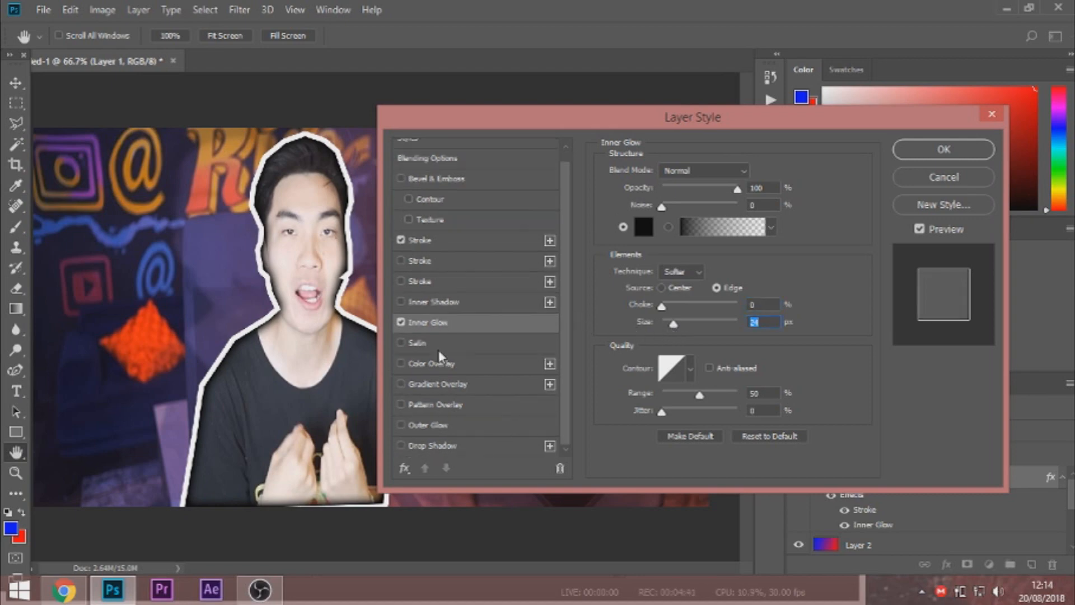
{"action": "left_click", "coordinate": [412, 446]}
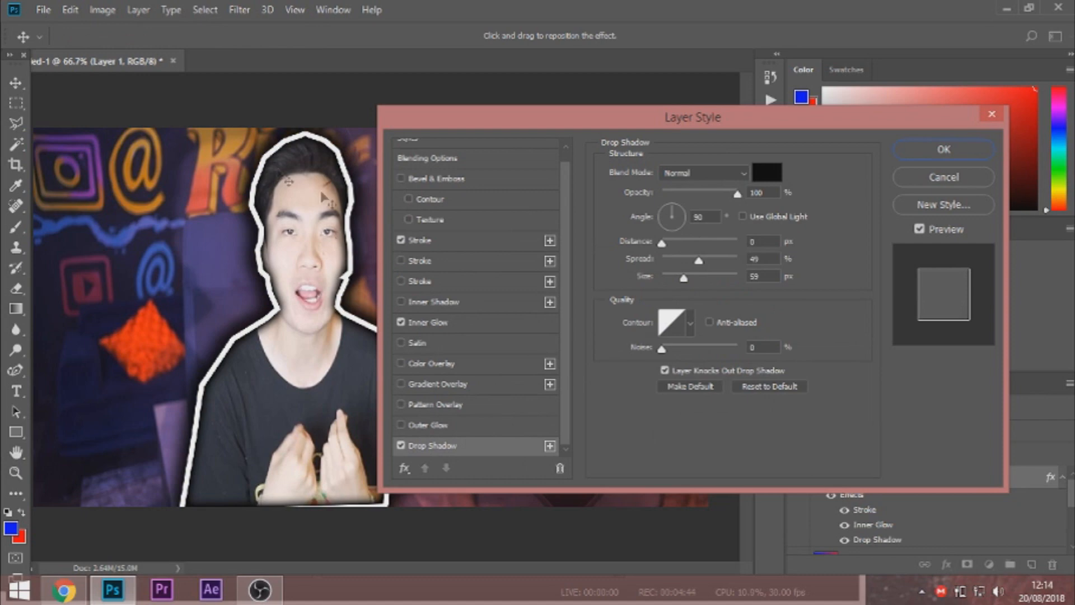
{"action": "mouse_move", "coordinate": [702, 263]}
{"action": "left_mouse_down"}
{"action": "mouse_move", "coordinate": [688, 279]}
{"action": "mouse_move", "coordinate": [694, 265]}
{"action": "left_mouse_up"}
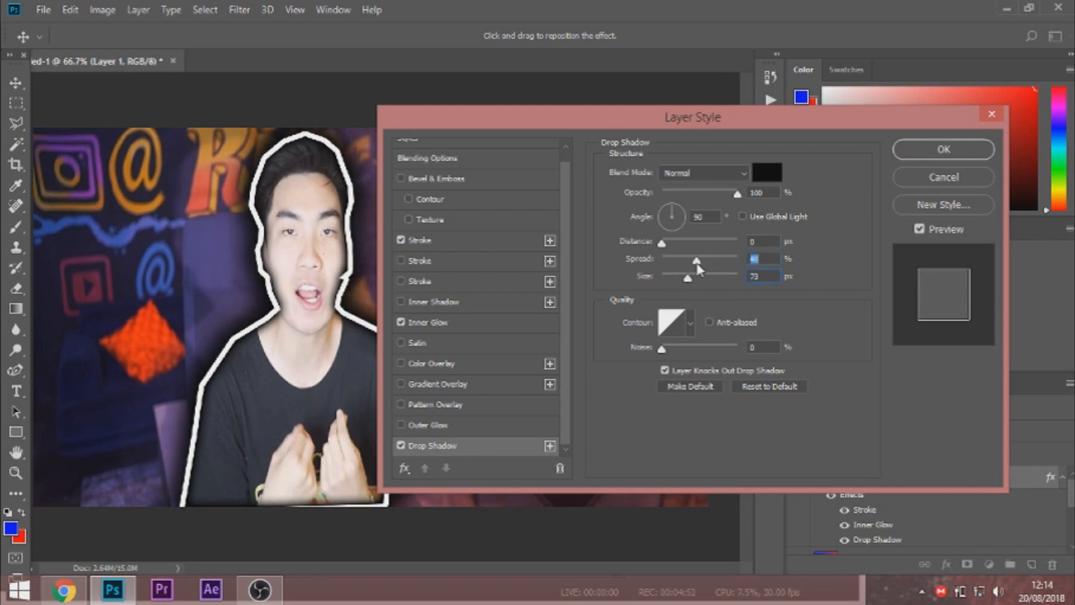
{"action": "left_click", "coordinate": [941, 150]}
- Sharpen the cutout with Unsharp Mask at amount 127%, radius 114.2 pixels and threshold 113 levels
{"action": "left_click", "coordinate": [248, 10]}
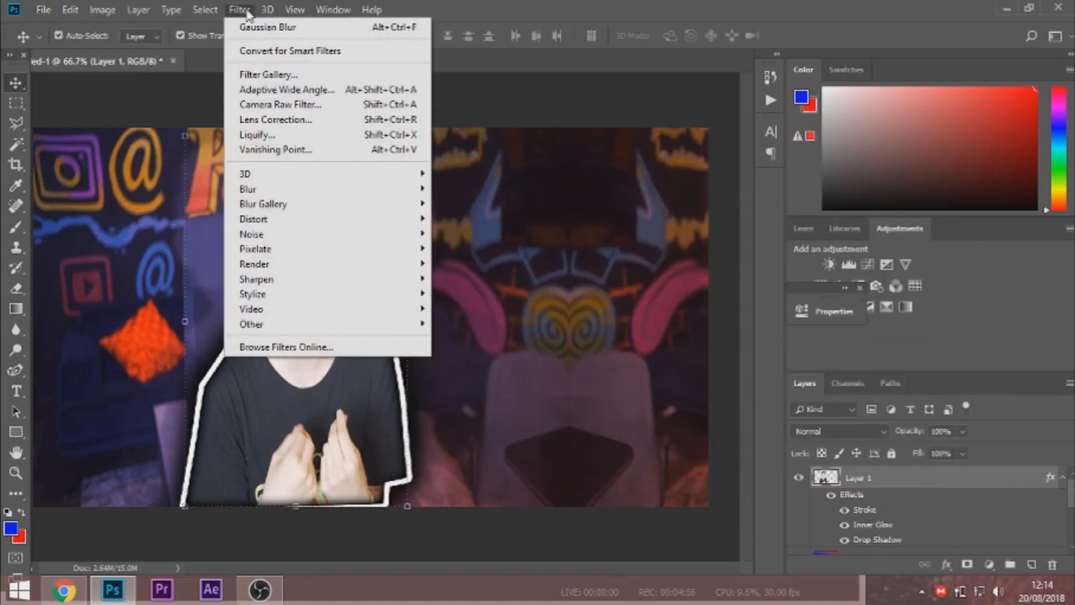
{"action": "mouse_move", "coordinate": [302, 271]}
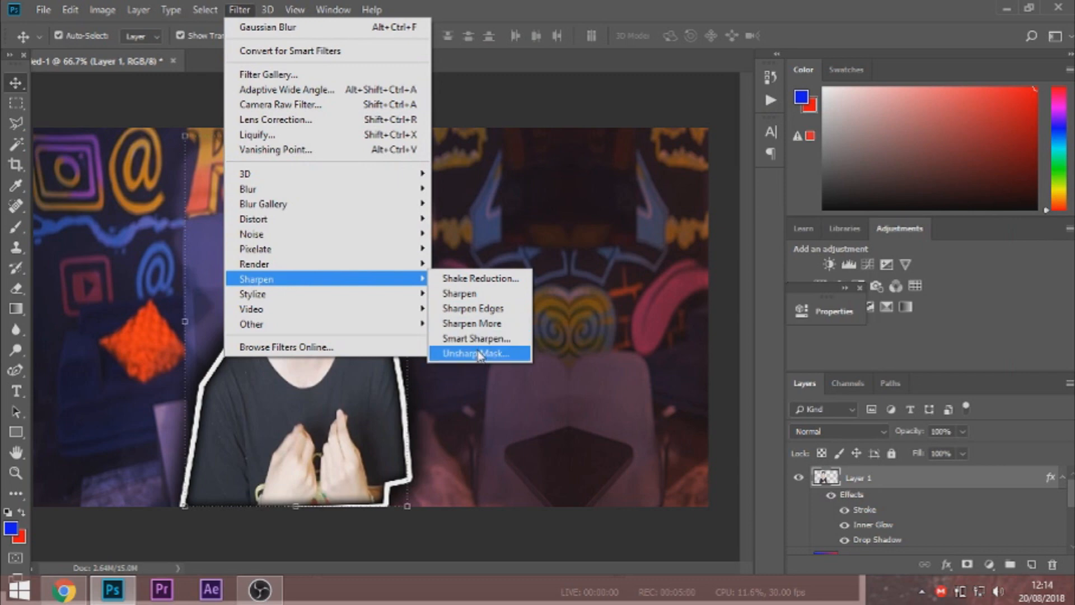
{"action": "left_click", "coordinate": [479, 354]}
{"action": "left_click_drag", "start_coordinate": [912, 303], "coordinate": [938, 344]}
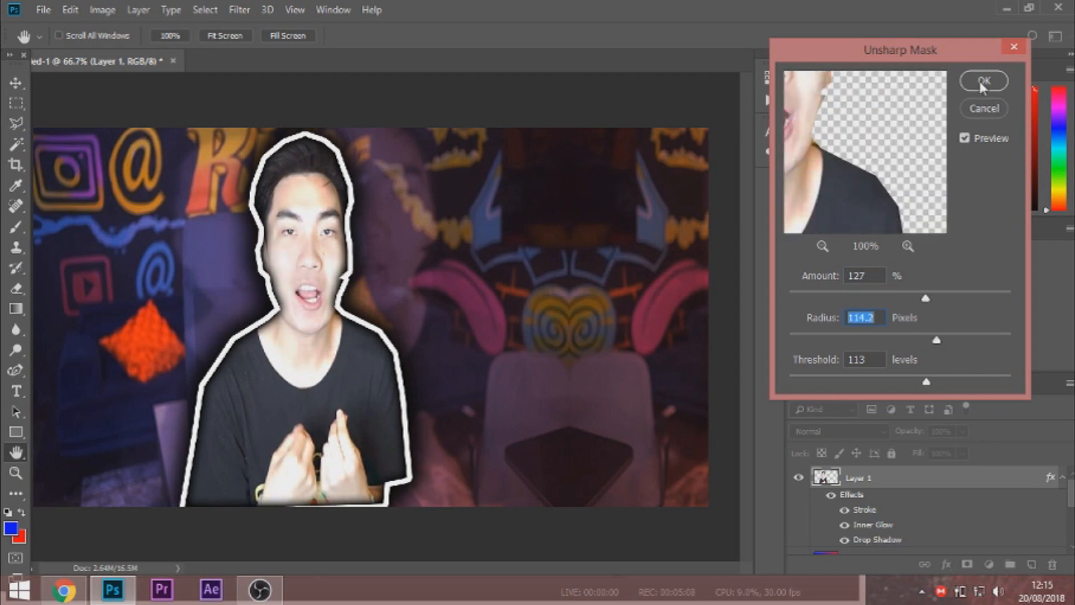
{"action": "left_click", "coordinate": [983, 82]}
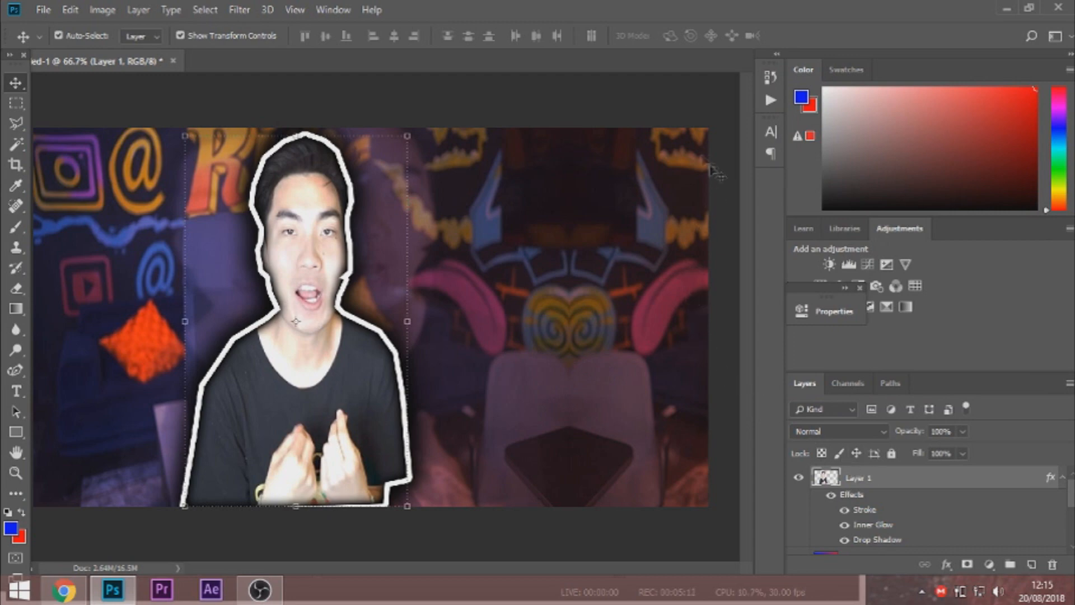
- Add a Brightness/Contrast adjustment clipped to the cutout layer, with brightness -36 and contrast 75
{"action": "left_click", "coordinate": [1006, 464]}
{"action": "left_click", "coordinate": [967, 493]}
{"action": "left_click", "coordinate": [990, 565]}
{"action": "left_click", "coordinate": [1003, 344]}
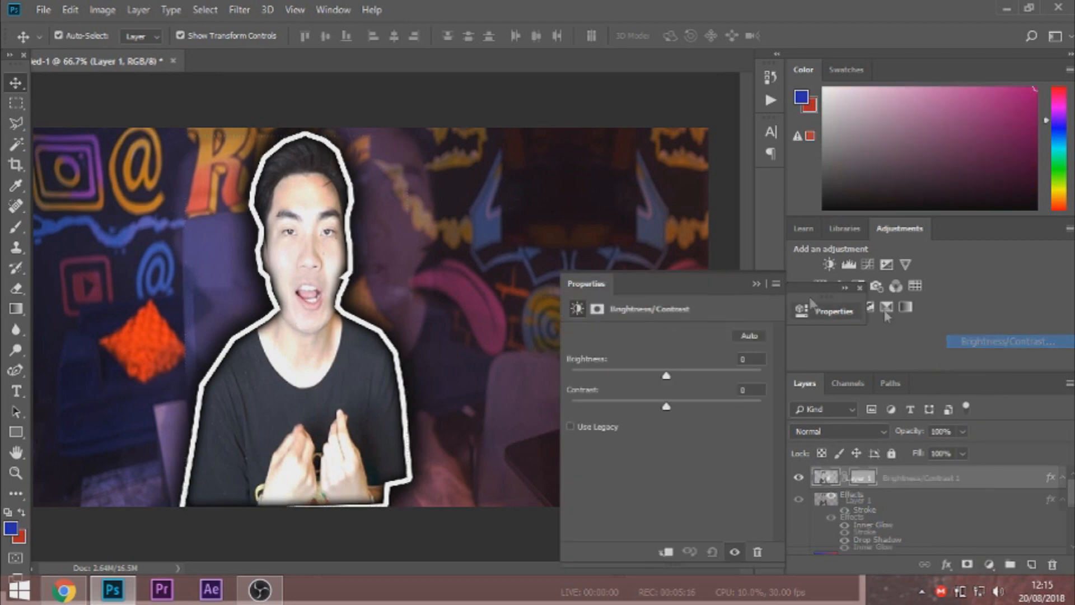
{"action": "mouse_move", "coordinate": [676, 384]}
{"action": "left_mouse_down"}
{"action": "mouse_move", "coordinate": [693, 379]}
{"action": "mouse_move", "coordinate": [674, 377]}
{"action": "left_mouse_up"}
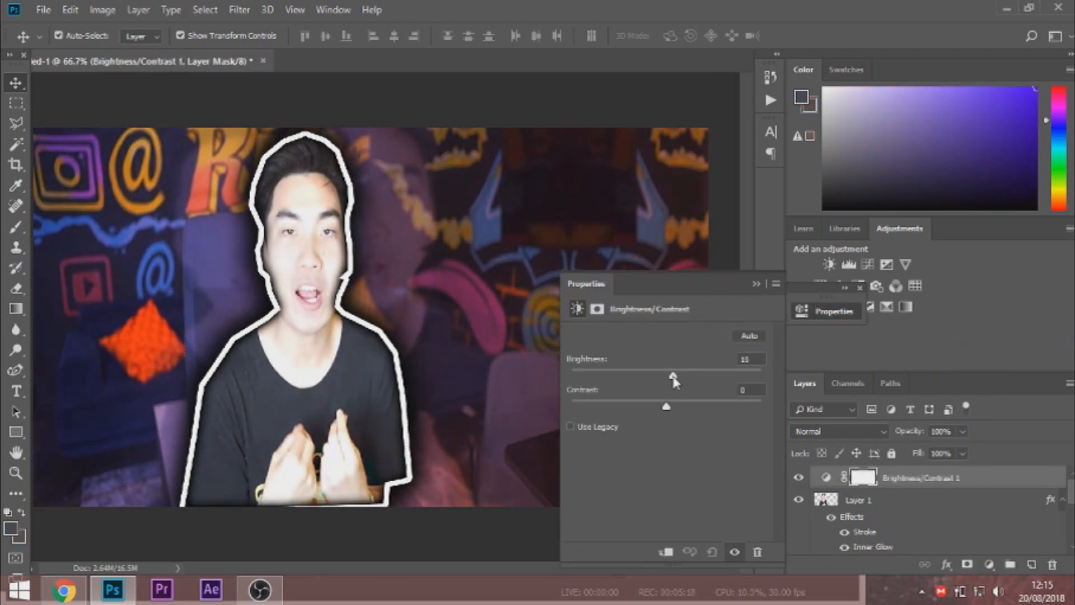
{"action": "left_click", "coordinate": [667, 552]}
{"action": "left_click_drag", "start_coordinate": [704, 380], "coordinate": [730, 407]}
{"action": "left_click_drag", "start_coordinate": [678, 376], "coordinate": [651, 380]}
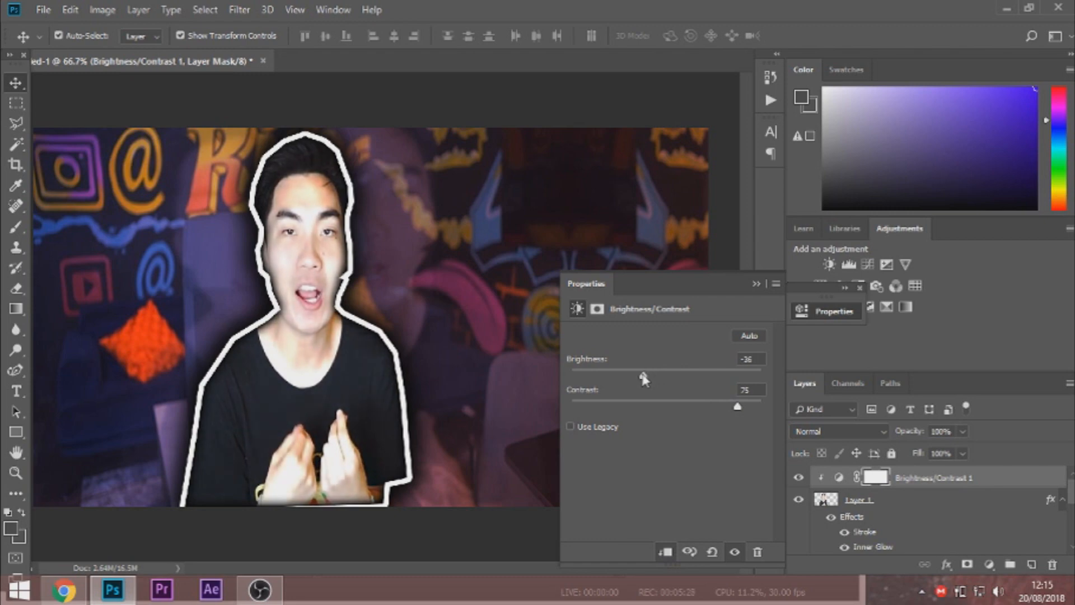
{"action": "left_click", "coordinate": [753, 283]}
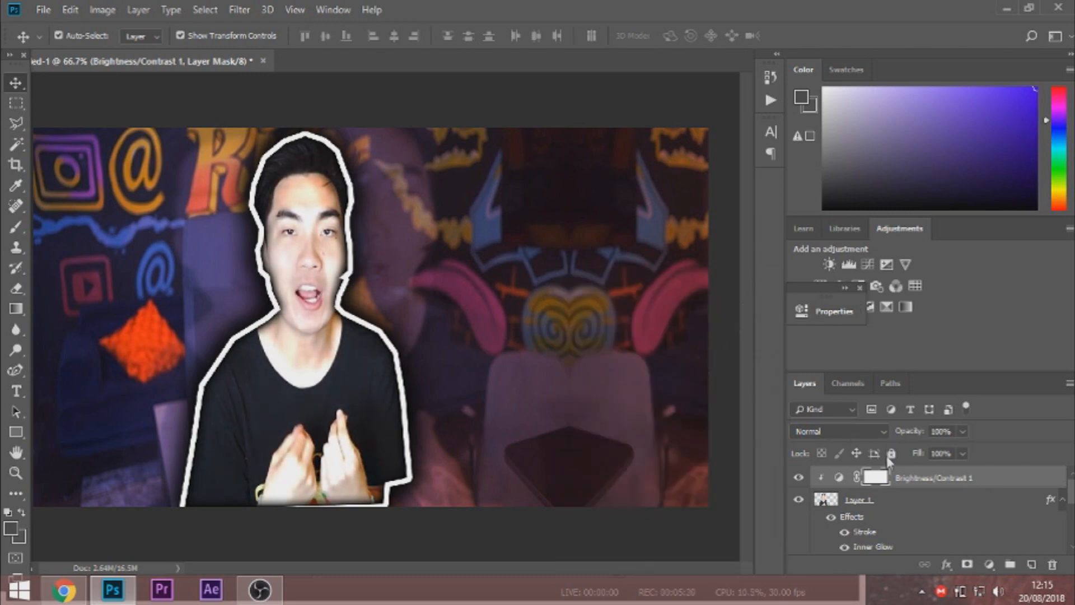
{"action": "scroll", "coordinate": [893, 493], "scroll_direction": "down", "scroll_amount": 5}
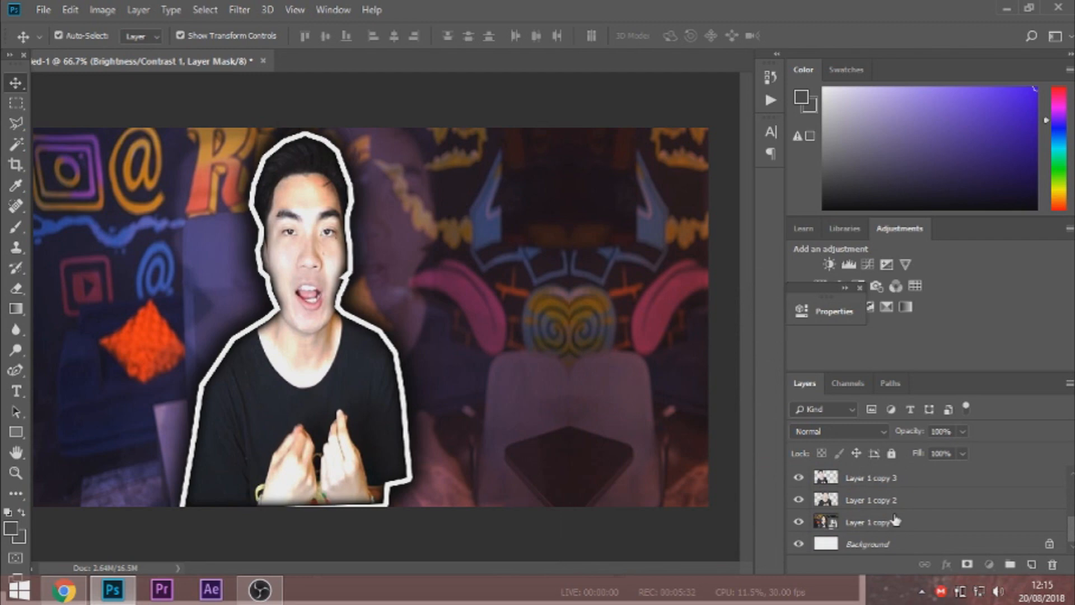
{"action": "left_click", "coordinate": [895, 521]}
{"action": "left_click", "coordinate": [988, 564]}
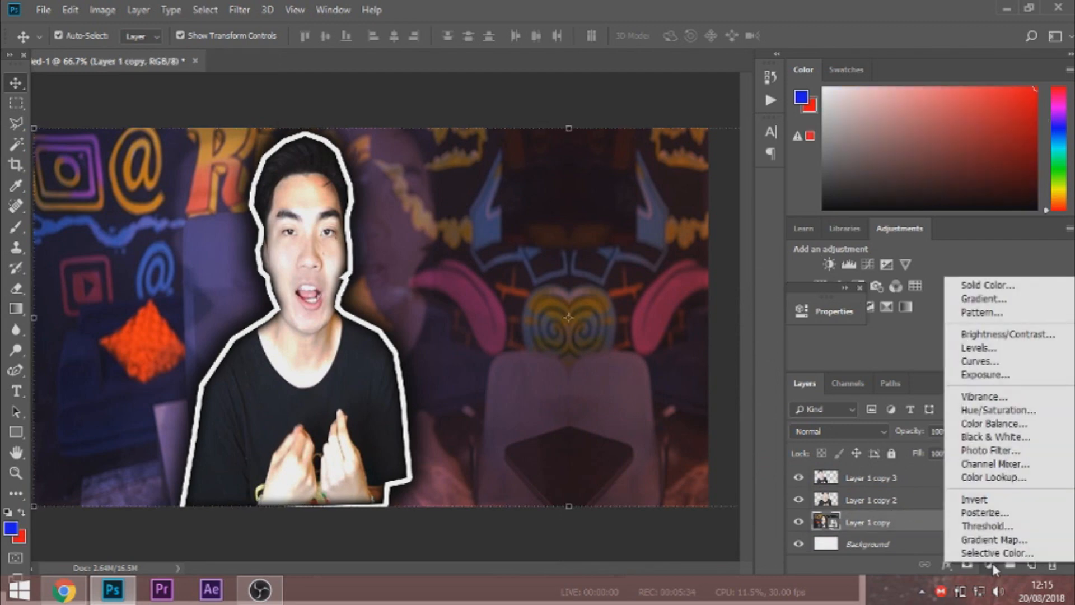
{"action": "left_click", "coordinate": [1033, 347]}
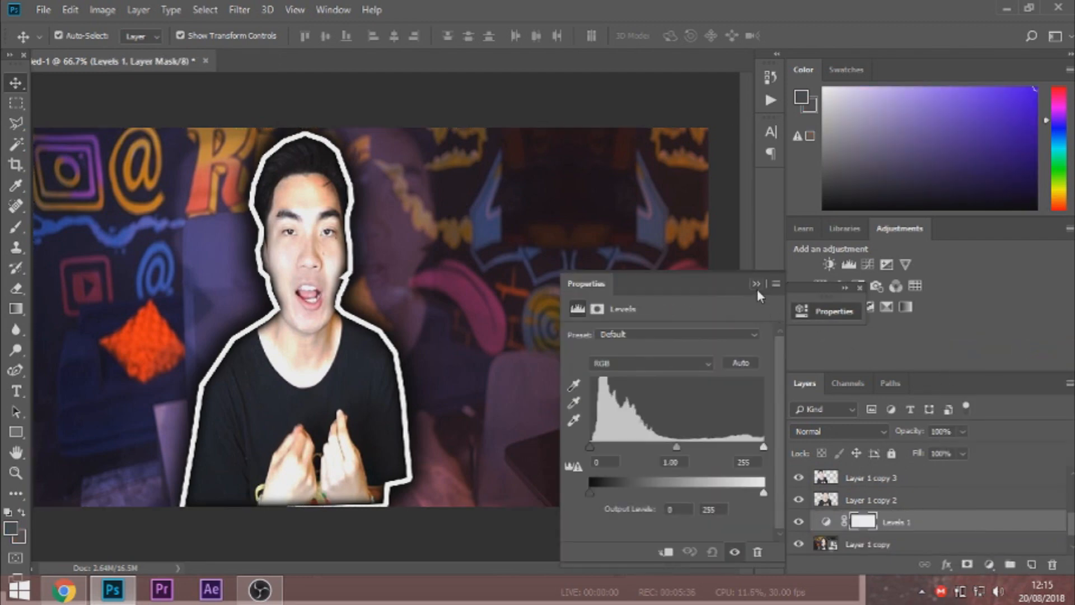
{"action": "left_click", "coordinate": [757, 285]}
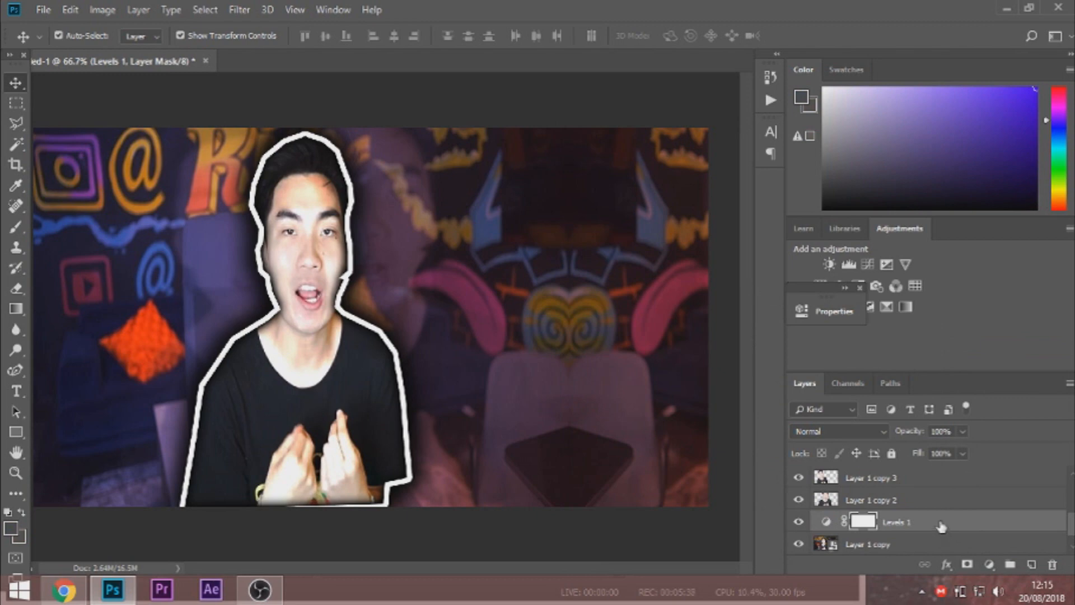
{"action": "key", "text": "Delete"}
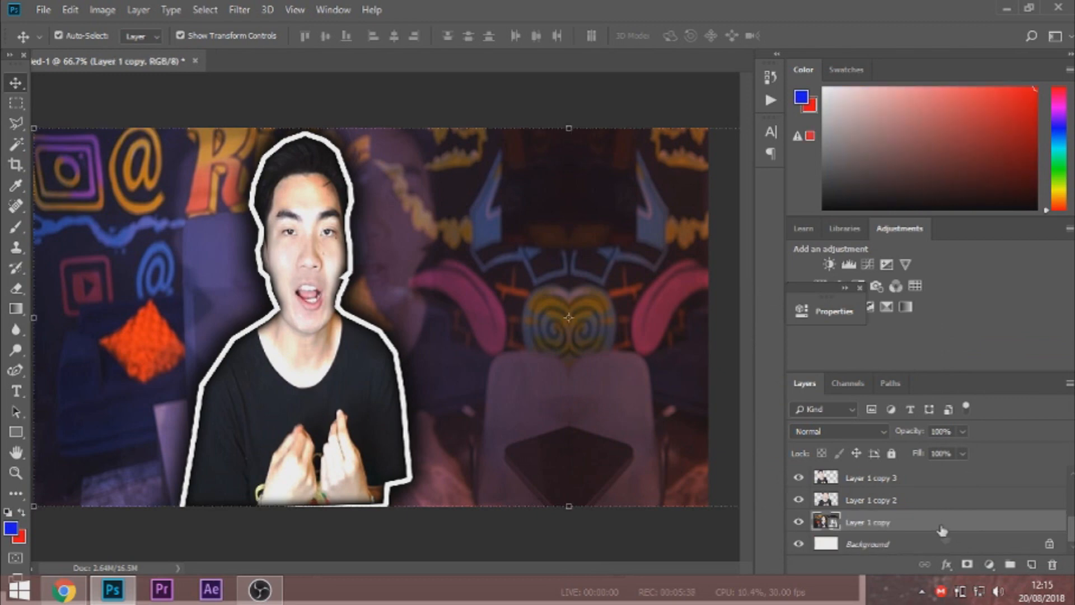
- Add a Brightness/Contrast adjustment directly above the Layer 1 copy background and raise its brightness
{"action": "left_click", "coordinate": [1012, 564]}
{"action": "left_click", "coordinate": [1020, 333]}
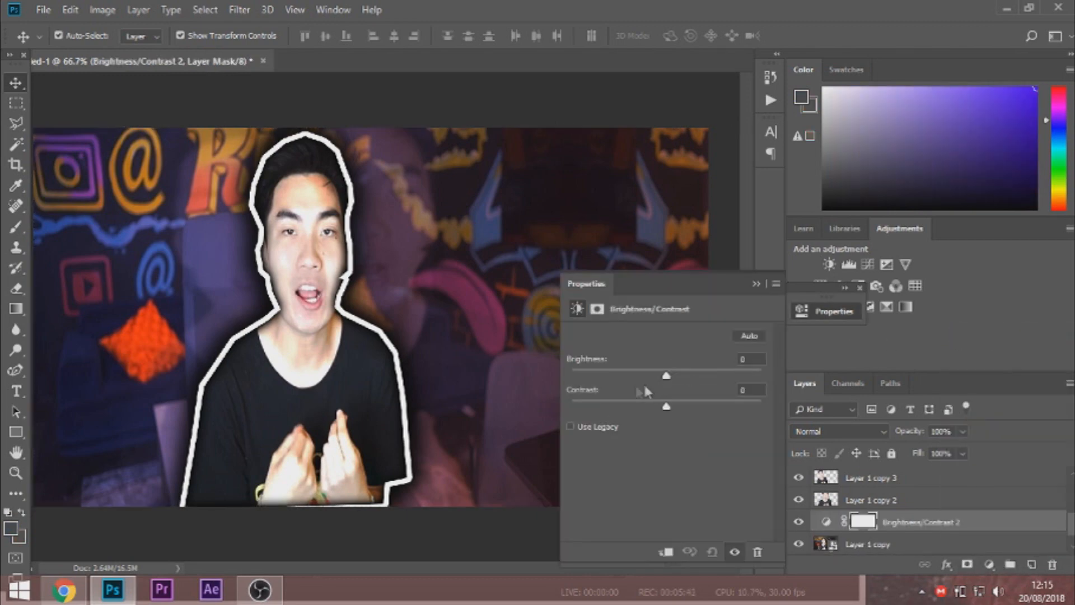
{"action": "left_click_drag", "start_coordinate": [666, 375], "coordinate": [696, 381]}
{"action": "left_click", "coordinate": [757, 283]}
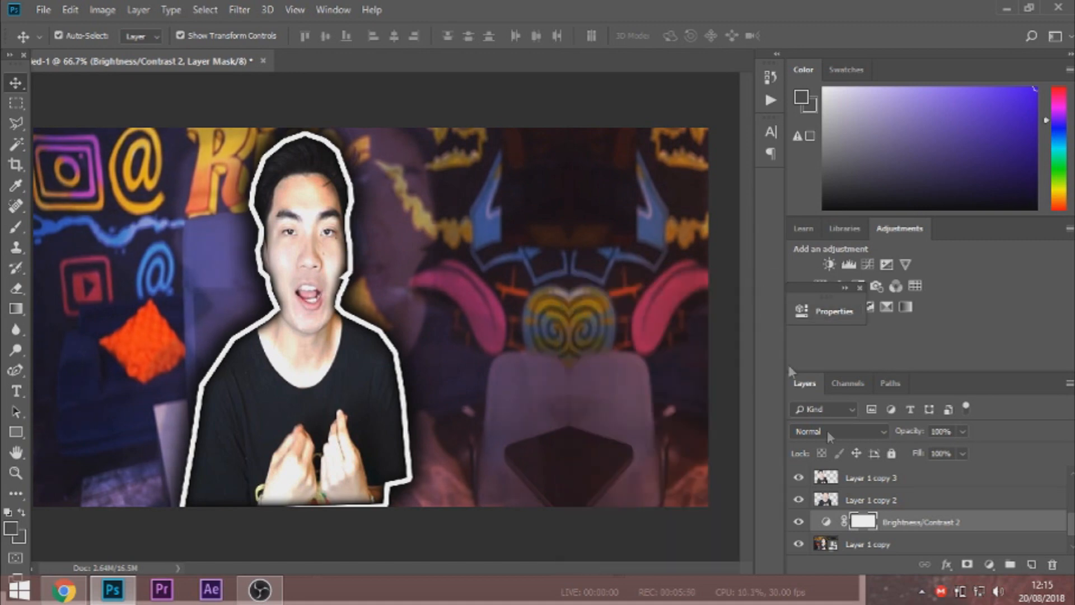
{"action": "scroll", "coordinate": [904, 504], "scroll_direction": "down", "scroll_amount": 4}
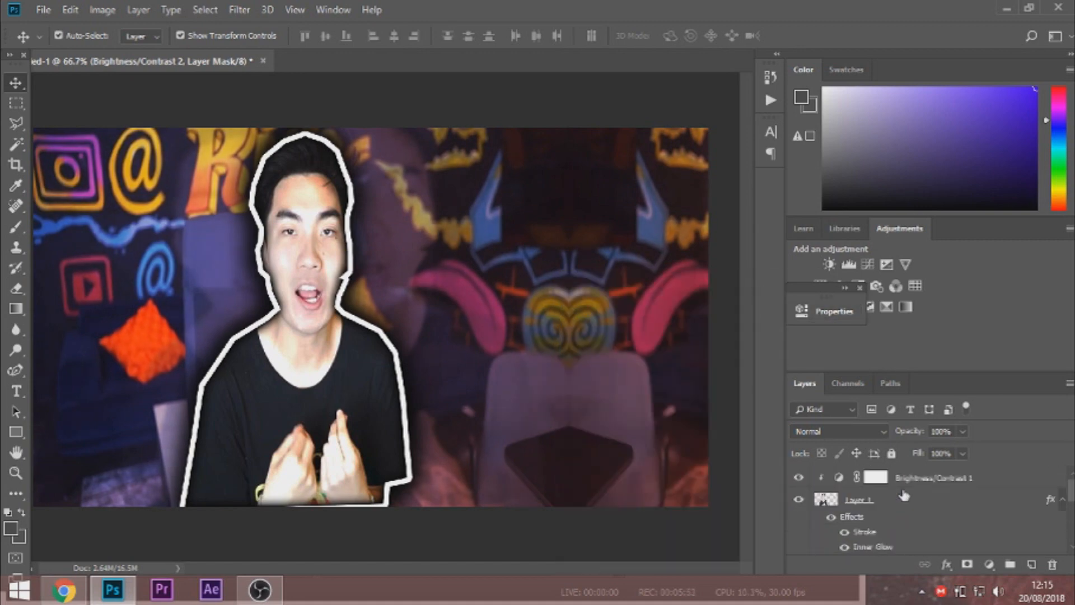
{"action": "left_click", "coordinate": [900, 501]}
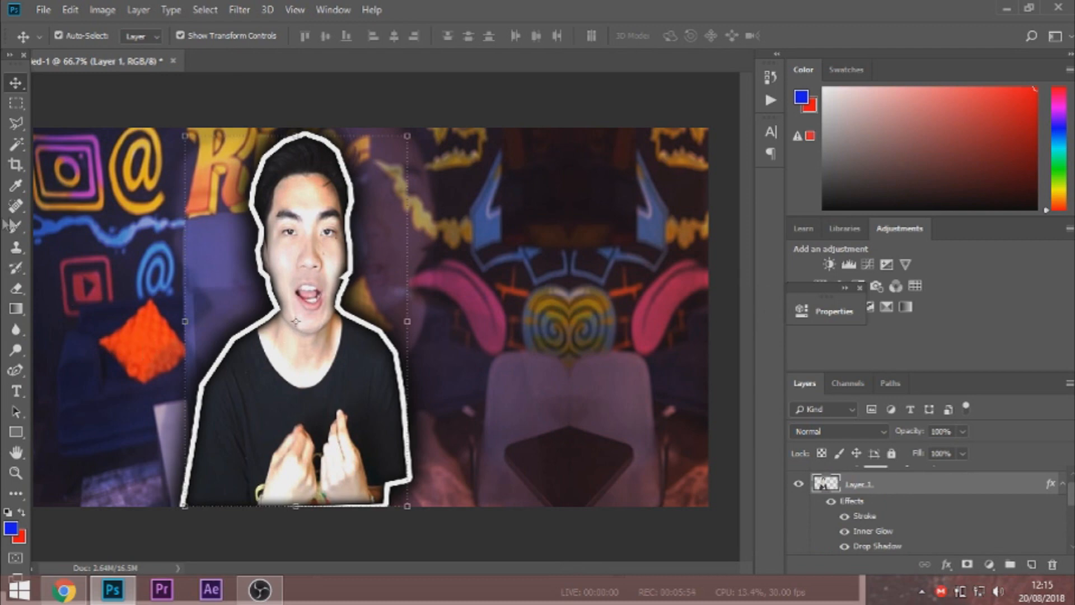
{"action": "left_click", "coordinate": [17, 391]}
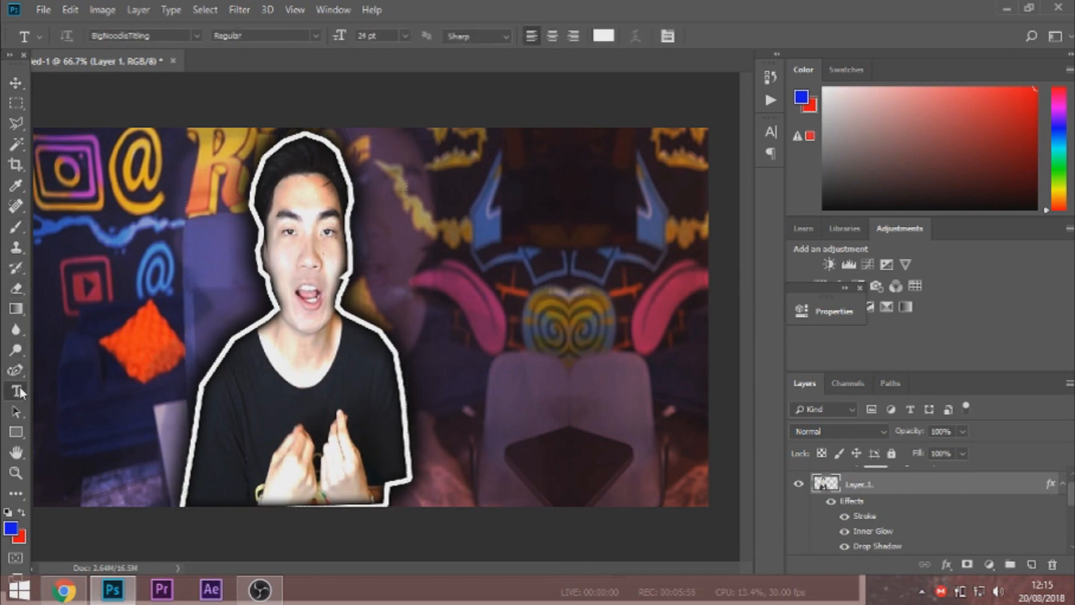
{"action": "left_click", "coordinate": [451, 190]}
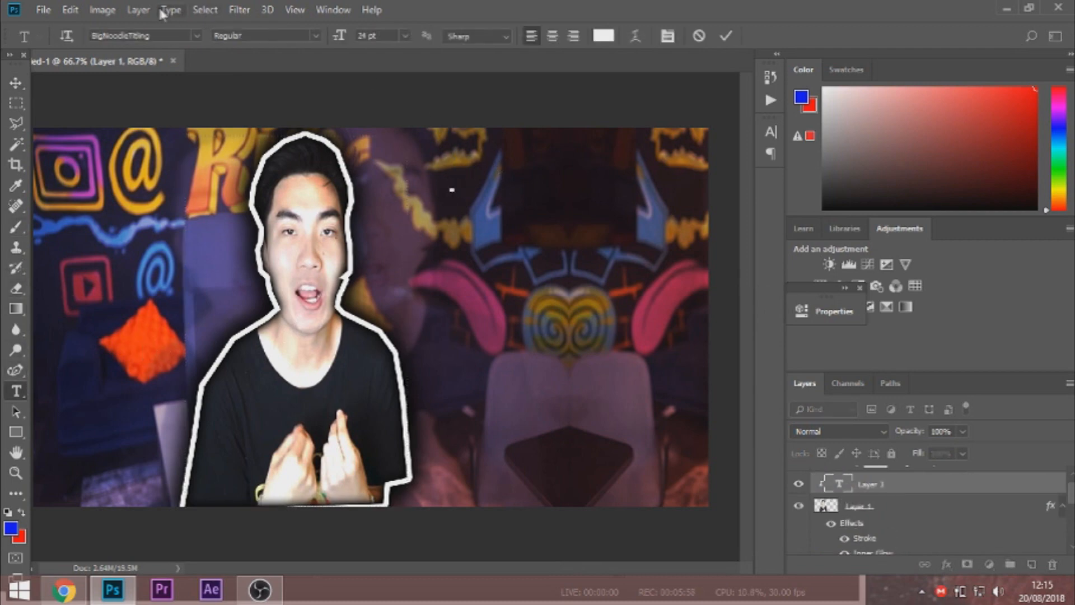
{"action": "left_click", "coordinate": [166, 34]}
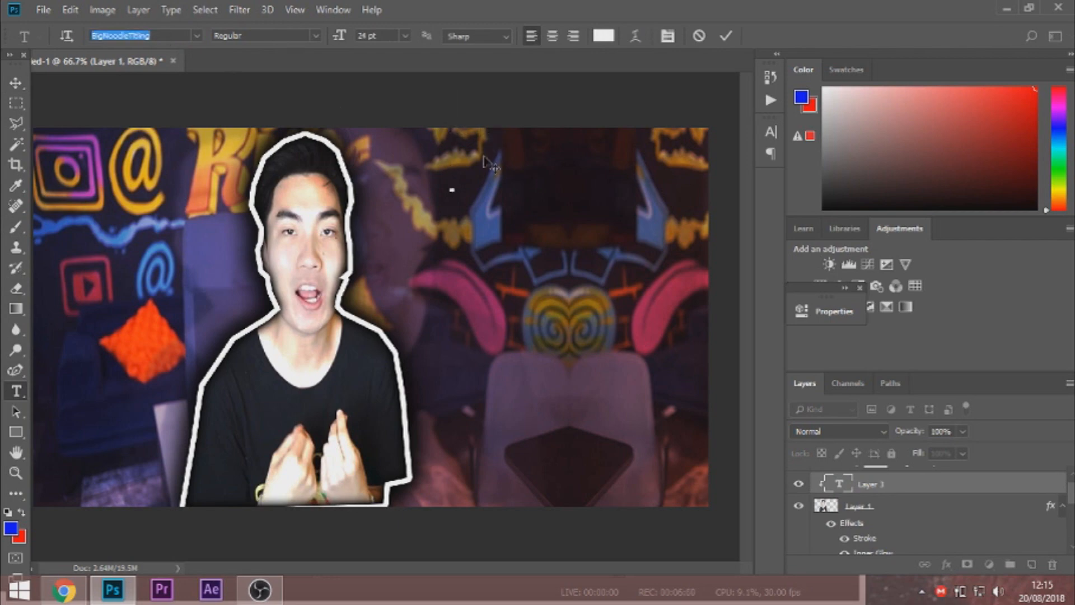
{"action": "left_click", "coordinate": [472, 169]}
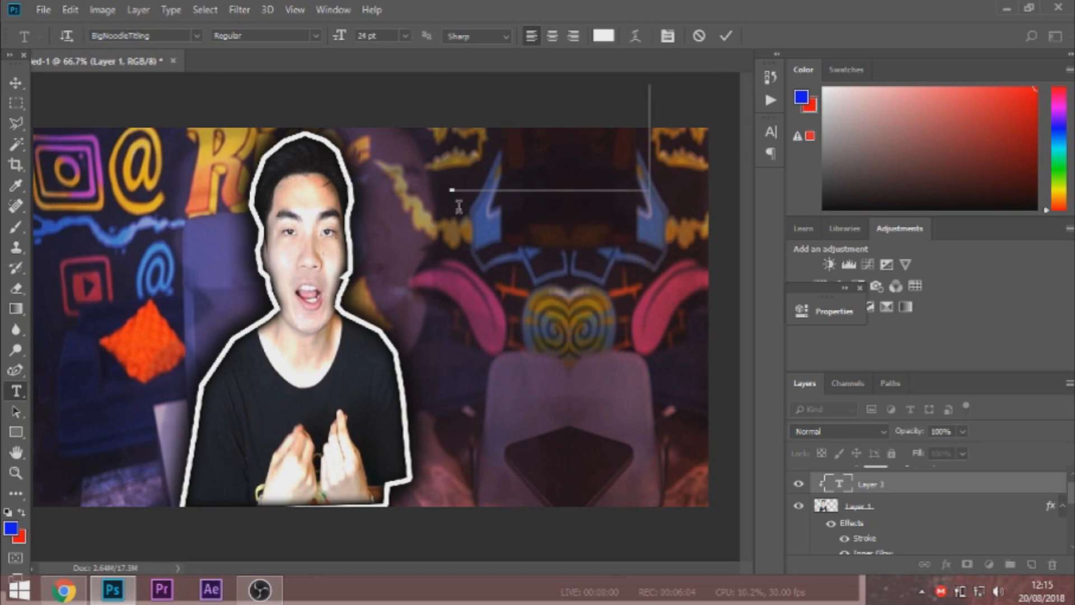
{"action": "left_click", "coordinate": [16, 87]}
{"action": "mouse_move", "coordinate": [544, 183]}
{"action": "left_mouse_down"}
{"action": "mouse_move", "coordinate": [560, 175]}
{"action": "mouse_move", "coordinate": [552, 174]}
{"action": "left_mouse_up"}
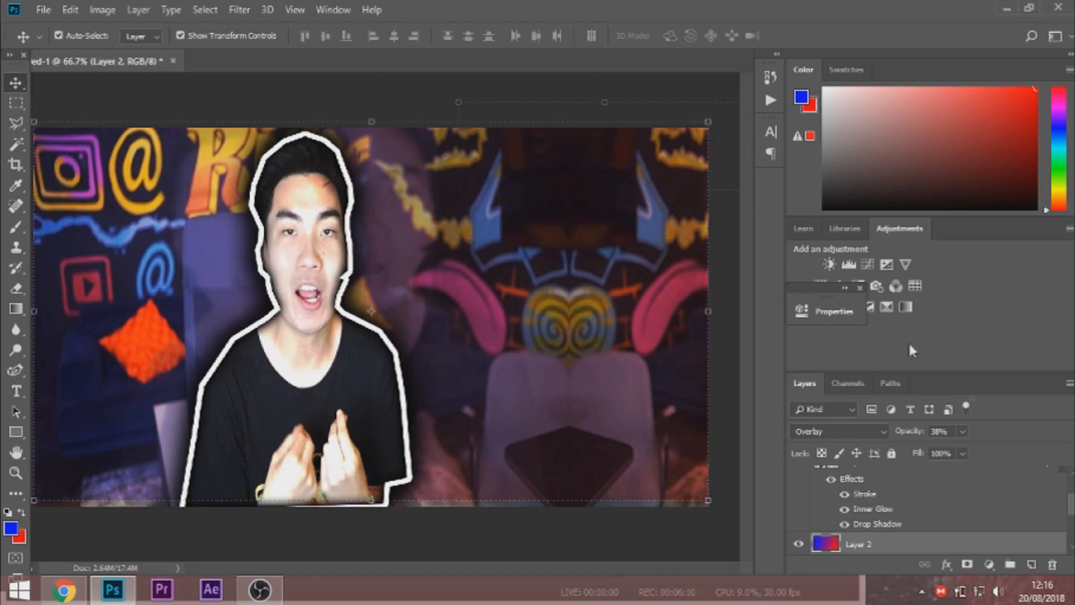
{"action": "left_click", "coordinate": [938, 511]}
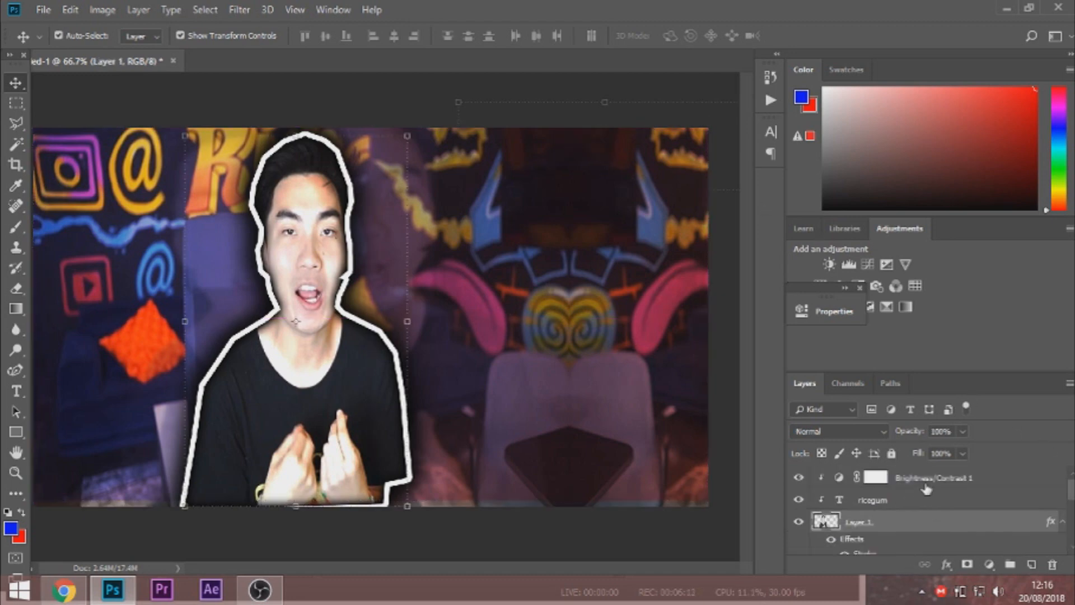
{"action": "left_click", "coordinate": [940, 505]}
{"action": "key", "text": "Delete"}
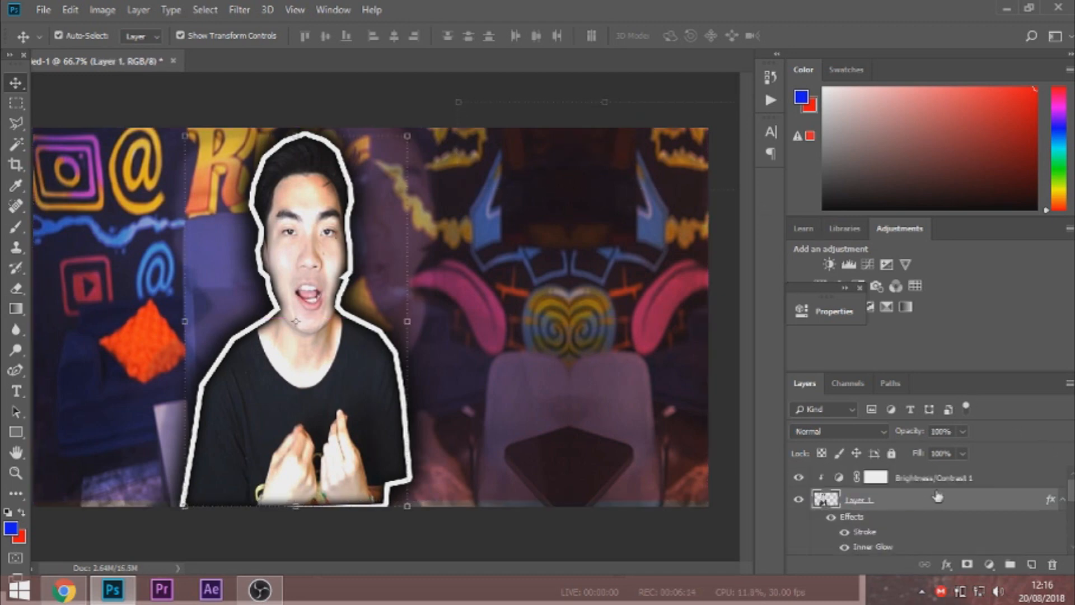
- Add a white RICEGUM title in BigNoodleTitling on a new layer above Brightness/Contrast 1, and place it in the upper area beside the cutout's head
{"action": "left_click", "coordinate": [972, 480]}
{"action": "left_click", "coordinate": [1031, 564]}
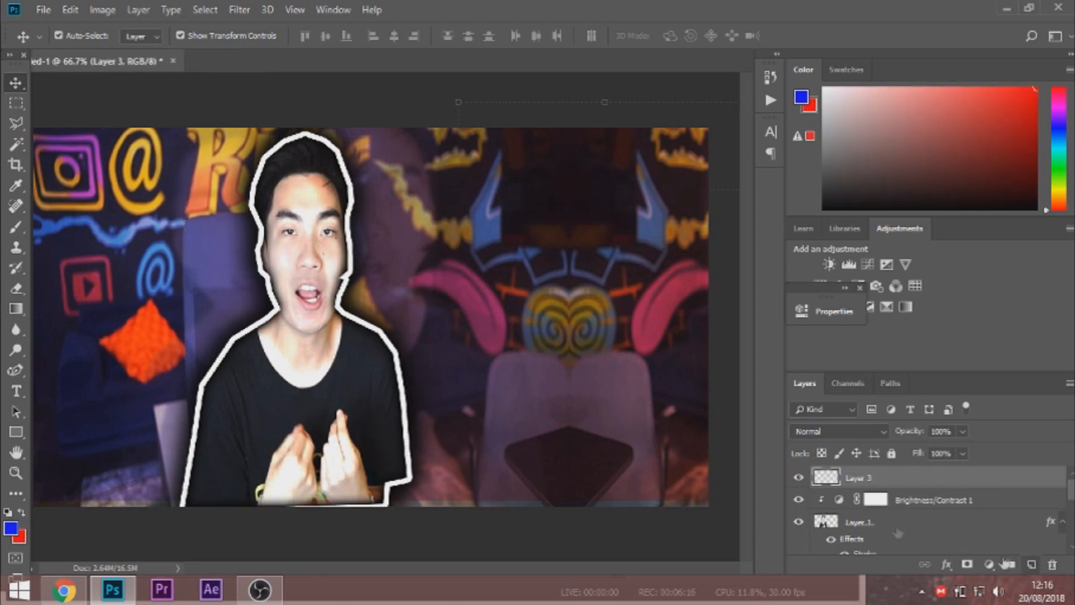
{"action": "left_click", "coordinate": [15, 391]}
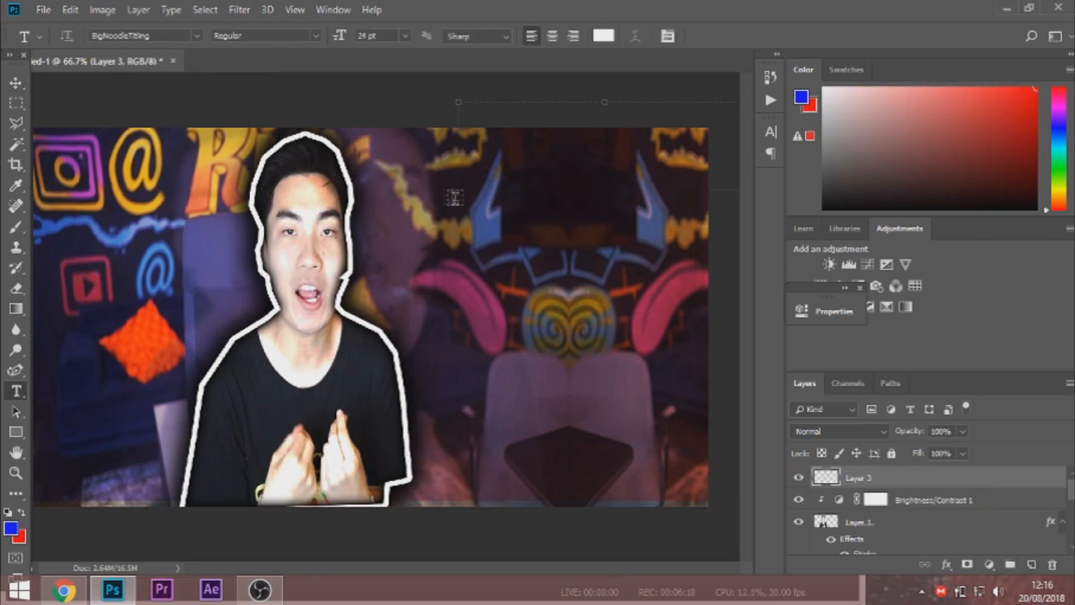
{"action": "left_click", "coordinate": [420, 206]}
{"action": "type", "text": "RI"}
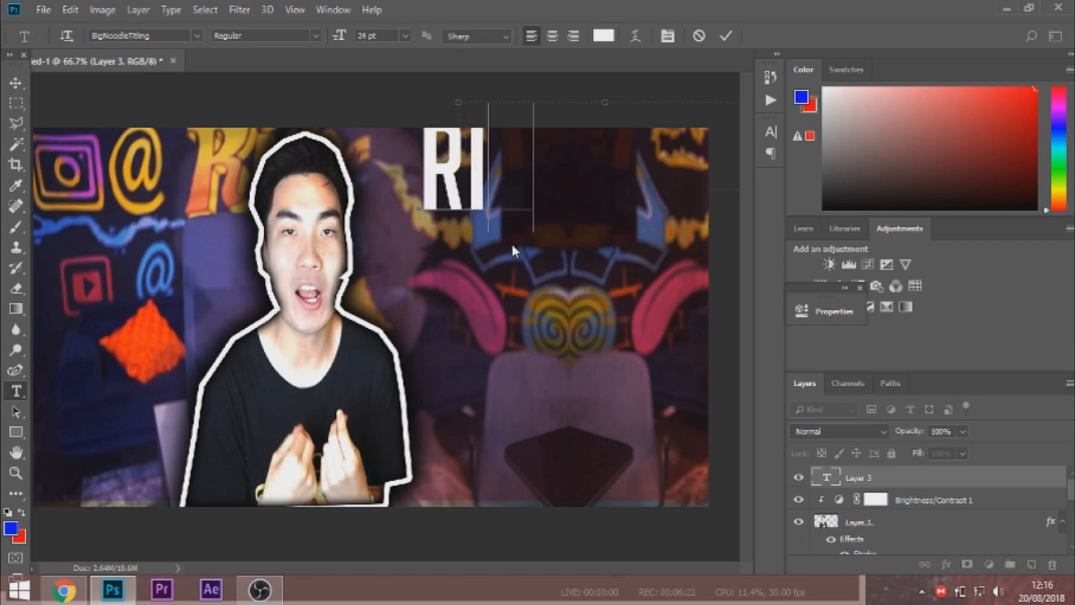
{"action": "type", "text": "CEgum"}
{"action": "left_click", "coordinate": [16, 83]}
{"action": "left_click_drag", "start_coordinate": [538, 182], "coordinate": [520, 212]}
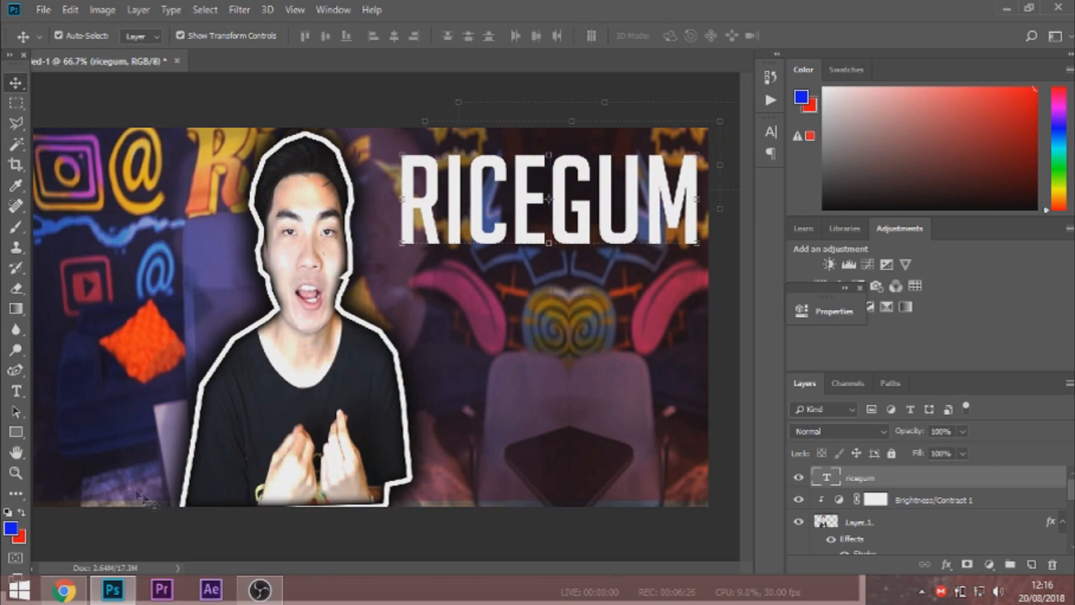
- Add a black outside stroke with a size of 5 px to the RICEGUM title
{"action": "double_click", "coordinate": [991, 483]}
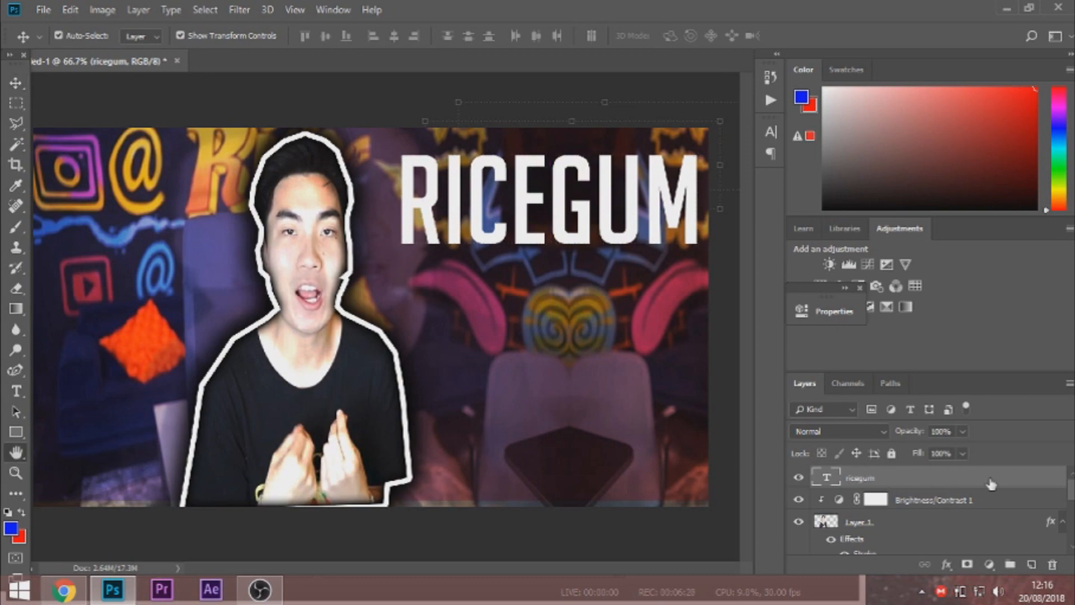
{"action": "left_click_drag", "start_coordinate": [580, 121], "coordinate": [946, 172]}
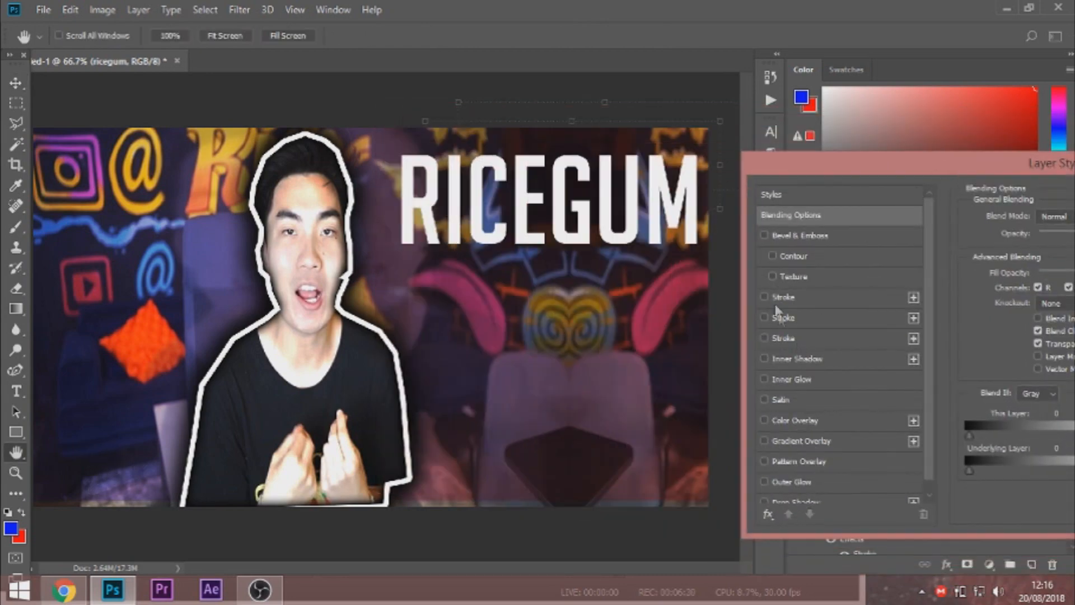
{"action": "left_click", "coordinate": [764, 316]}
{"action": "left_click", "coordinate": [804, 316]}
{"action": "left_click_drag", "start_coordinate": [951, 170], "coordinate": [947, 171]}
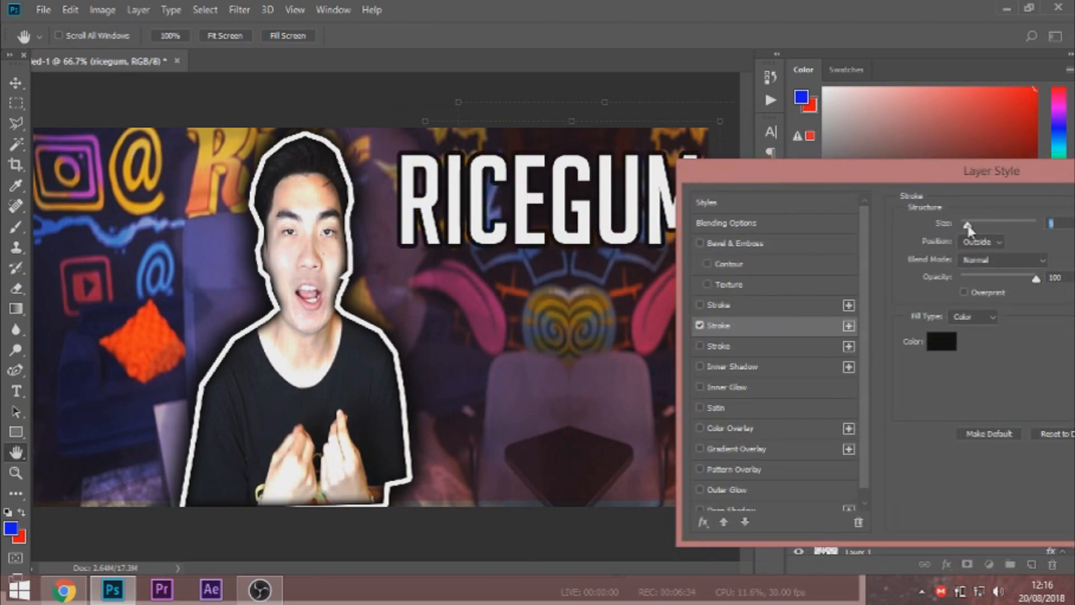
{"action": "left_click_drag", "start_coordinate": [966, 226], "coordinate": [966, 227]}
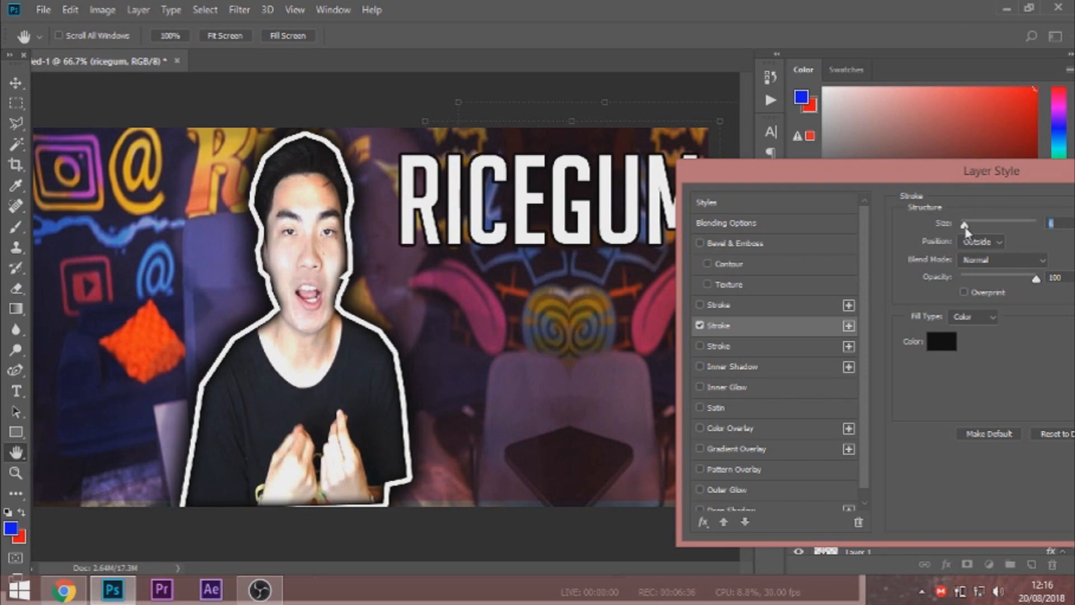
{"action": "left_click_drag", "start_coordinate": [936, 177], "coordinate": [920, 176]}
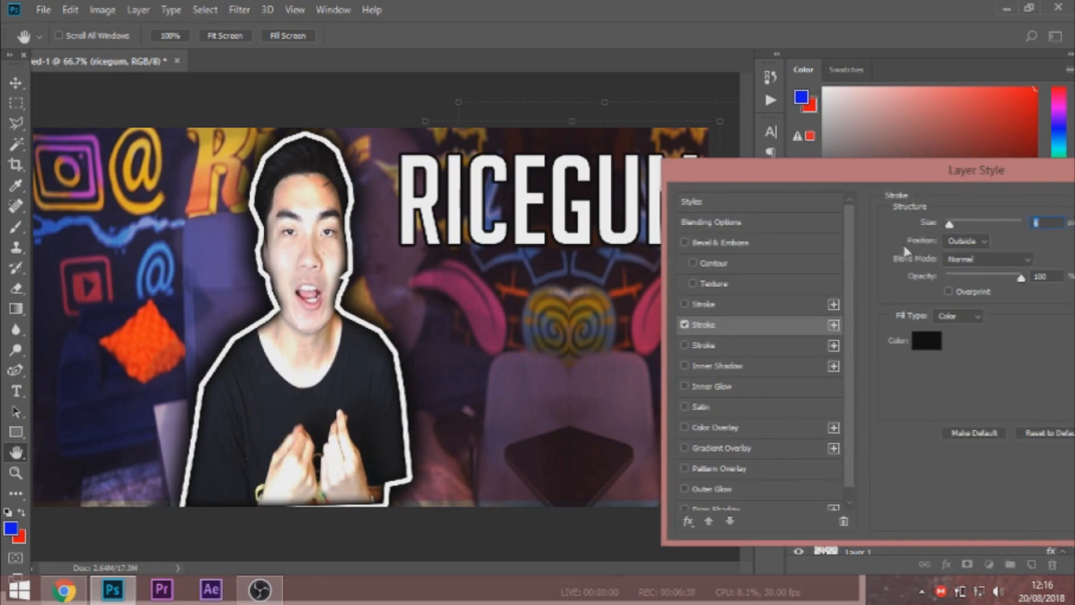
{"action": "left_click_drag", "start_coordinate": [949, 226], "coordinate": [949, 226]}
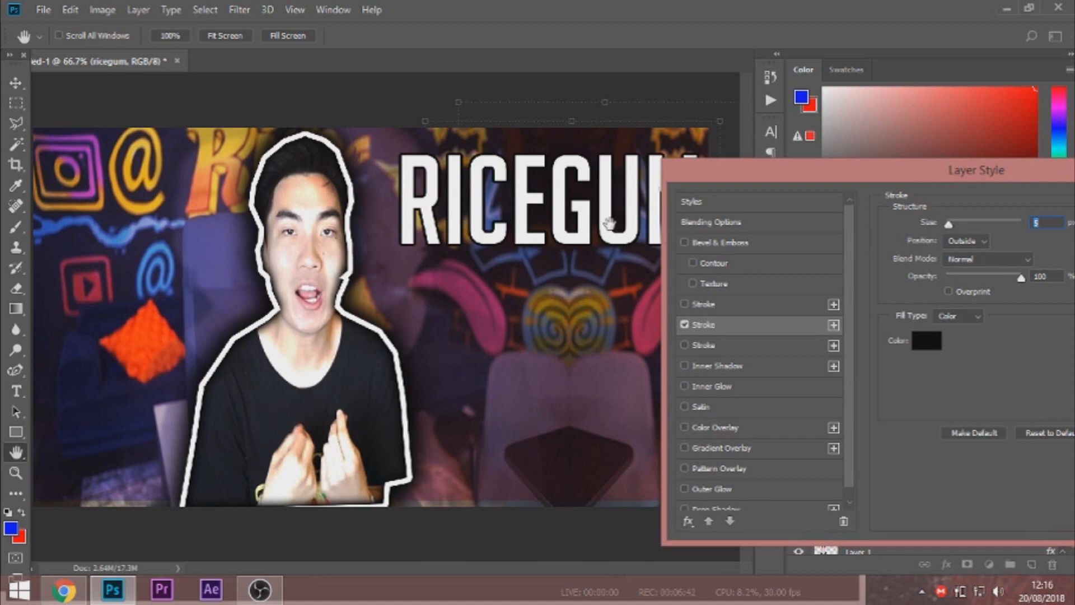
- Add a second outside stroke to the title, white, 10 px, with the Overlay blend mode
{"action": "left_click", "coordinate": [684, 342]}
{"action": "left_click", "coordinate": [738, 343]}
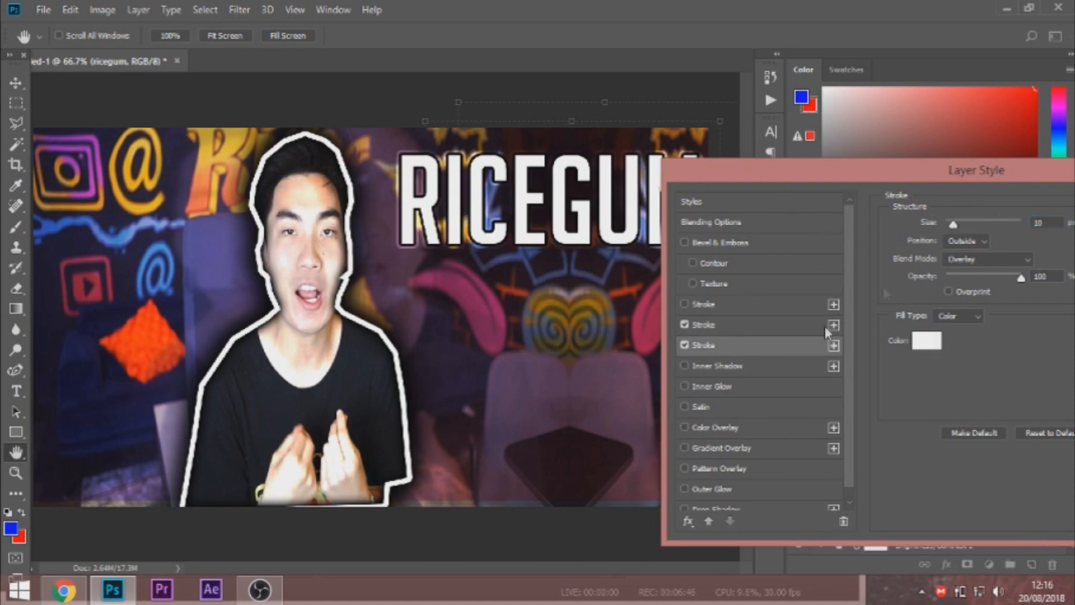
{"action": "left_click_drag", "start_coordinate": [956, 170], "coordinate": [876, 191]}
{"action": "left_click", "coordinate": [585, 330]}
{"action": "left_click_drag", "start_coordinate": [720, 185], "coordinate": [789, 156]}
- Add a black drop shadow to the title with increased spread and a size of 49 px, and apply the layer style
{"action": "scroll", "coordinate": [646, 447], "scroll_direction": "down", "scroll_amount": 1}
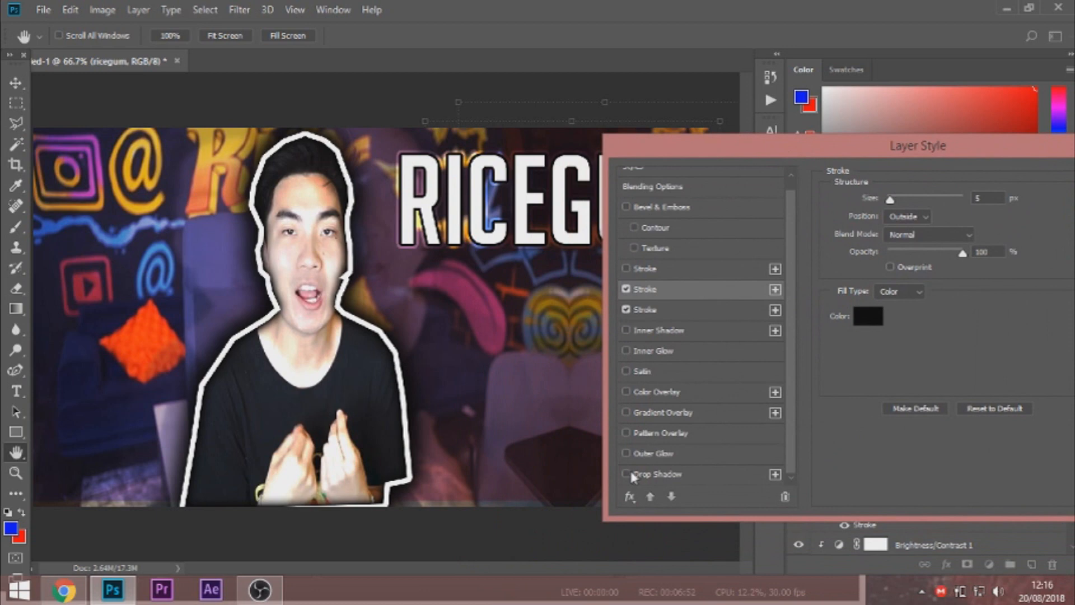
{"action": "left_click", "coordinate": [626, 473]}
{"action": "left_click", "coordinate": [686, 476]}
{"action": "left_click_drag", "start_coordinate": [925, 294], "coordinate": [908, 315]}
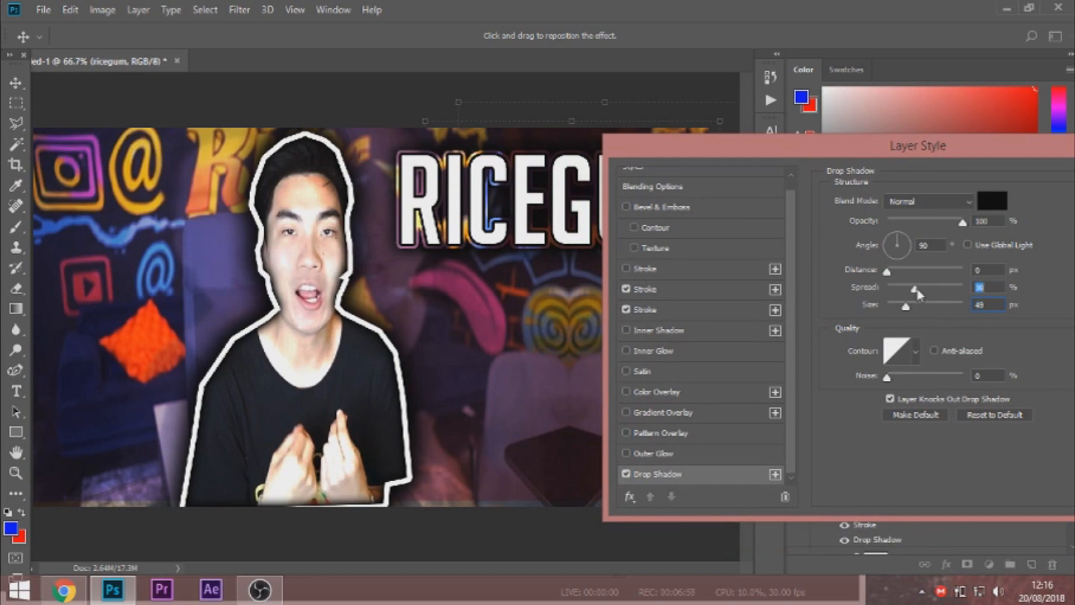
{"action": "left_click_drag", "start_coordinate": [875, 138], "coordinate": [522, 112]}
{"action": "left_click", "coordinate": [828, 187]}
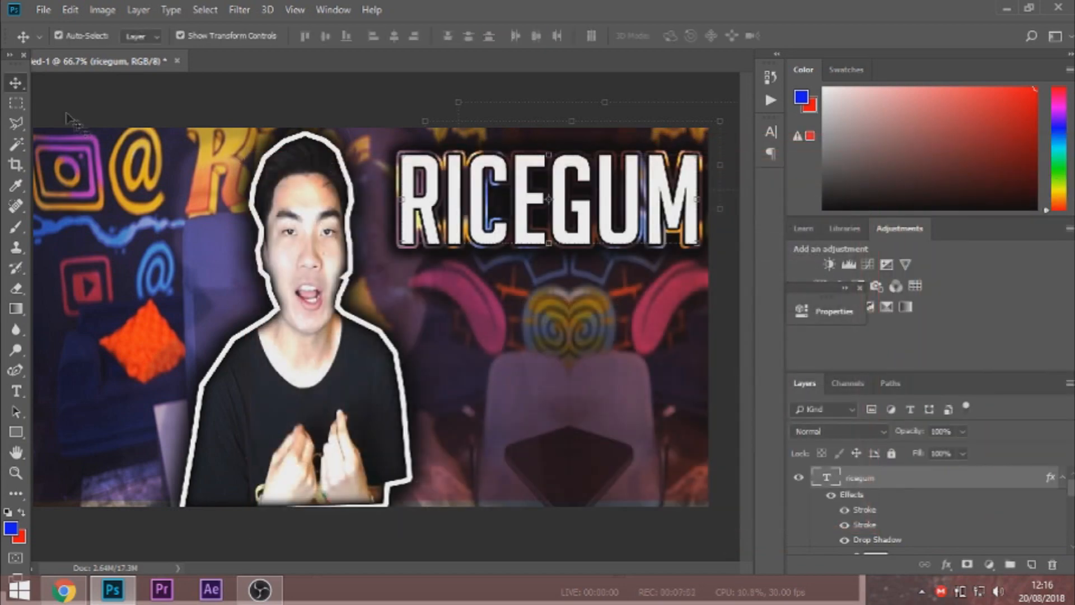
- Shift the title slightly down and left, and warp it with a horizontal Arc, a slight negative bend and +32% horizontal distortion
{"action": "left_click_drag", "start_coordinate": [542, 193], "coordinate": [523, 207]}
{"action": "key", "text": "t"}
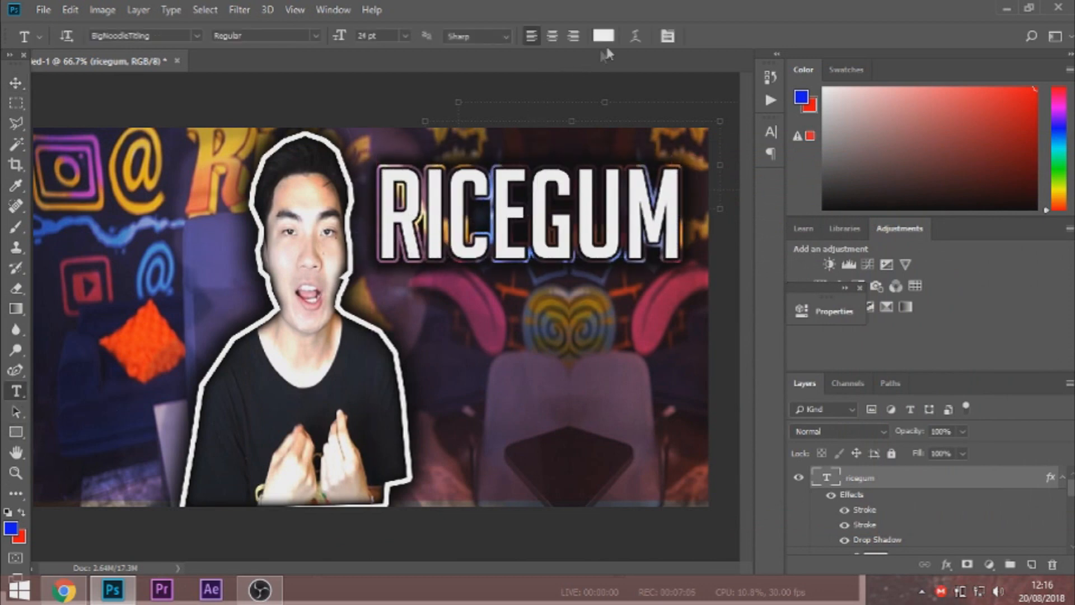
{"action": "left_click", "coordinate": [635, 36]}
{"action": "left_click", "coordinate": [929, 188]}
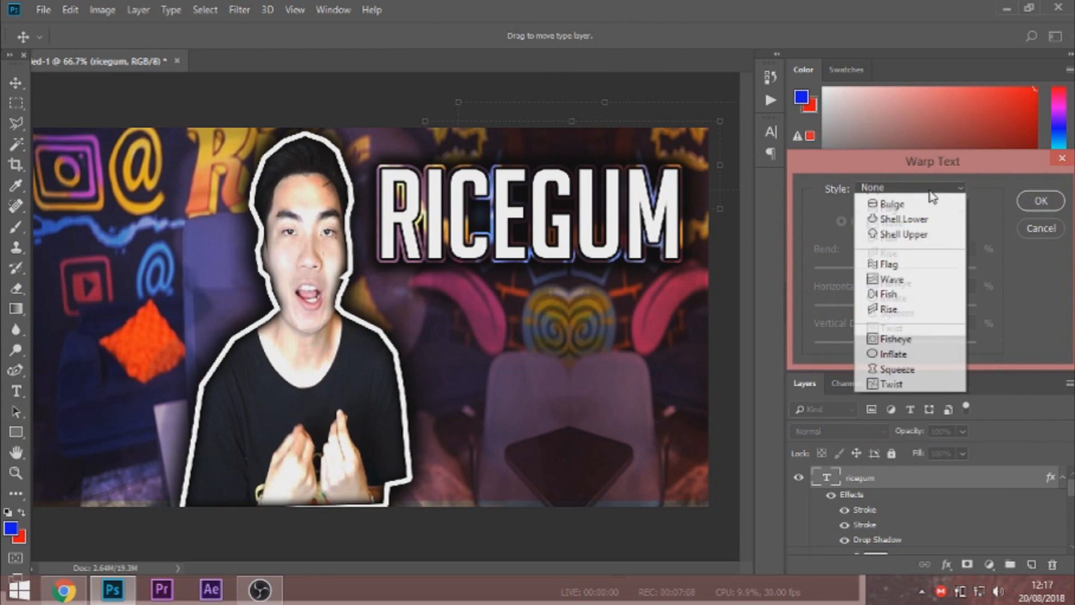
{"action": "left_click", "coordinate": [907, 229]}
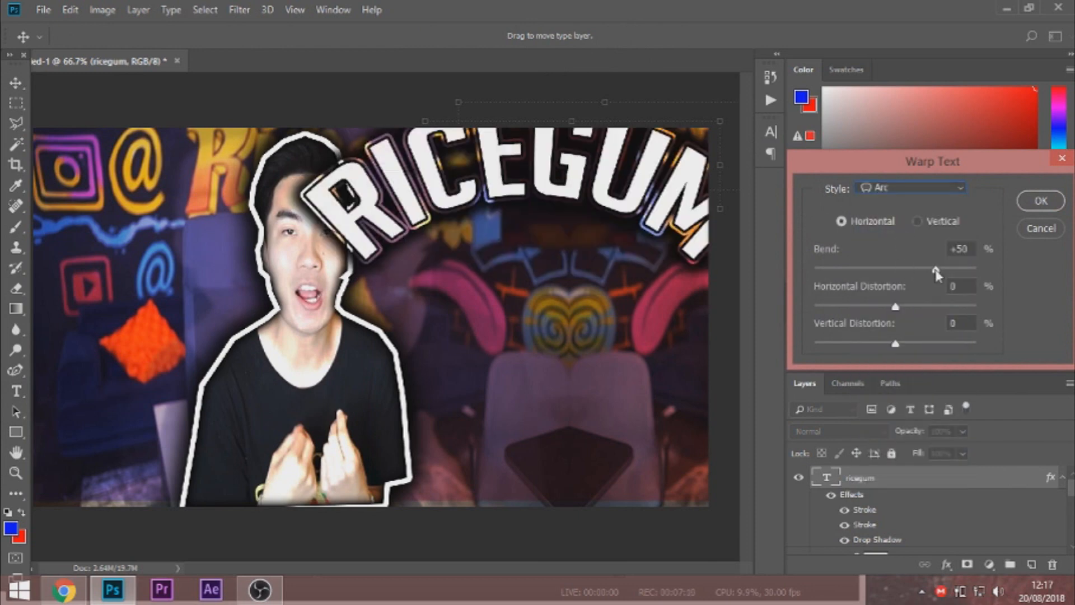
{"action": "left_click_drag", "start_coordinate": [904, 272], "coordinate": [918, 307]}
{"action": "left_click_drag", "start_coordinate": [905, 268], "coordinate": [891, 274]}
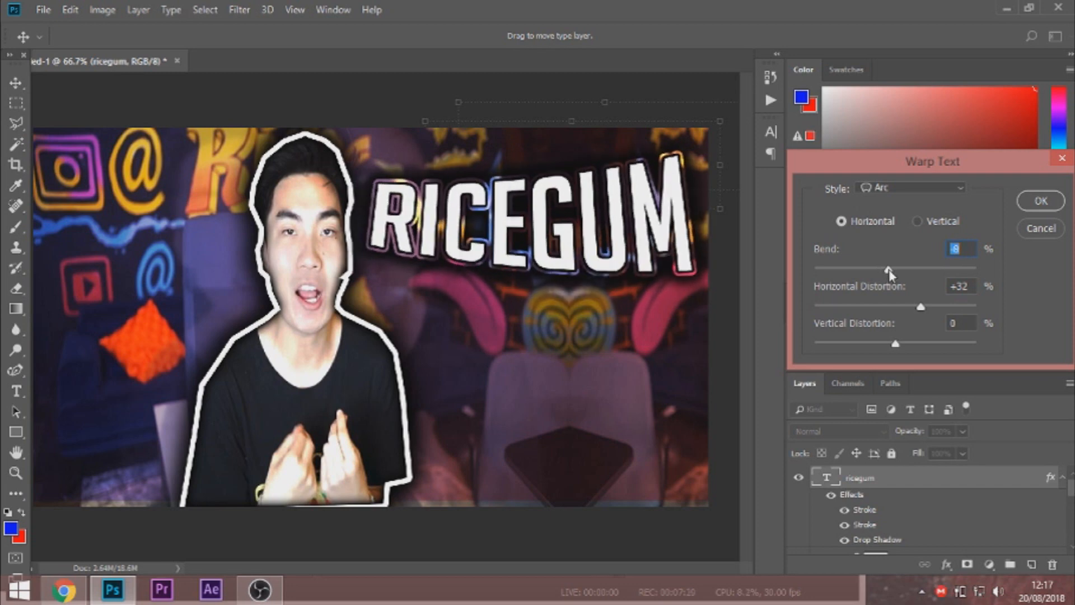
{"action": "left_click", "coordinate": [1039, 201]}
{"action": "key", "text": "v"}
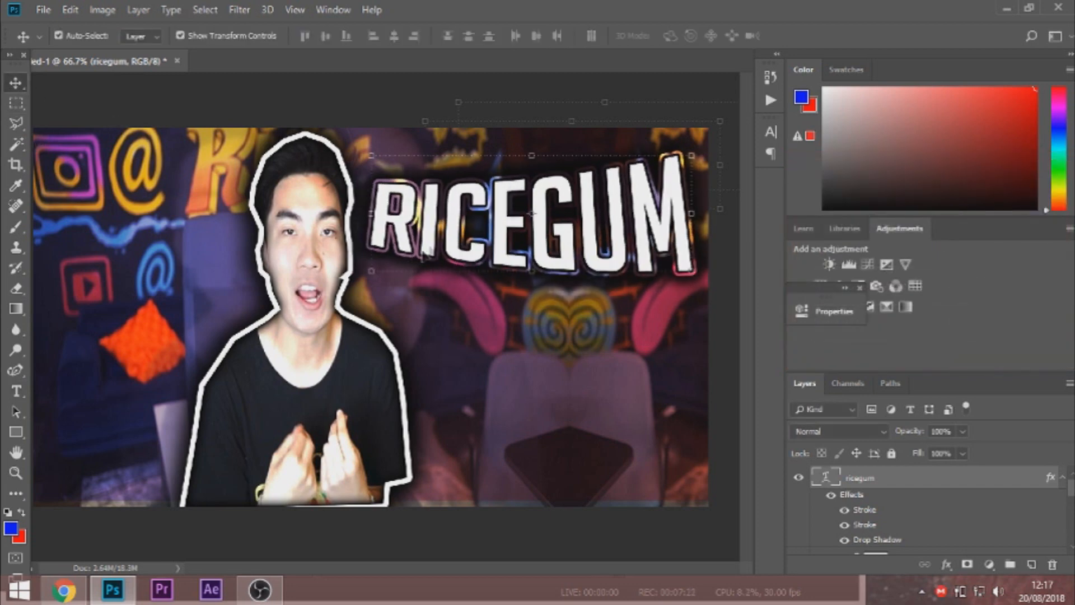
- Raise the RICEGUM title slightly and add a white THUMBNAIL text line, moved to just below the title
{"action": "left_click_drag", "start_coordinate": [459, 236], "coordinate": [449, 229]}
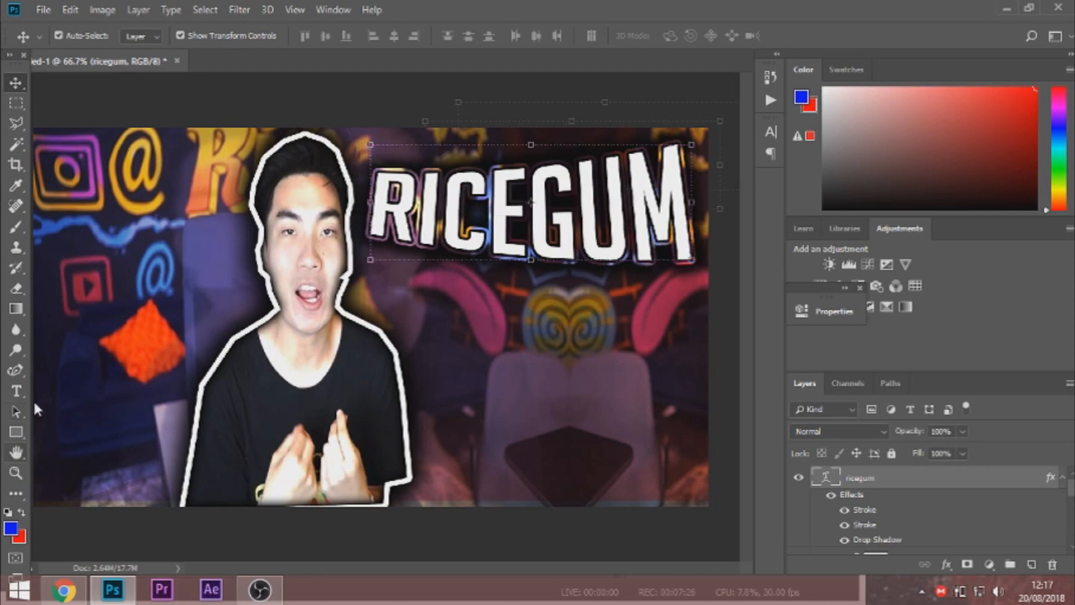
{"action": "left_click", "coordinate": [16, 390]}
{"action": "left_click", "coordinate": [358, 316]}
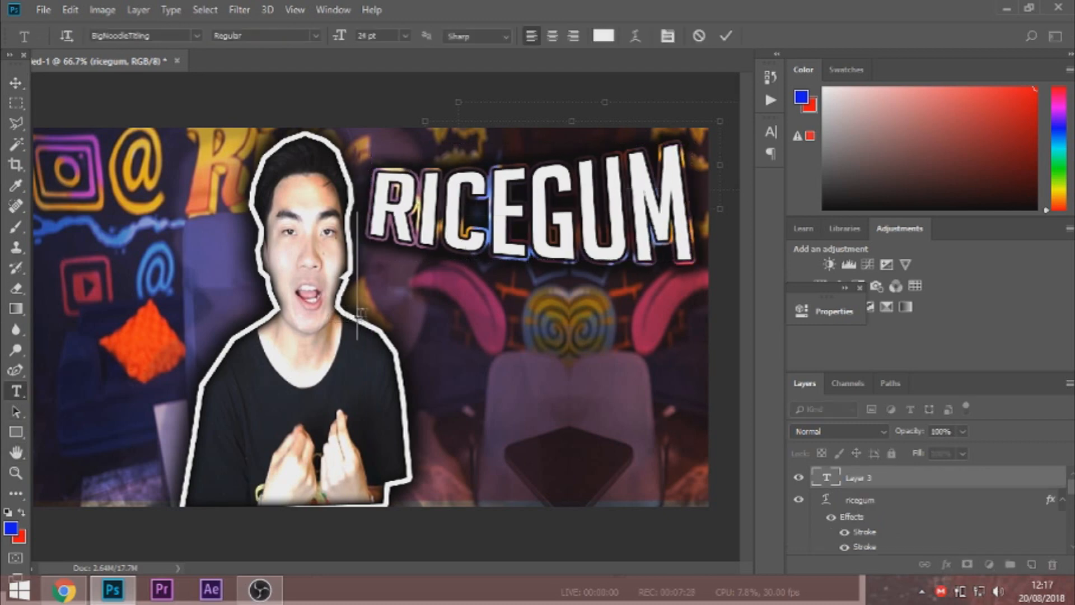
{"action": "type", "text": "THOMBNAI"}
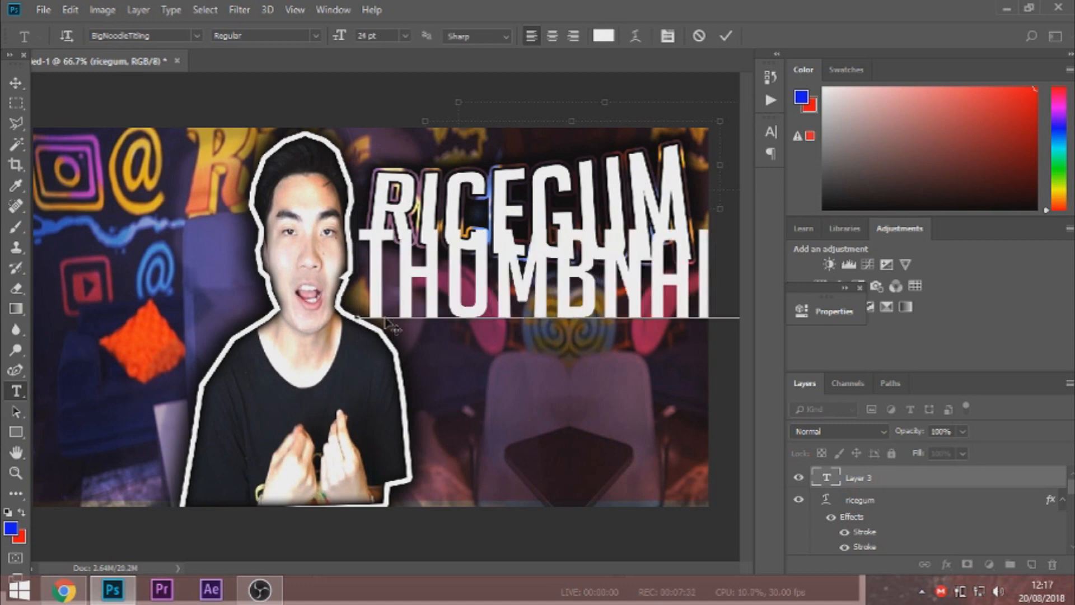
{"action": "left_click", "coordinate": [16, 84]}
{"action": "left_click_drag", "start_coordinate": [489, 265], "coordinate": [445, 314]}
- Reduce the THUMBNAIL text to 18 pt and reposition it centred beneath the RICEGUM title
{"action": "left_click", "coordinate": [16, 391]}
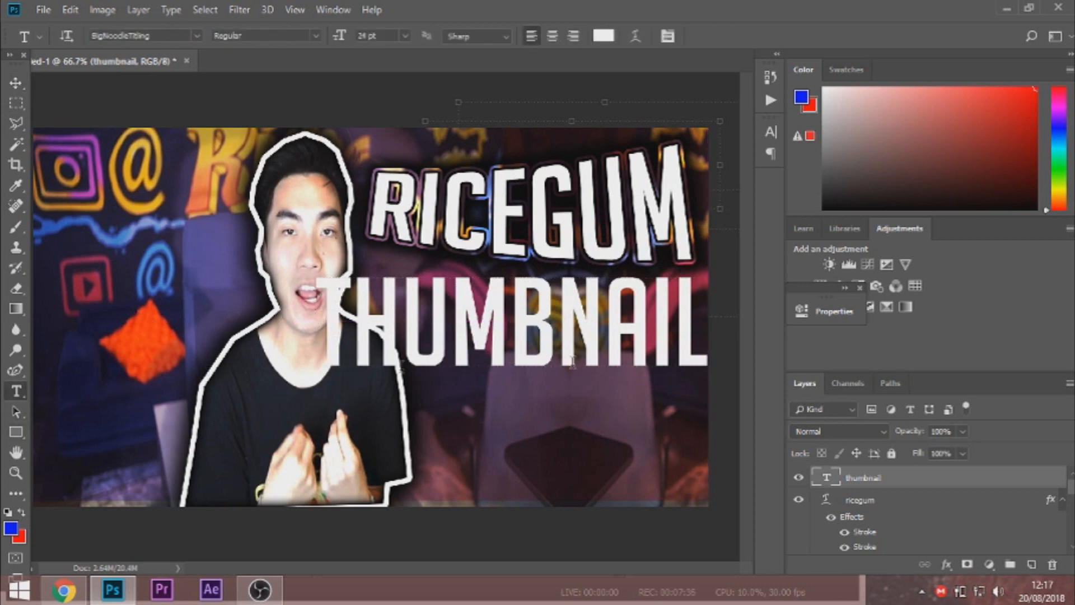
{"action": "left_click_drag", "start_coordinate": [707, 344], "coordinate": [240, 308]}
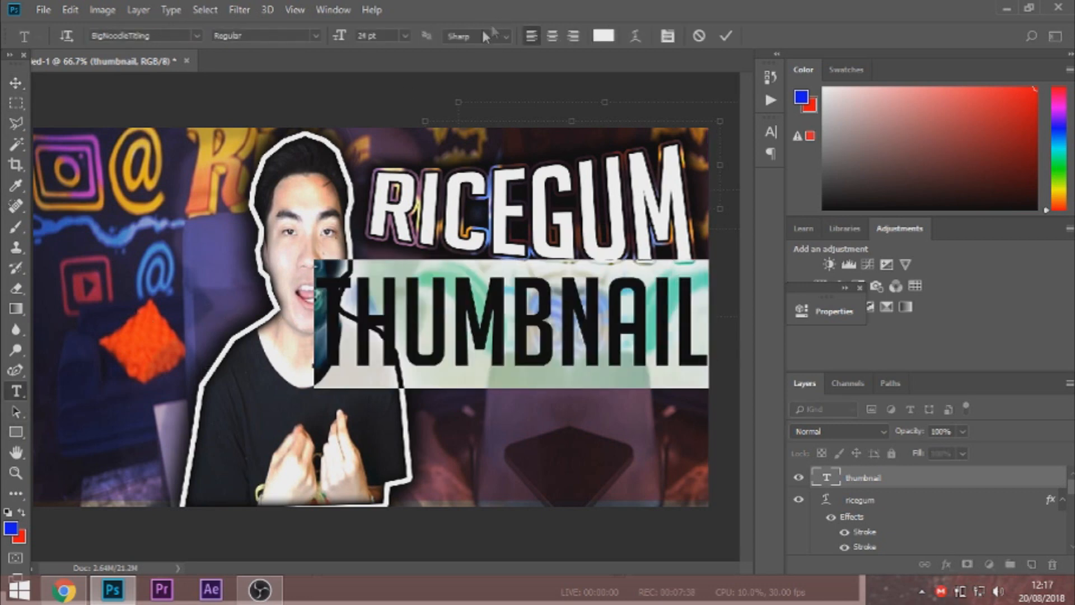
{"action": "left_click", "coordinate": [405, 35]}
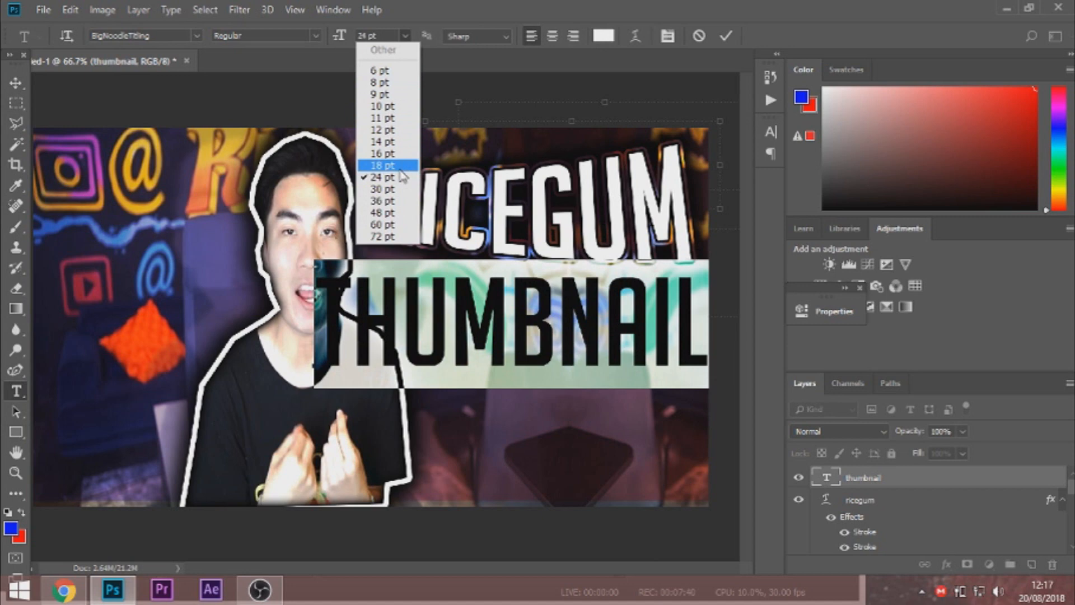
{"action": "left_click", "coordinate": [367, 164]}
{"action": "left_click", "coordinate": [15, 83]}
{"action": "left_click_drag", "start_coordinate": [456, 348], "coordinate": [525, 339]}
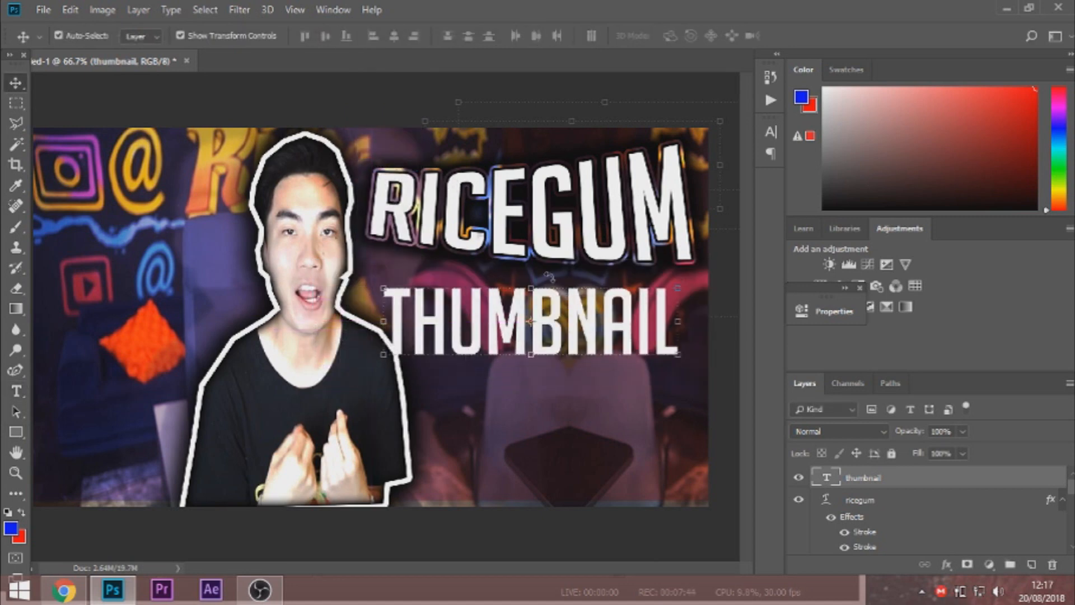
- Enable the two lower Stroke effects and the Drop Shadow on the THUMBNAIL text, keeping their existing settings, and apply the layer style
{"action": "double_click", "coordinate": [980, 480]}
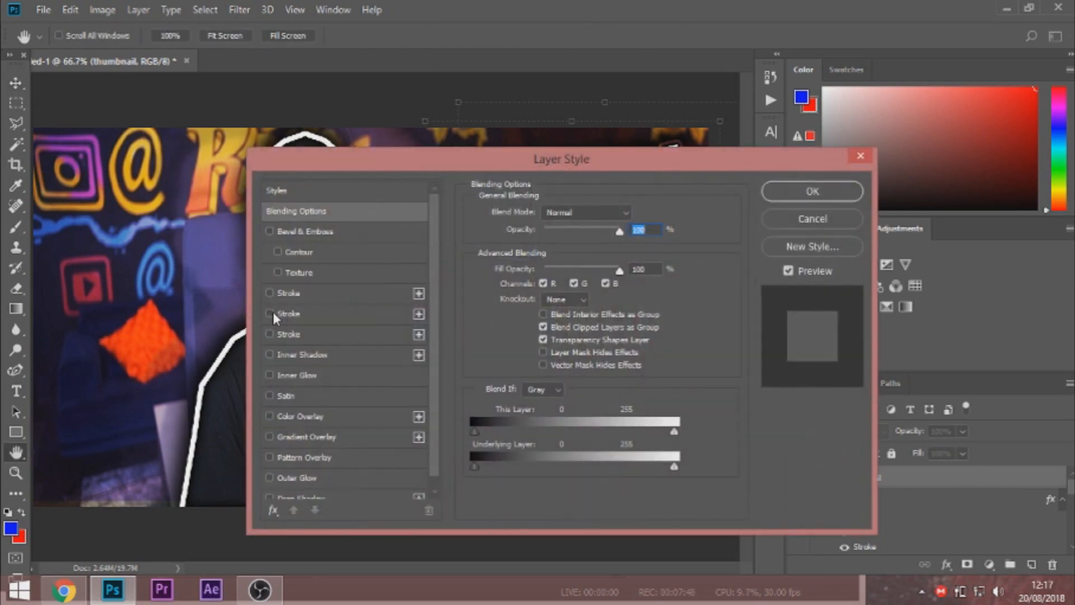
{"action": "left_click", "coordinate": [270, 314]}
{"action": "left_click", "coordinate": [269, 335]}
{"action": "mouse_move", "coordinate": [478, 159]}
{"action": "left_mouse_down"}
{"action": "mouse_move", "coordinate": [1053, 187]}
{"action": "mouse_move", "coordinate": [950, 119]}
{"action": "left_mouse_up"}
{"action": "scroll", "coordinate": [752, 442], "scroll_direction": "down", "scroll_amount": 1}
{"action": "left_click", "coordinate": [740, 447]}
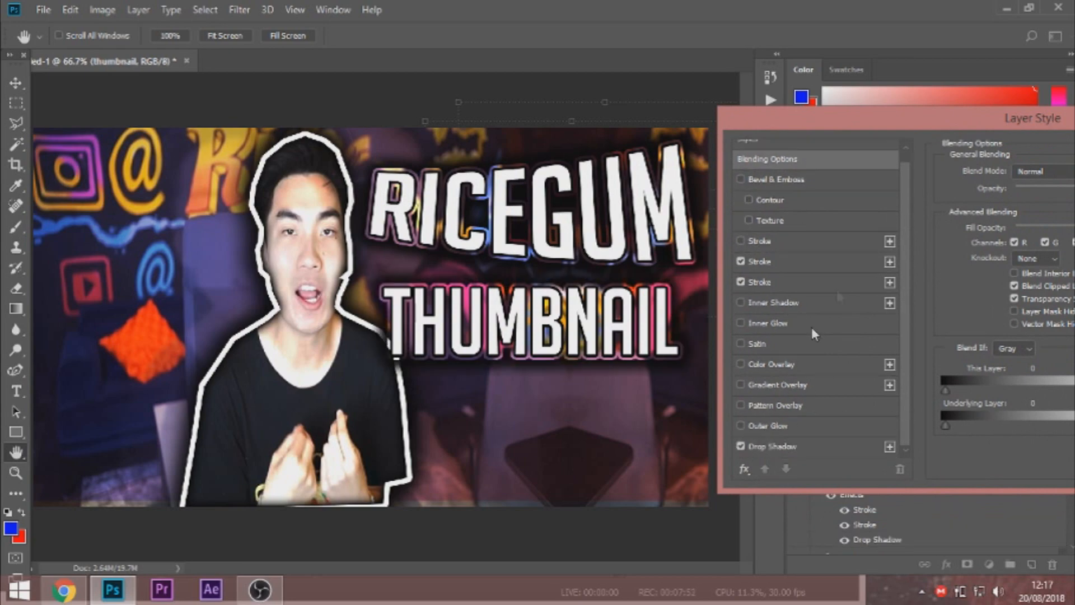
{"action": "left_click_drag", "start_coordinate": [871, 125], "coordinate": [464, 150]}
{"action": "left_click", "coordinate": [888, 187]}
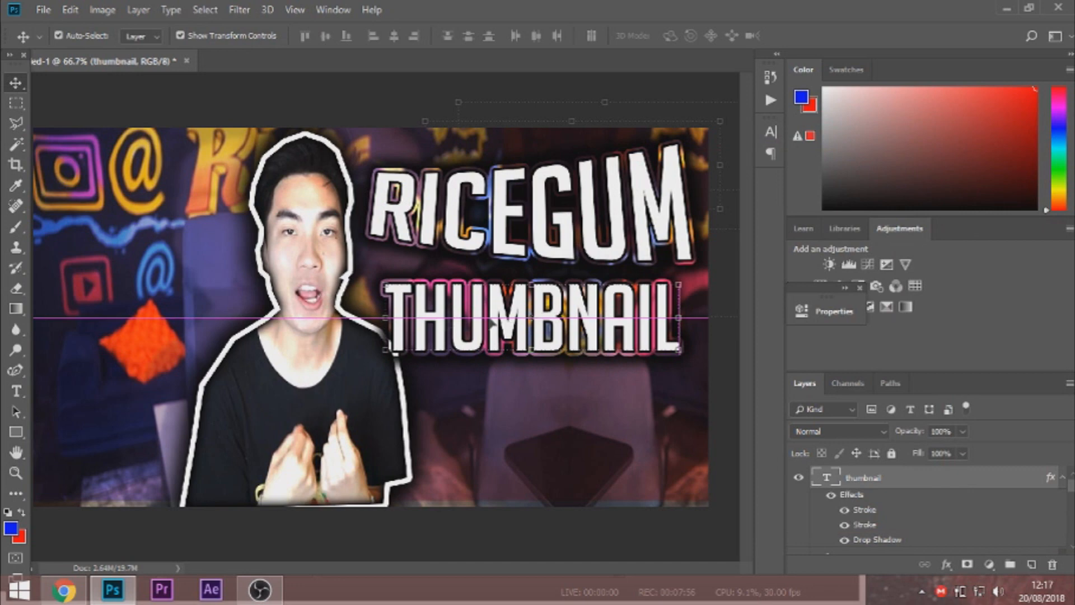
- Warp the THUMBNAIL text with a horizontal Arc, -5% bend and +25% horizontal distortion
{"action": "left_click", "coordinate": [16, 391]}
{"action": "left_click", "coordinate": [664, 314]}
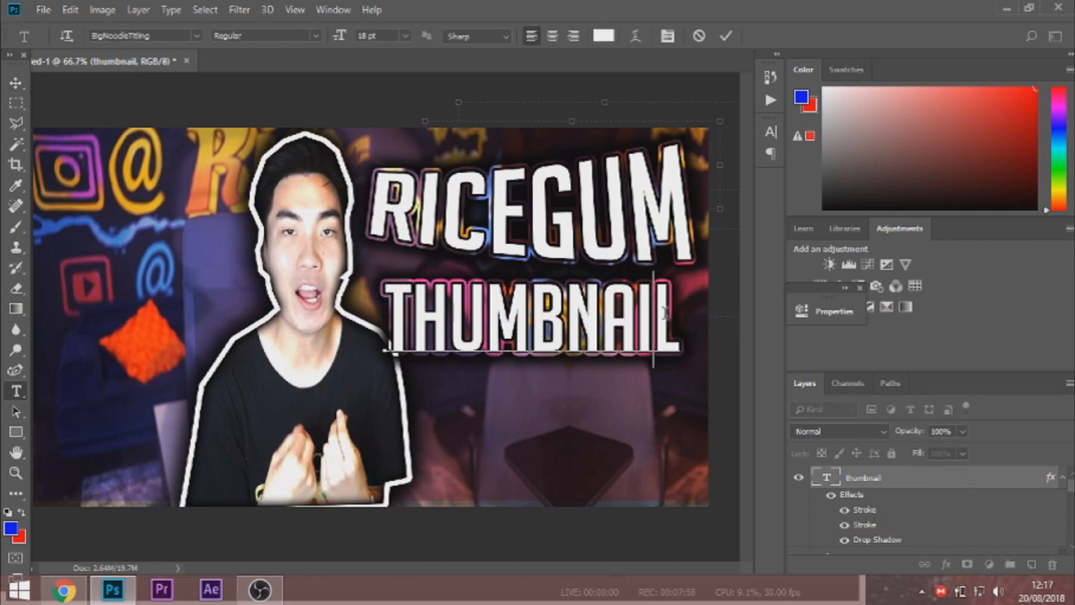
{"action": "left_click", "coordinate": [636, 34]}
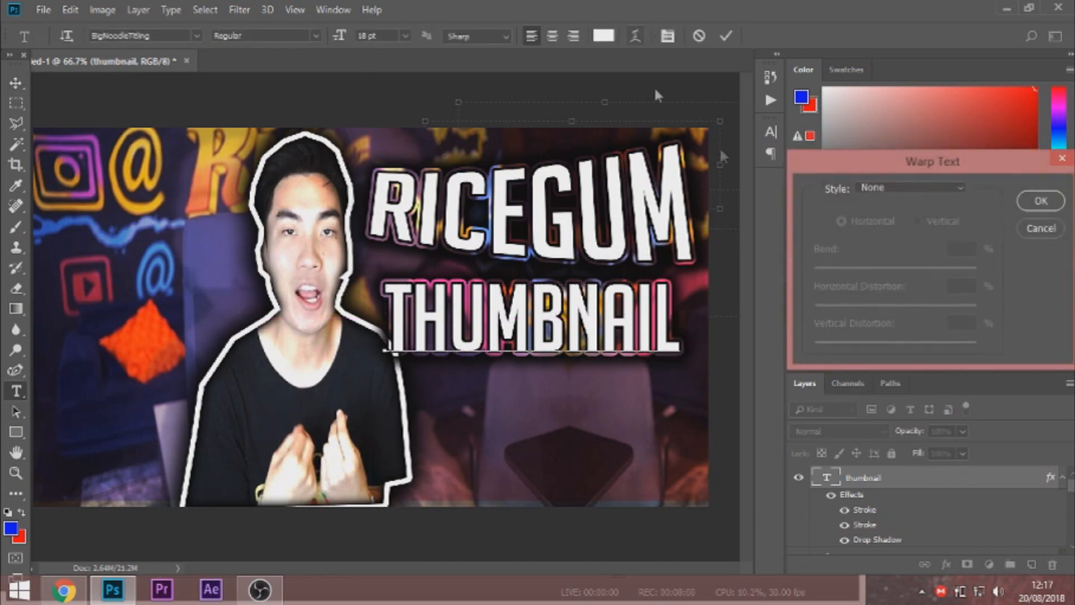
{"action": "left_click", "coordinate": [912, 189]}
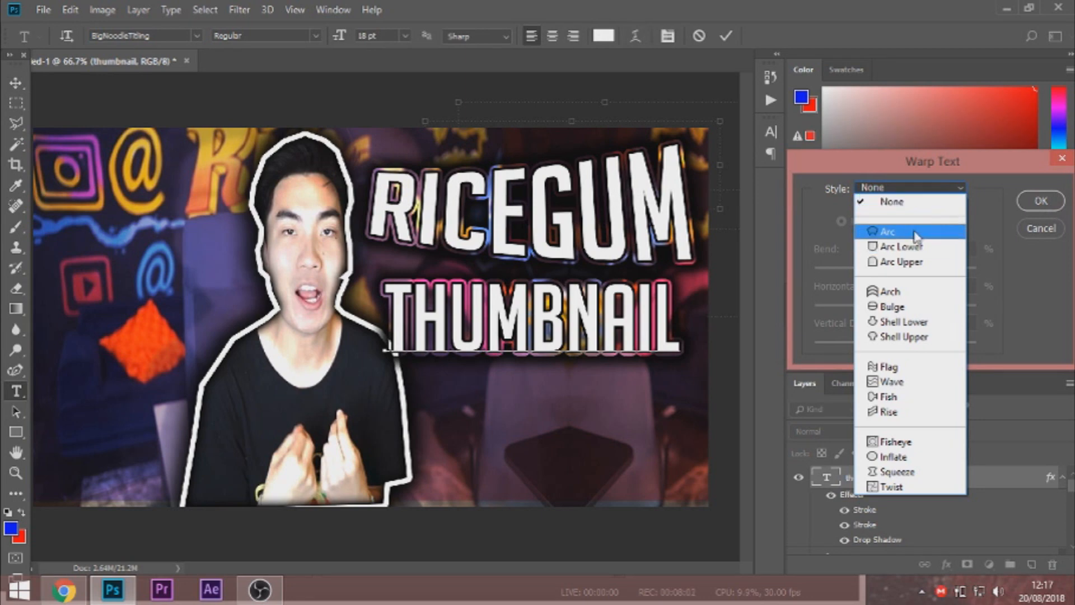
{"action": "left_click", "coordinate": [912, 231]}
{"action": "left_click_drag", "start_coordinate": [936, 269], "coordinate": [915, 310]}
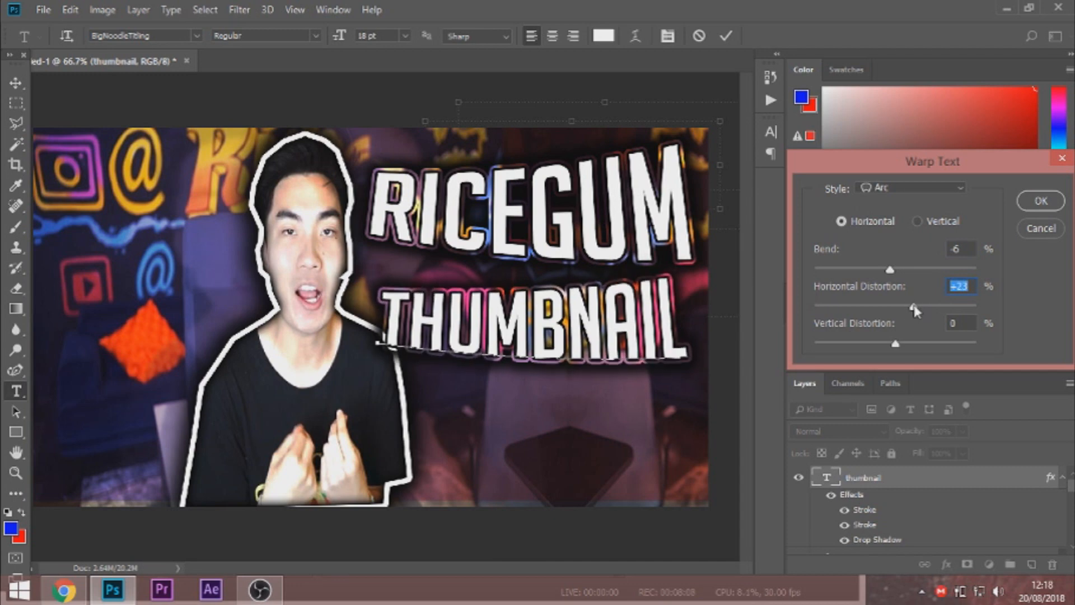
{"action": "left_click_drag", "start_coordinate": [888, 269], "coordinate": [915, 306]}
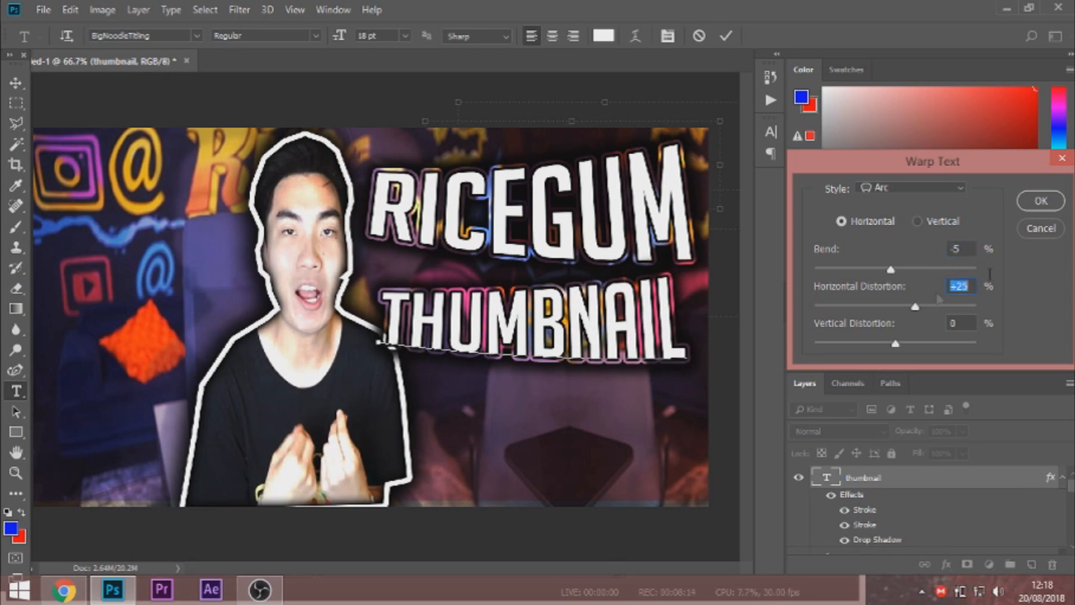
{"action": "left_click", "coordinate": [1041, 201]}
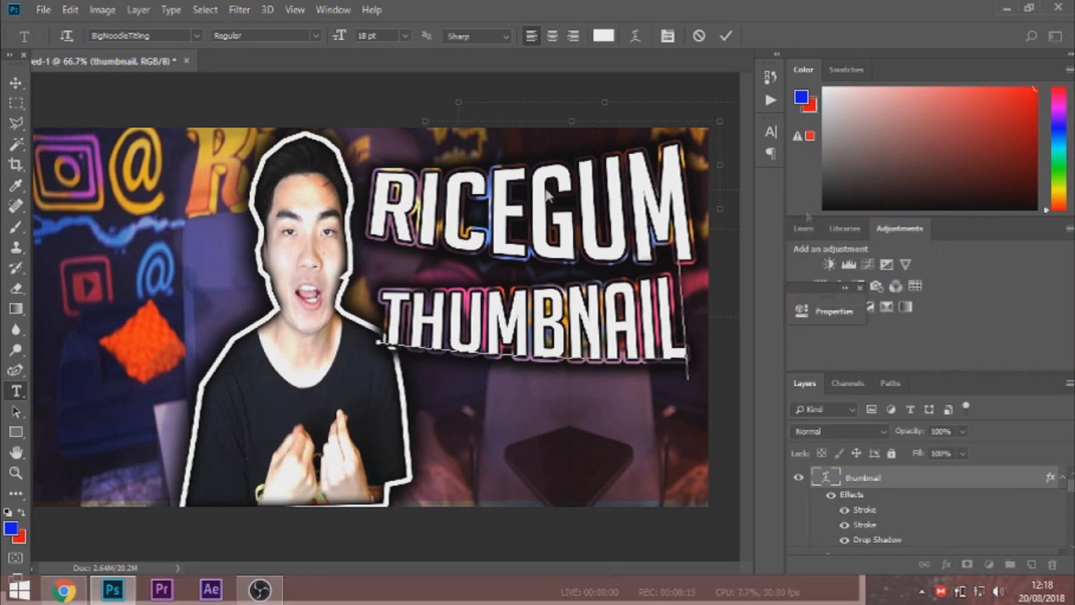
- Rotate the THUMBNAIL text about 5 degrees clockwise, move it up close under RICEGUM, and deselect it
{"action": "left_click", "coordinate": [23, 81]}
{"action": "key", "text": "ctrl+t"}
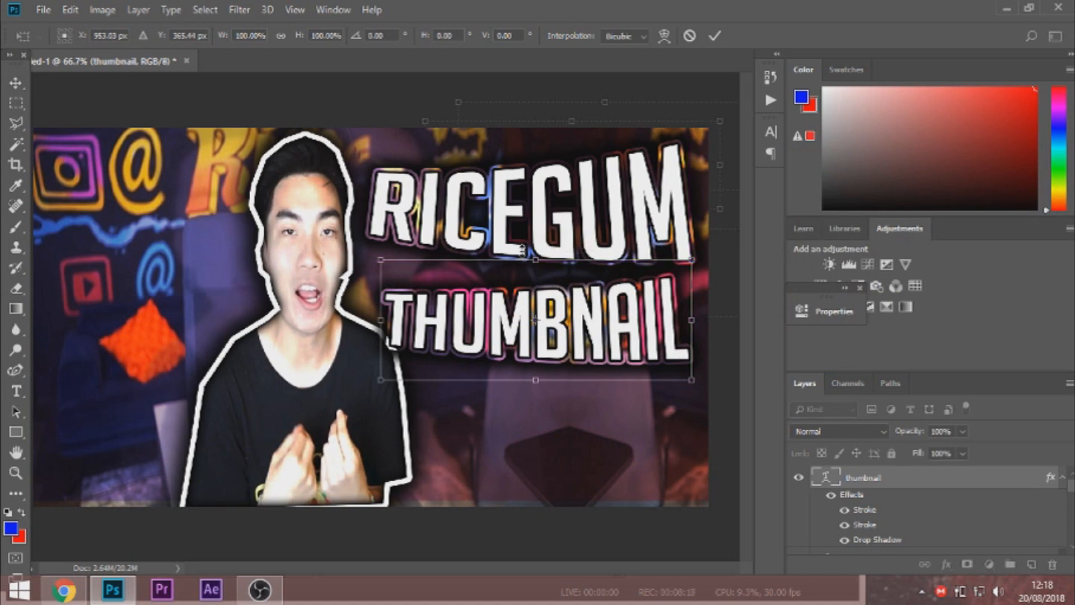
{"action": "left_click_drag", "start_coordinate": [561, 231], "coordinate": [566, 230]}
{"action": "left_click_drag", "start_coordinate": [550, 311], "coordinate": [547, 294]}
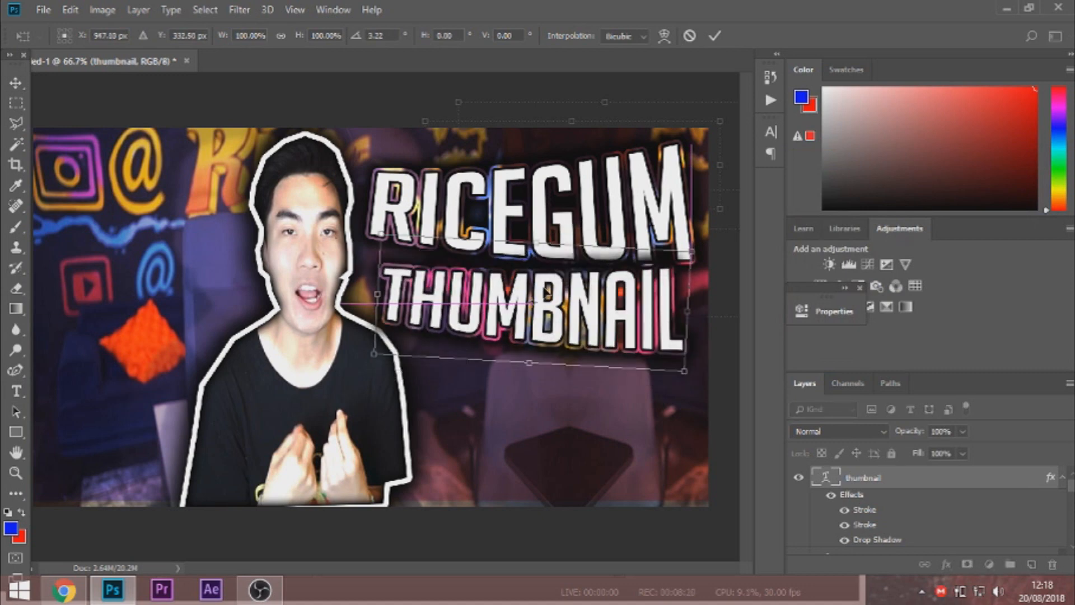
{"action": "left_click_drag", "start_coordinate": [528, 229], "coordinate": [566, 211]}
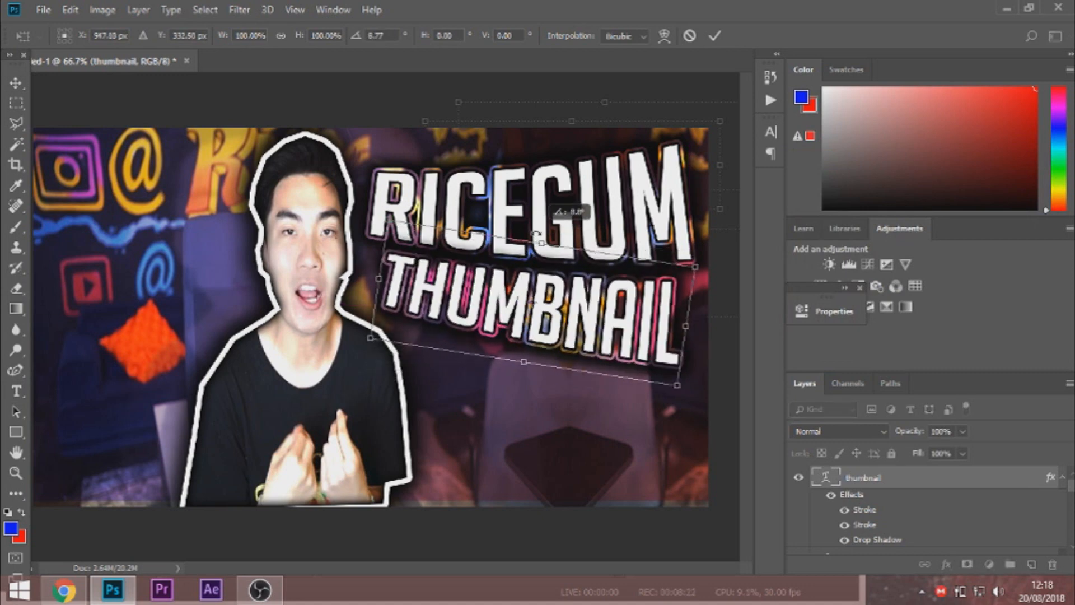
{"action": "left_click_drag", "start_coordinate": [556, 331], "coordinate": [555, 324]}
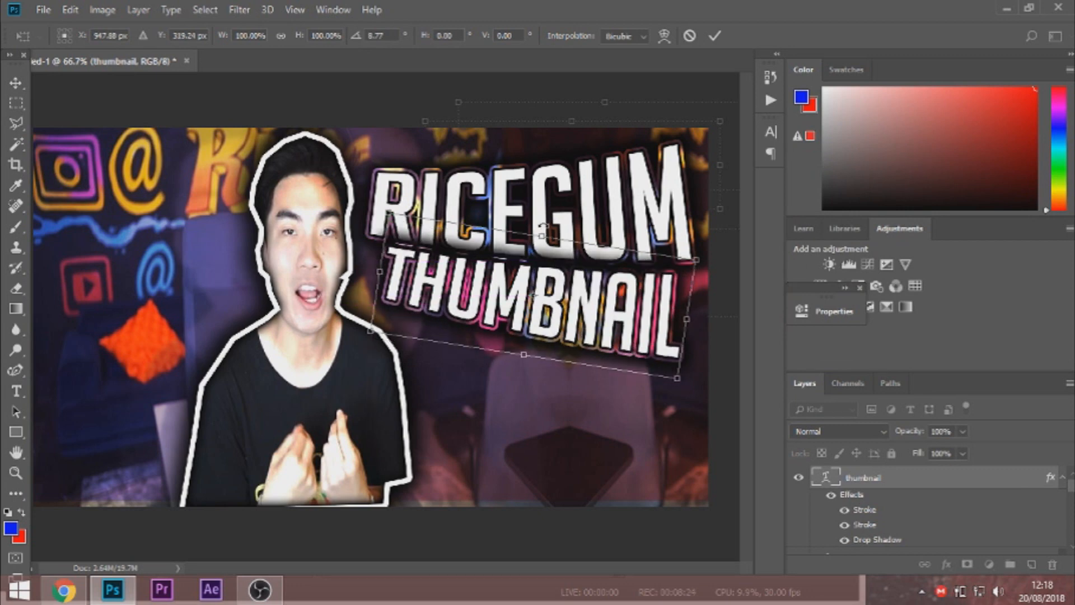
{"action": "left_click_drag", "start_coordinate": [543, 226], "coordinate": [538, 225]}
{"action": "left_click_drag", "start_coordinate": [547, 287], "coordinate": [546, 294]}
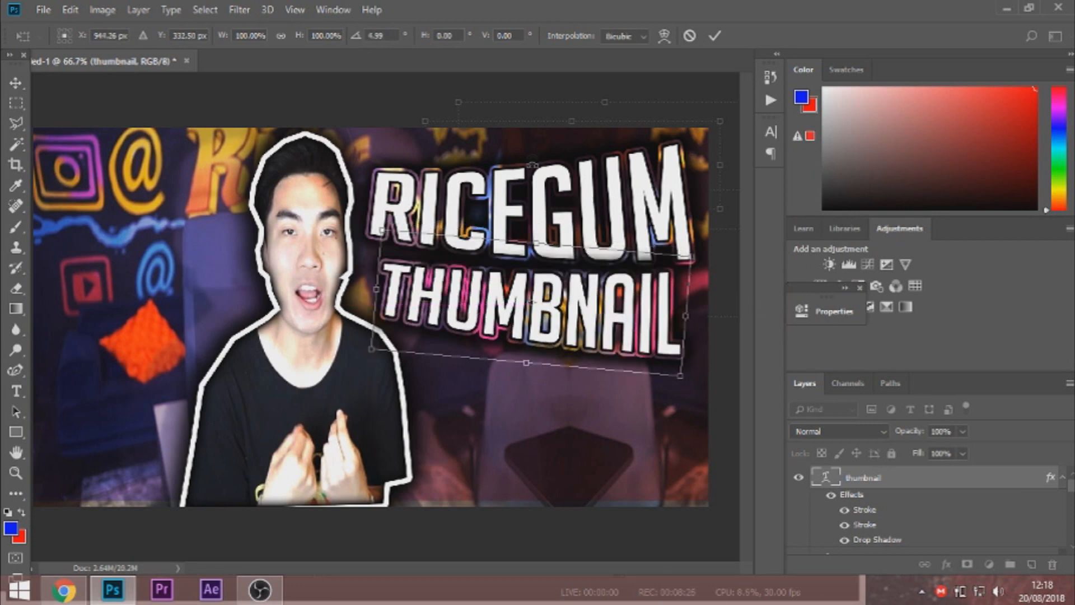
{"action": "key", "text": "Return"}
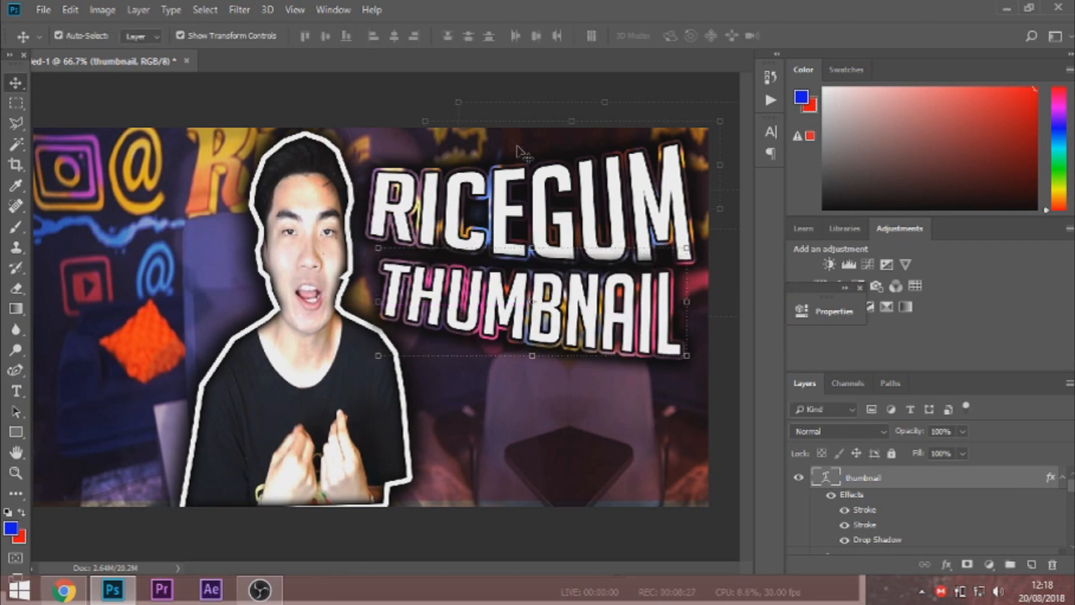
{"action": "left_click", "coordinate": [402, 95]}
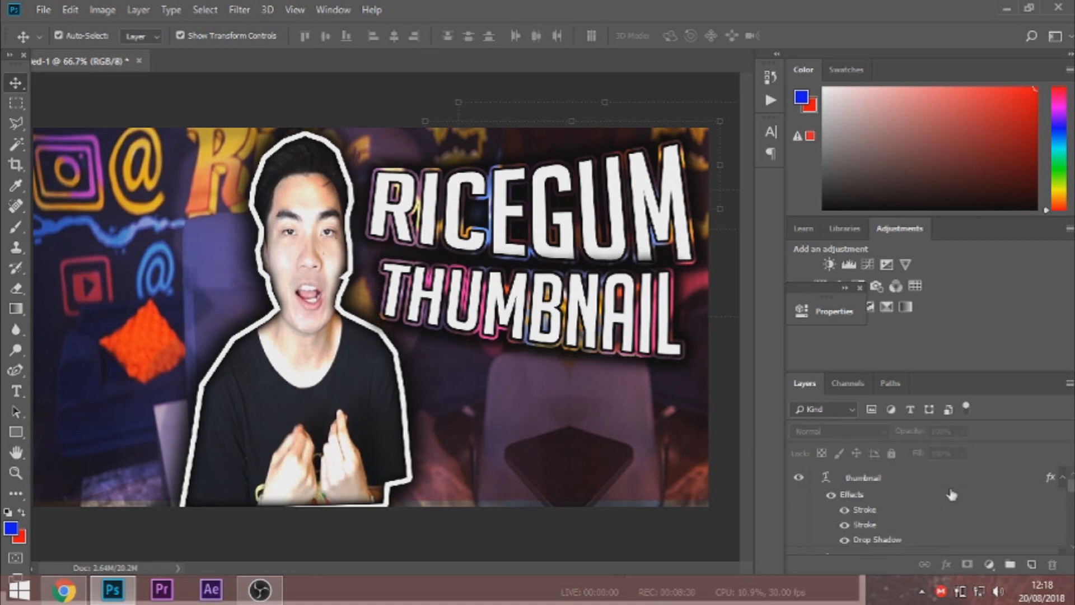
- Create a new layer above the texts and fill a thin full-width strip along the canvas's bottom edge with the blue foreground colour
{"action": "left_click", "coordinate": [949, 490]}
{"action": "left_click", "coordinate": [1032, 565]}
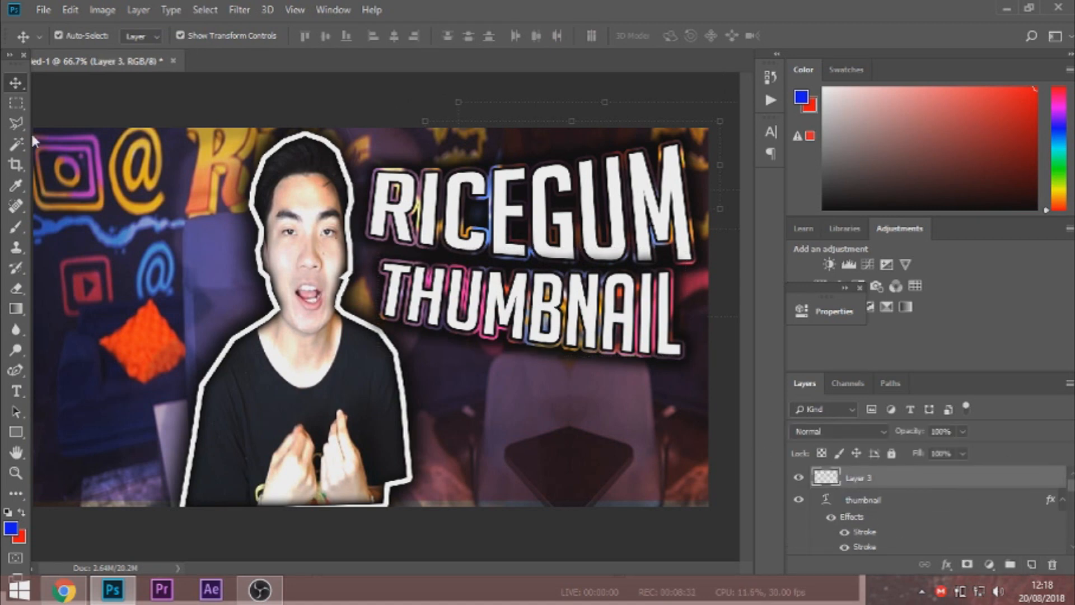
{"action": "left_click", "coordinate": [20, 104]}
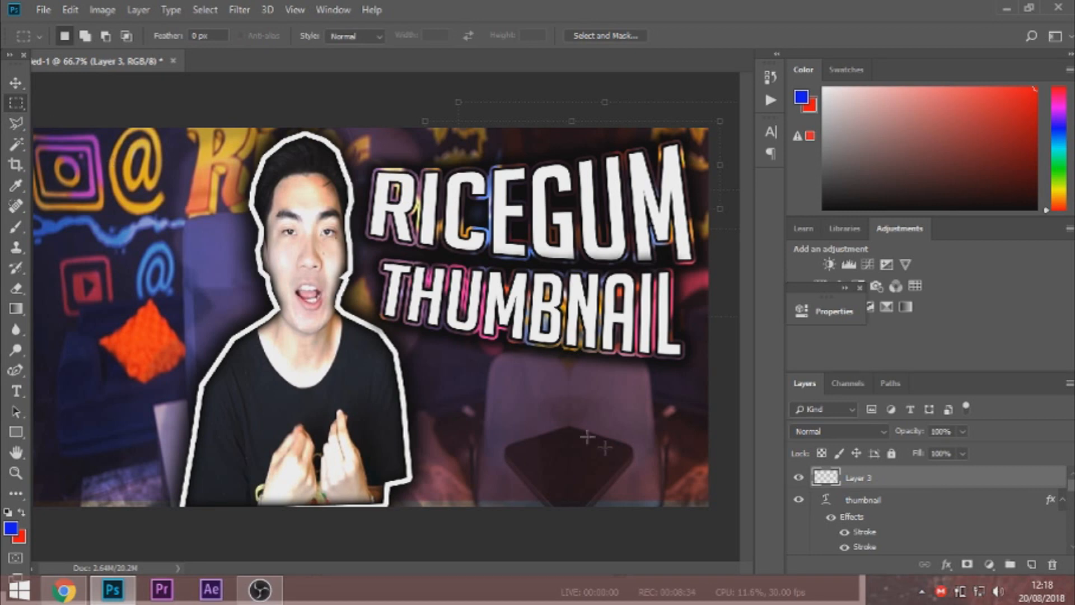
{"action": "left_click_drag", "start_coordinate": [717, 498], "coordinate": [28, 527]}
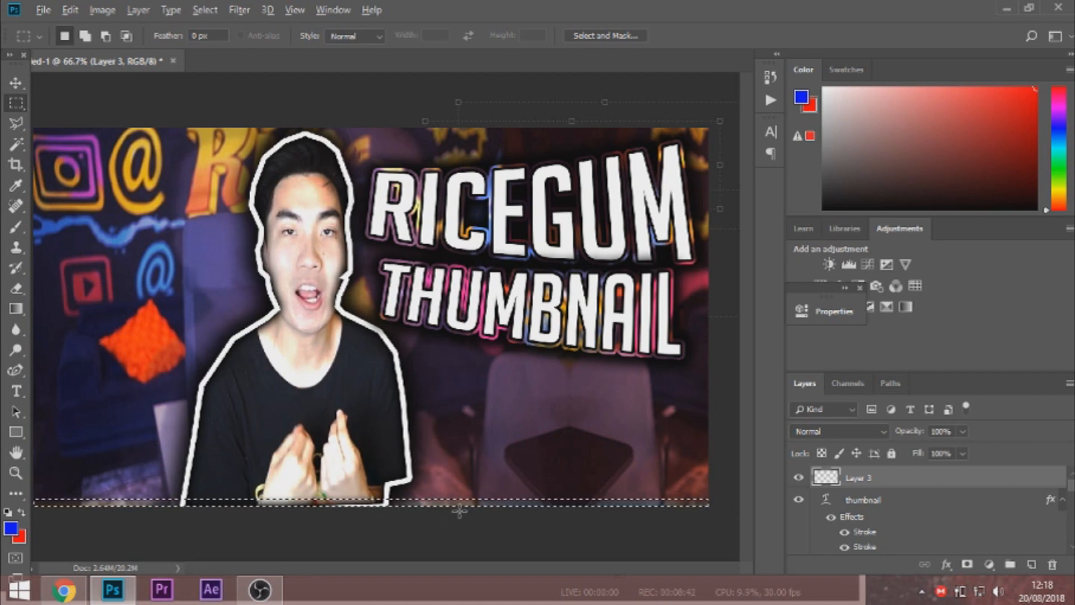
{"action": "key", "text": "alt+BackSpace"}
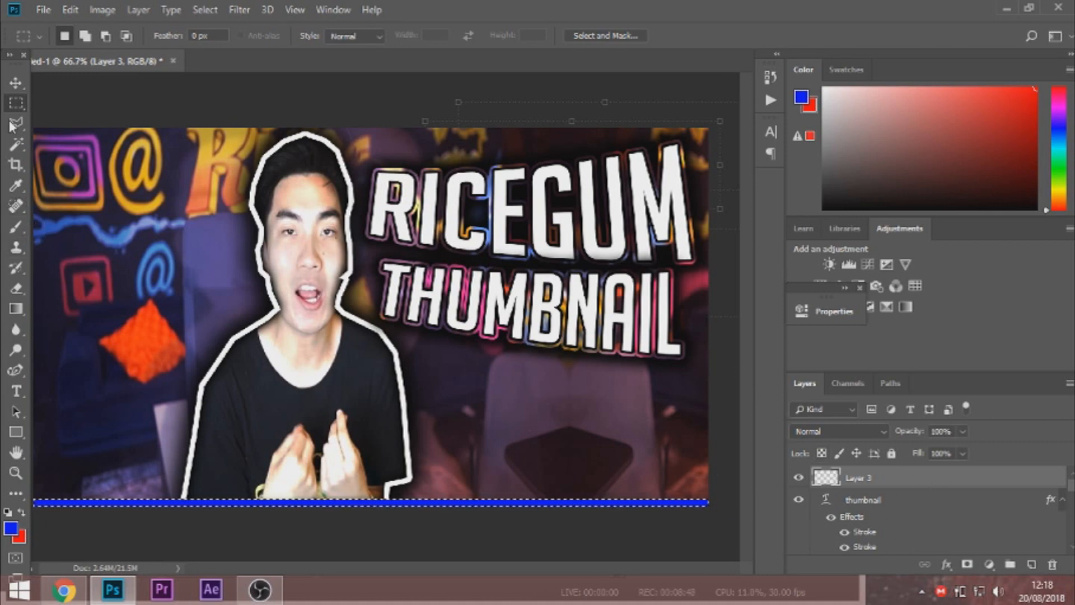
- Duplicate the blue strip and place the copy along the canvas's top edge
{"action": "left_click", "coordinate": [16, 83]}
{"action": "key", "text": "ctrl+j"}
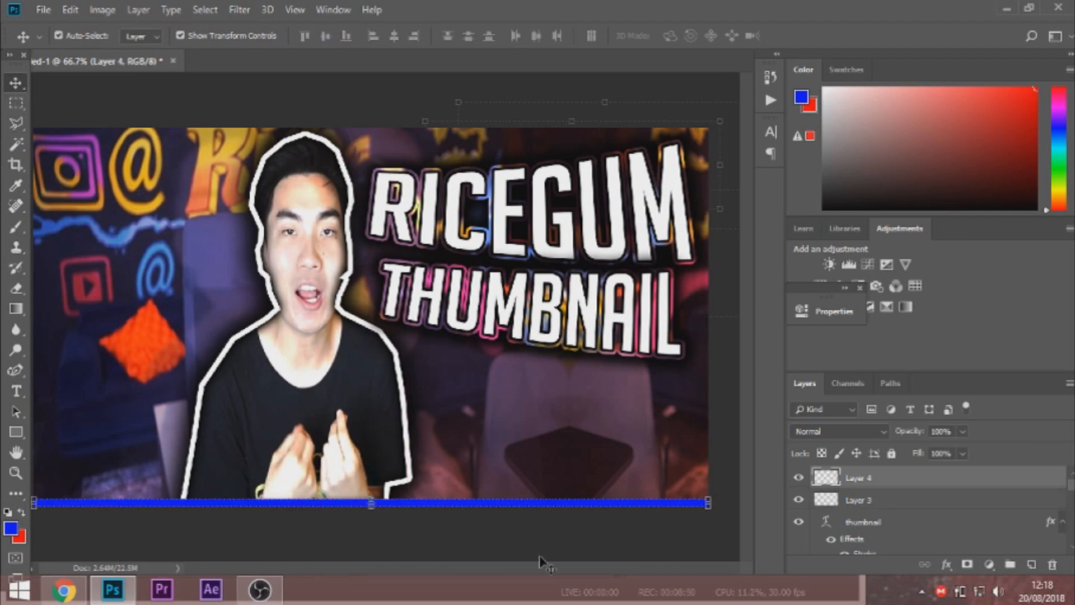
{"action": "left_click_drag", "start_coordinate": [526, 507], "coordinate": [525, 133]}
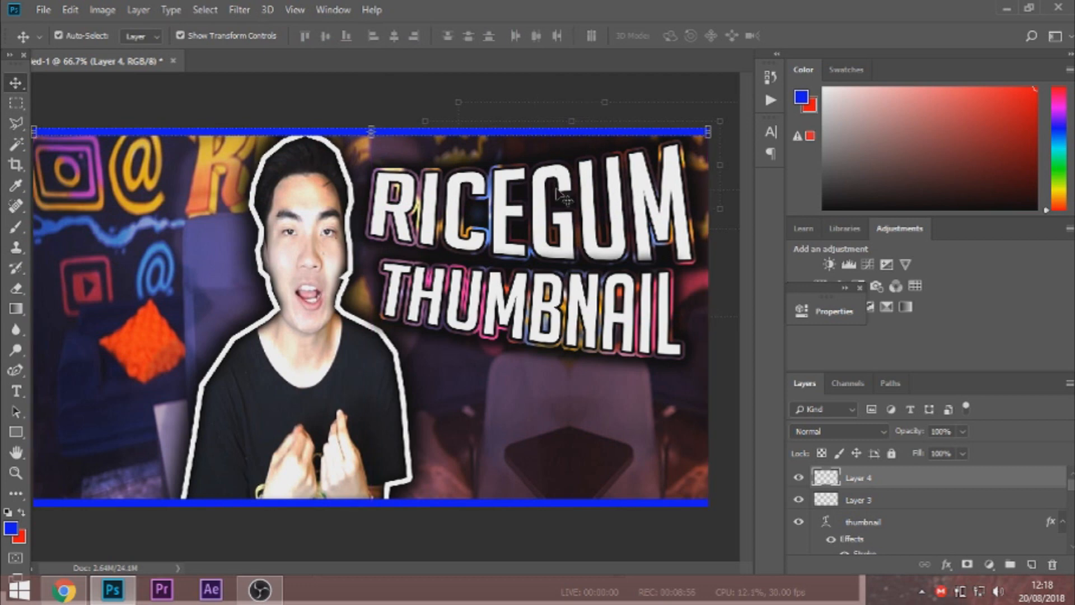
- Duplicate the top strip, rotate the copy 90° clockwise onto the canvas's left edge, and place a duplicate of it along the right edge
{"action": "key", "text": "ctrl+j"}
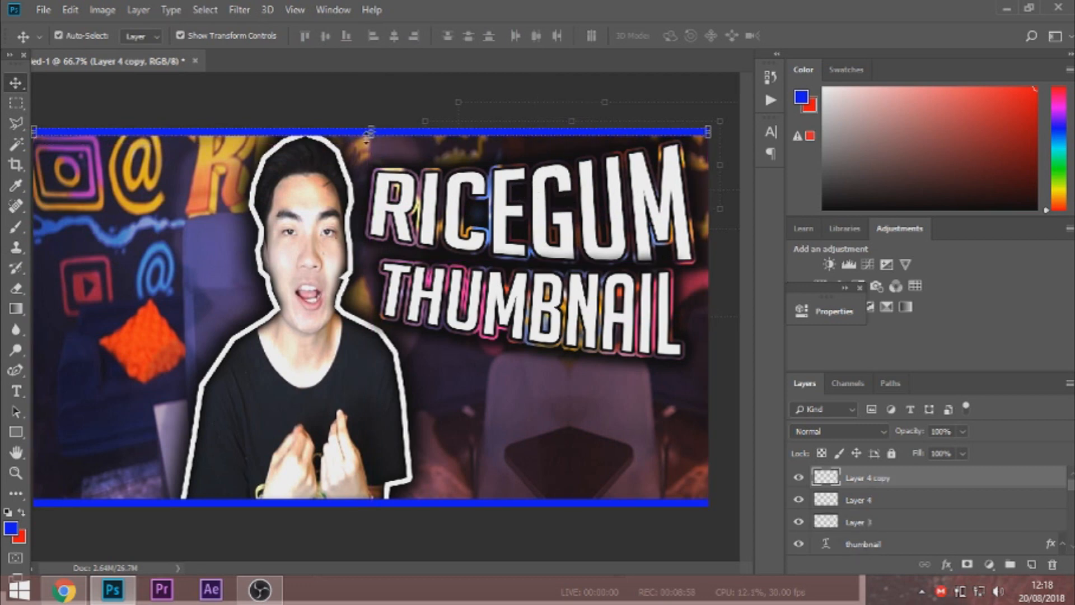
{"action": "left_click_drag", "start_coordinate": [367, 134], "coordinate": [370, 307]}
{"action": "left_click", "coordinate": [70, 10]}
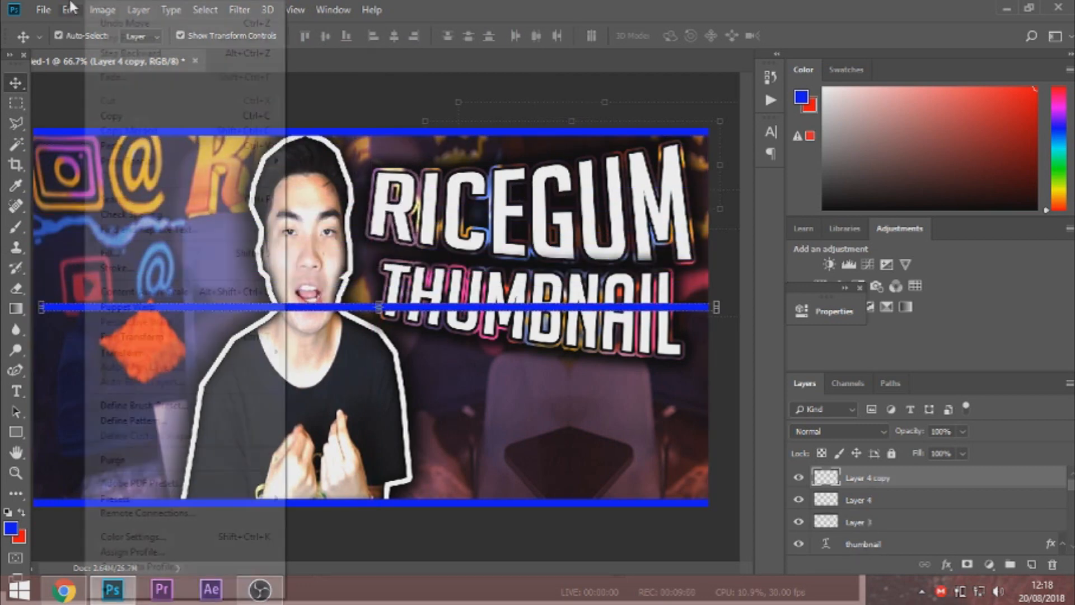
{"action": "mouse_move", "coordinate": [150, 352]}
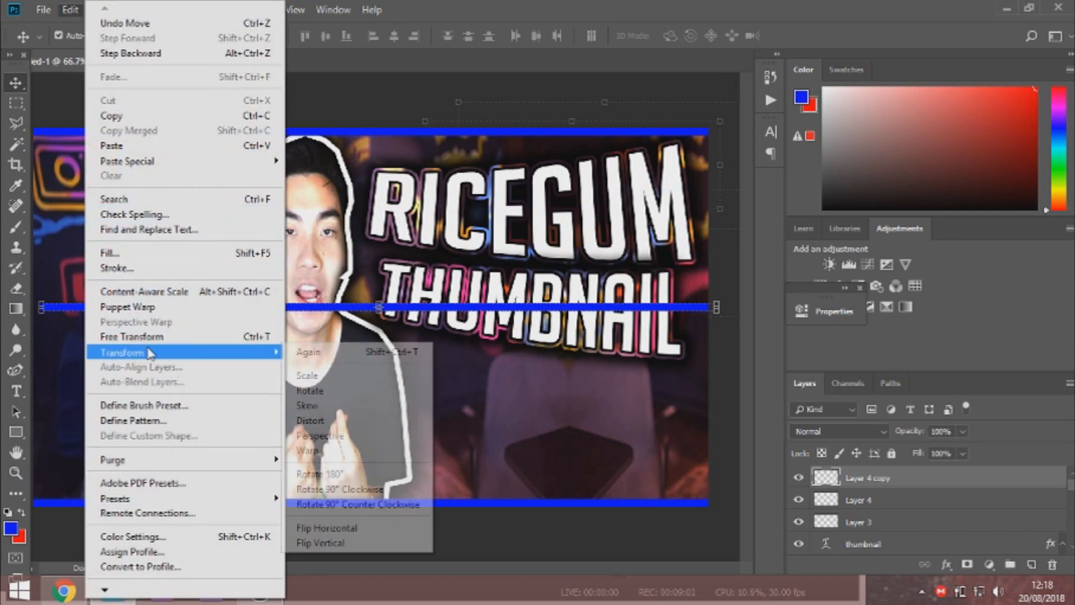
{"action": "left_click", "coordinate": [373, 489]}
{"action": "left_click_drag", "start_coordinate": [378, 269], "coordinate": [37, 257]}
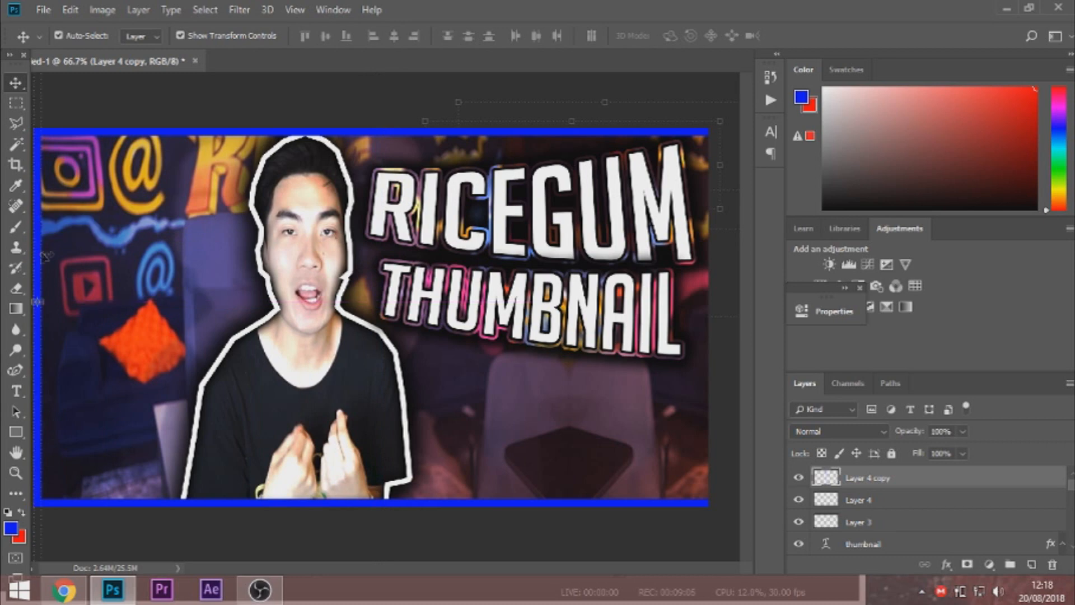
{"action": "key", "text": "ctrl+j"}
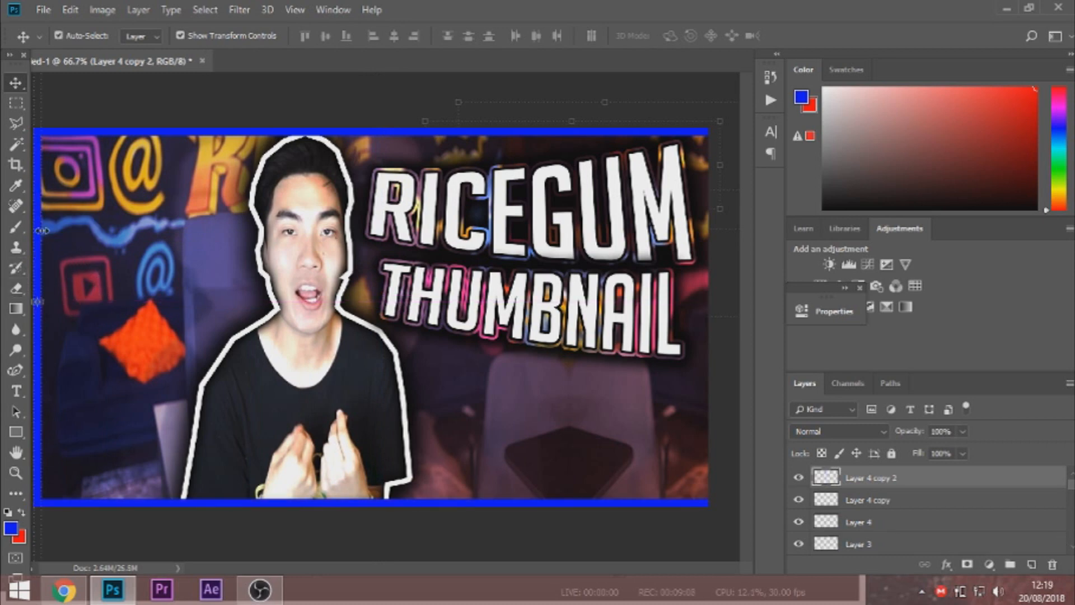
{"action": "left_click_drag", "start_coordinate": [50, 234], "coordinate": [706, 229]}
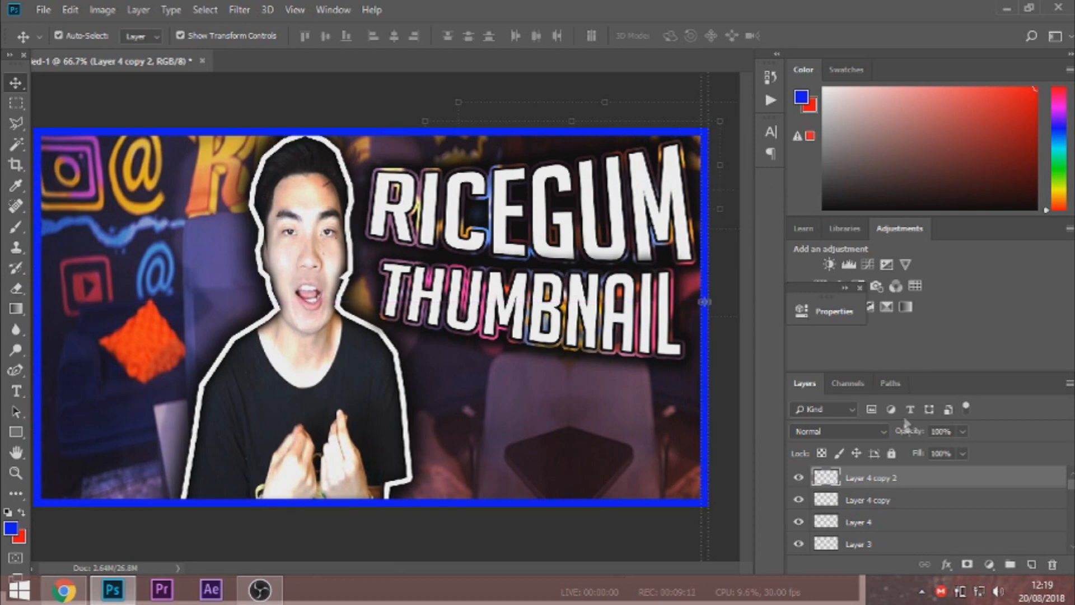
- Select all four blue border strip layers together and convert them into a single smart object
{"action": "left_click", "coordinate": [883, 546], "text": "shift"}
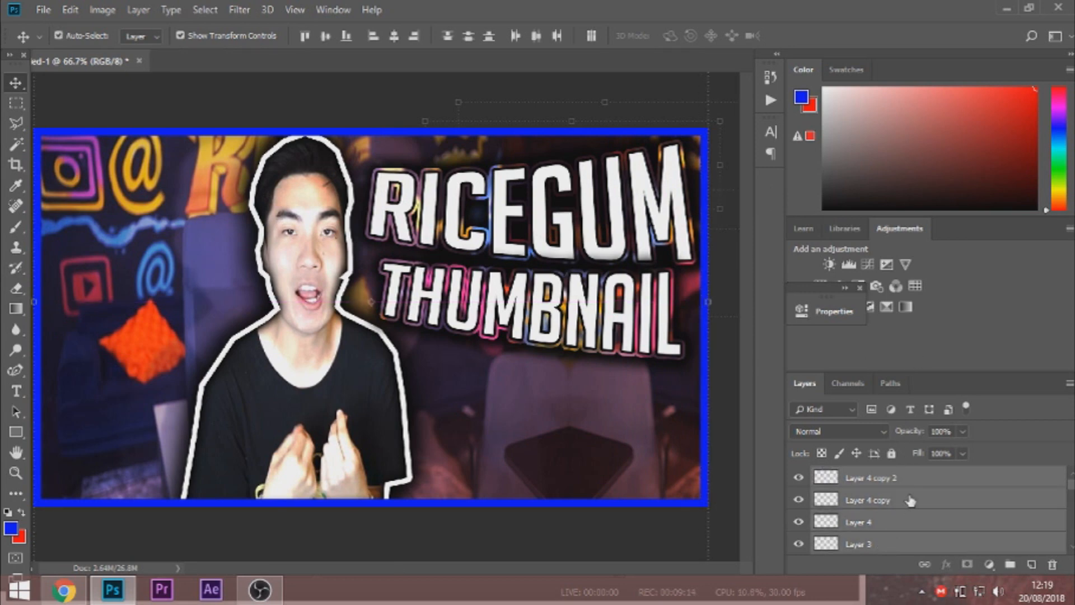
{"action": "right_click", "coordinate": [885, 477]}
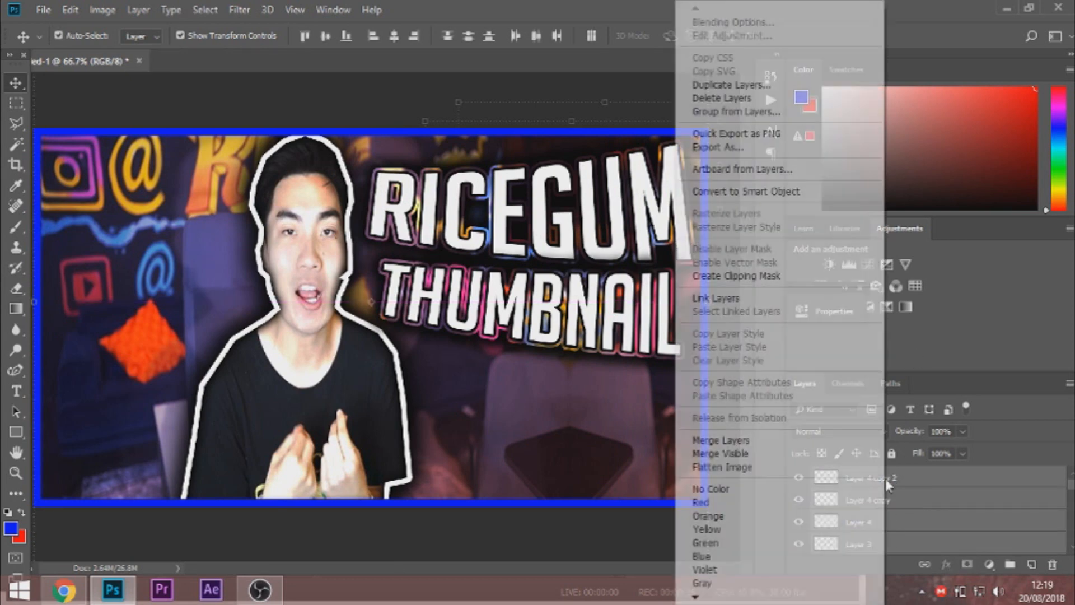
{"action": "left_click", "coordinate": [765, 193]}
- Apply a white (ffffff) Color Overlay layer style to the border smart object
{"action": "double_click", "coordinate": [961, 485]}
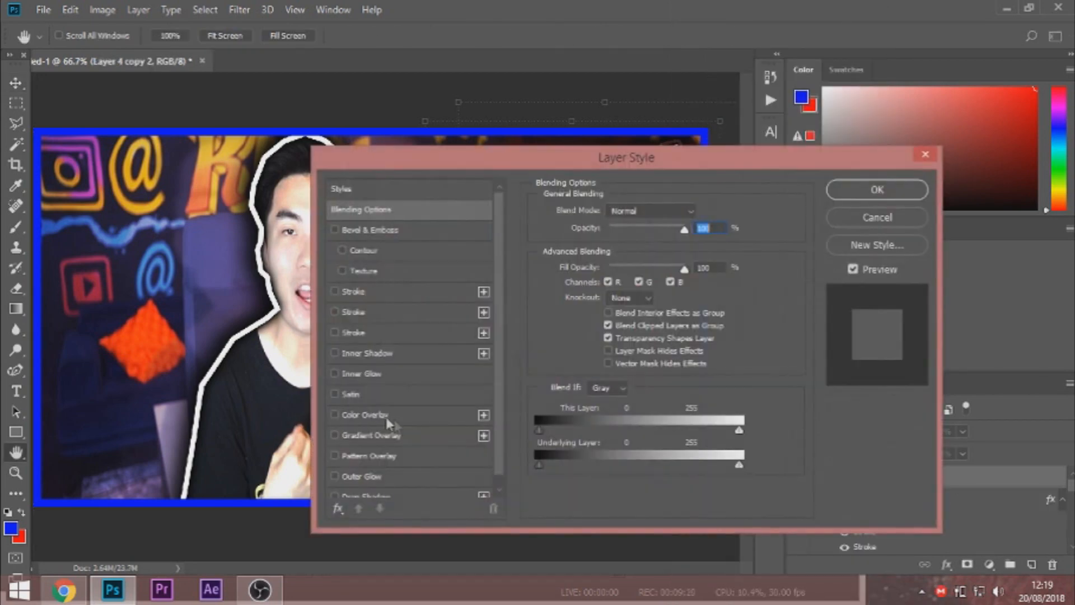
{"action": "left_click", "coordinate": [334, 415]}
{"action": "left_click", "coordinate": [429, 418]}
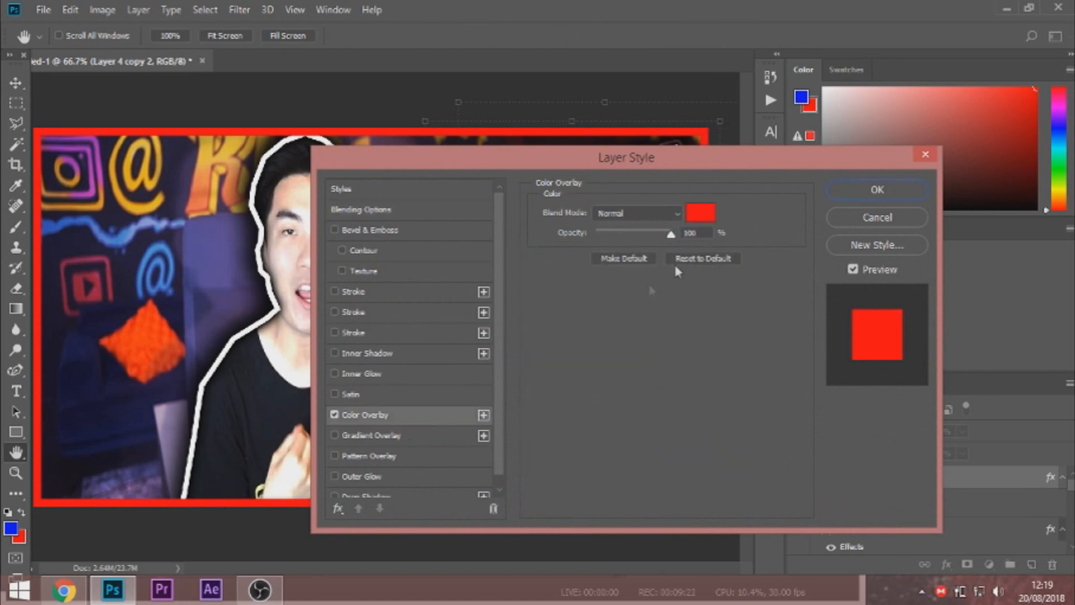
{"action": "left_click", "coordinate": [700, 213]}
{"action": "type", "text": "ffffff"}
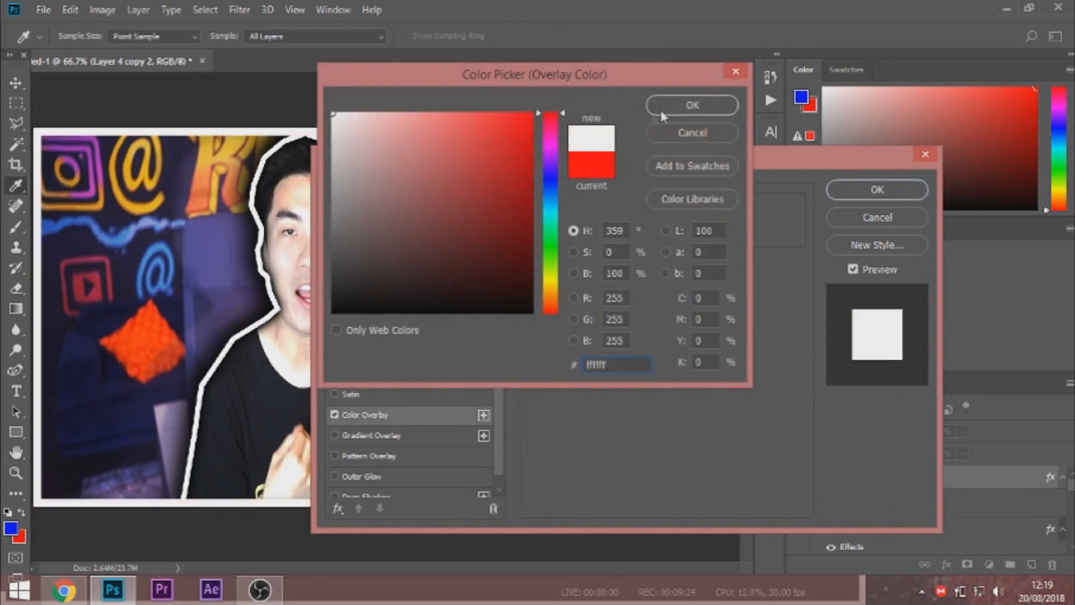
{"action": "left_click", "coordinate": [664, 108]}
{"action": "left_click", "coordinate": [916, 188]}
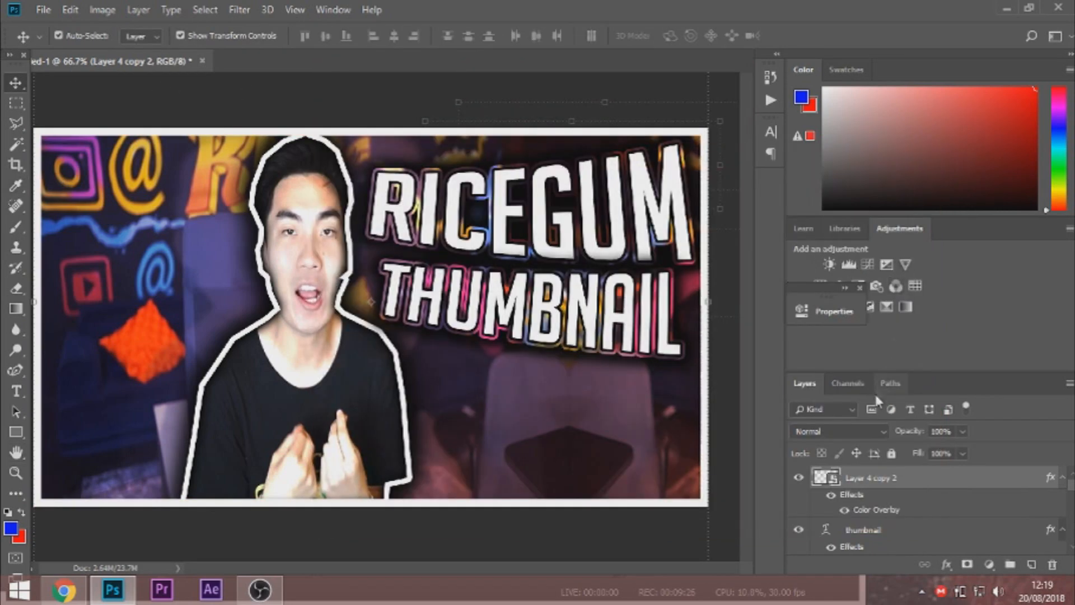
- Set the border layer's blend mode to Overlay, convert it to a smart object again, and deselect it
{"action": "left_click", "coordinate": [870, 430]}
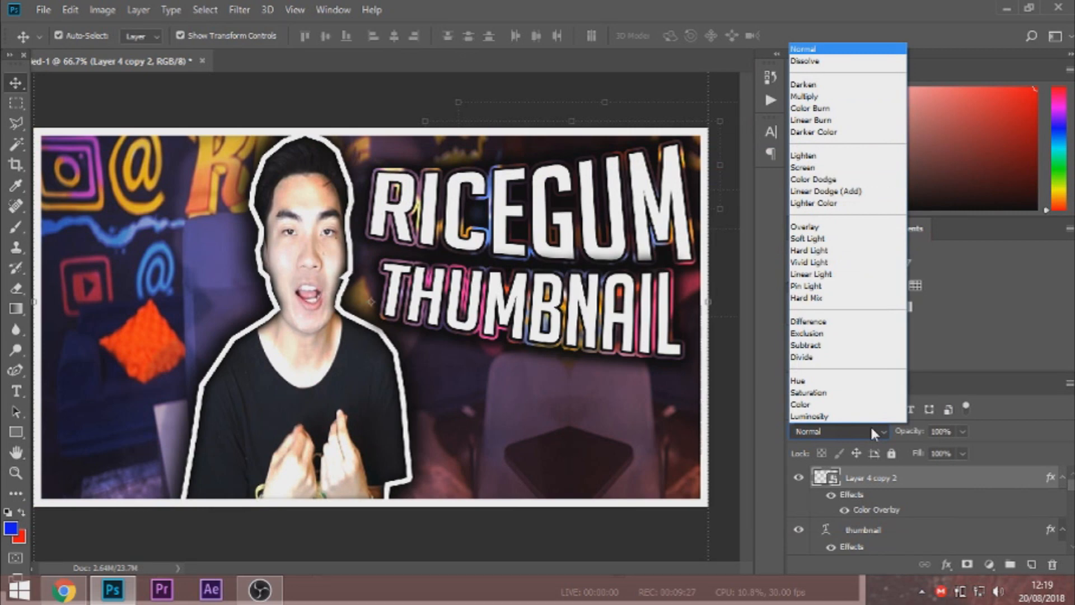
{"action": "left_click", "coordinate": [838, 228]}
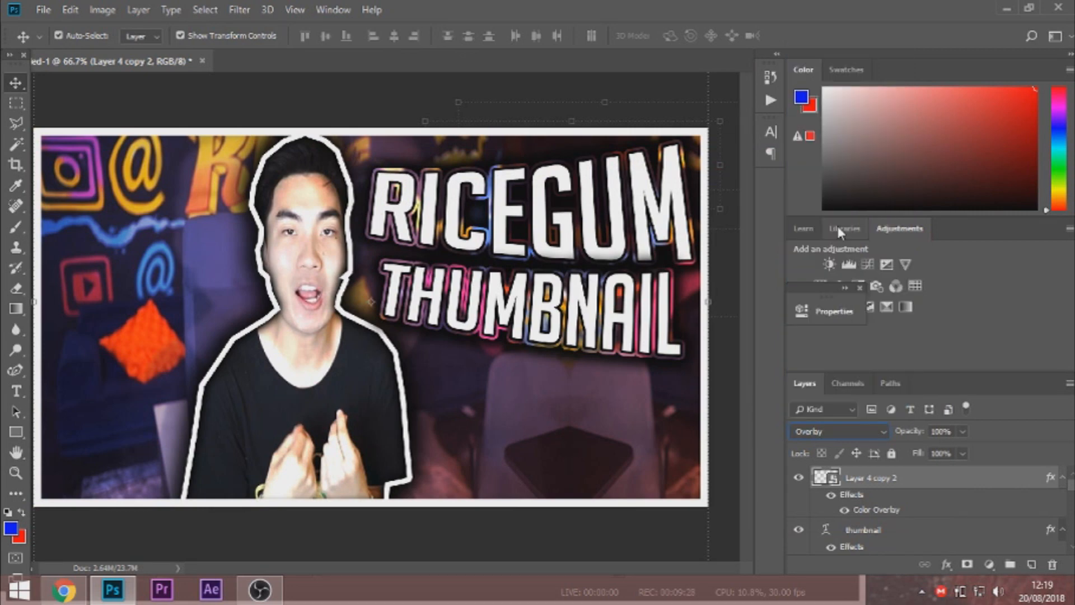
{"action": "right_click", "coordinate": [922, 483]}
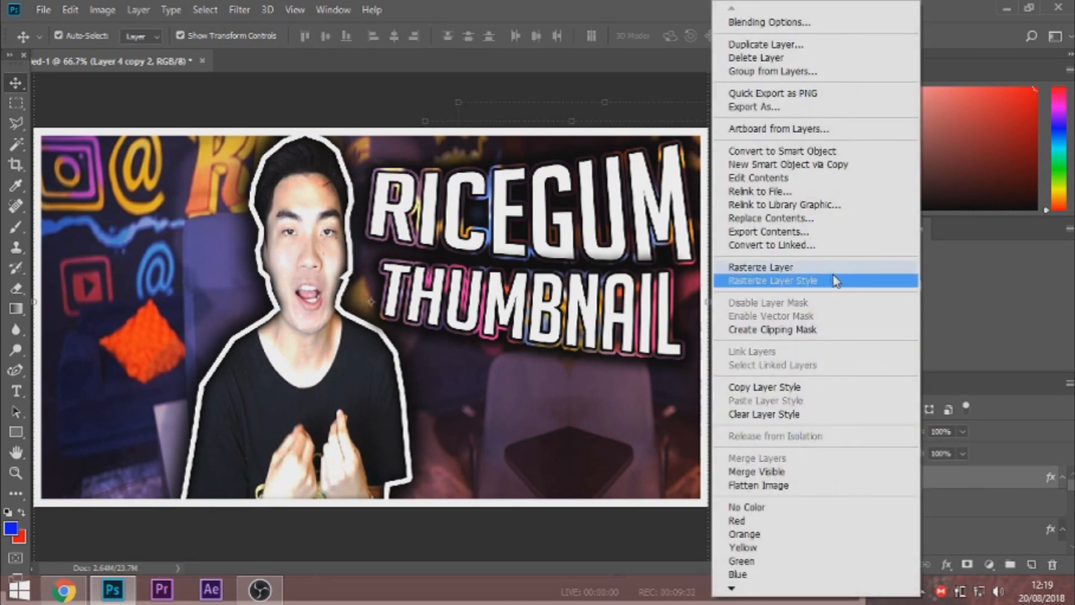
{"action": "left_click", "coordinate": [775, 151]}
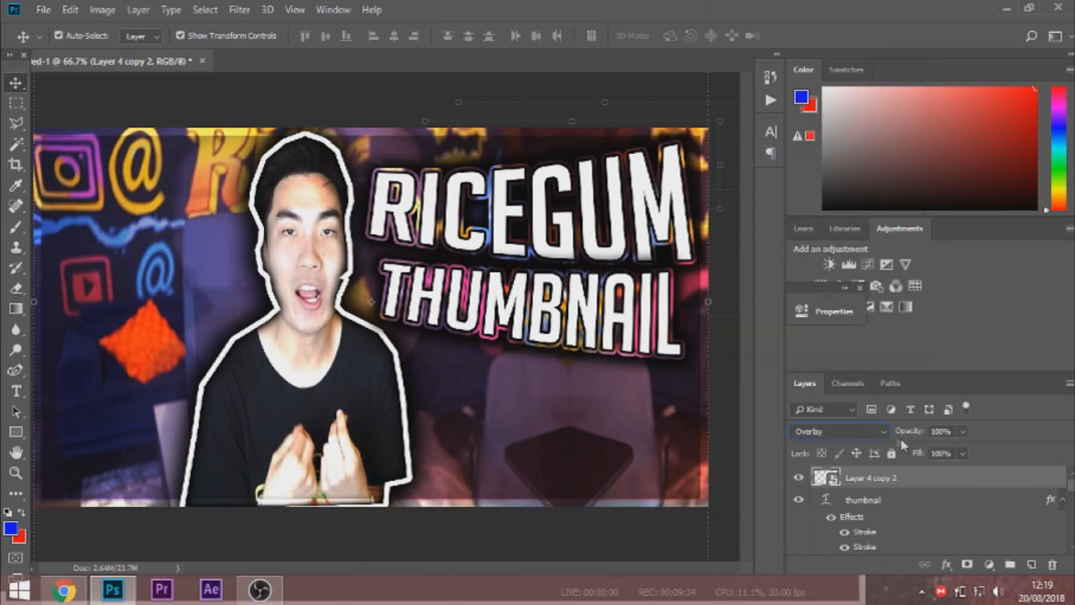
{"action": "left_click", "coordinate": [209, 103]}
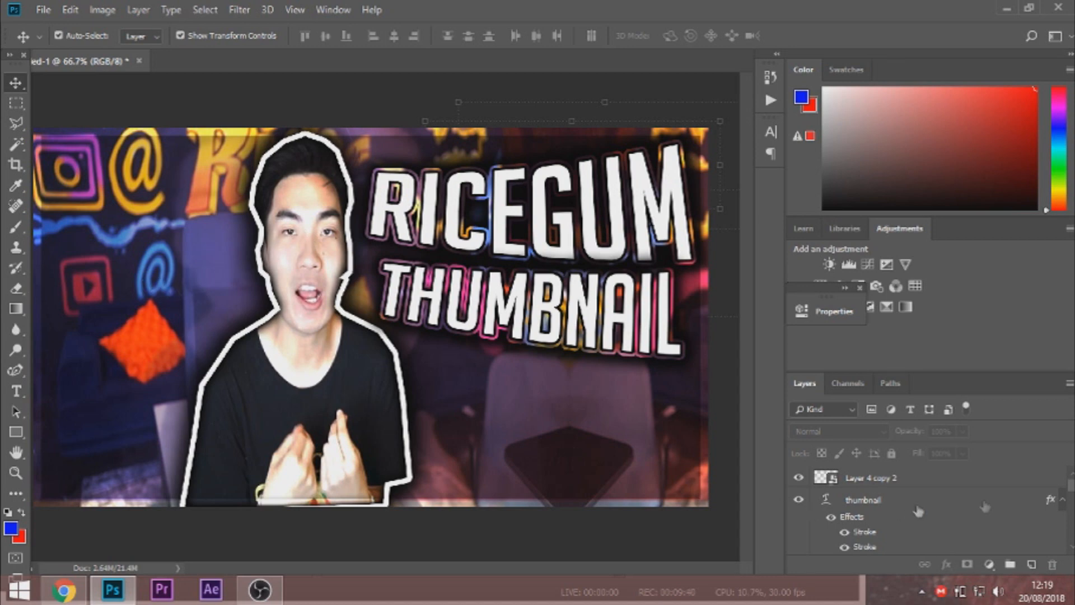
{"action": "scroll", "coordinate": [1067, 490], "scroll_direction": "down", "scroll_amount": 3}
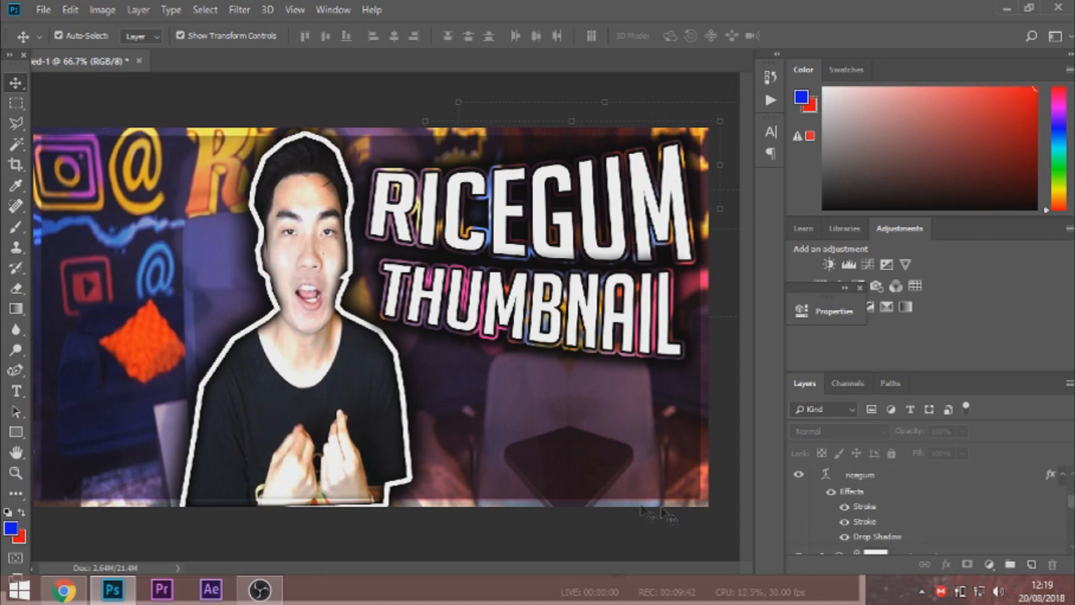
{"action": "scroll", "coordinate": [1067, 509], "scroll_direction": "down", "scroll_amount": 5}
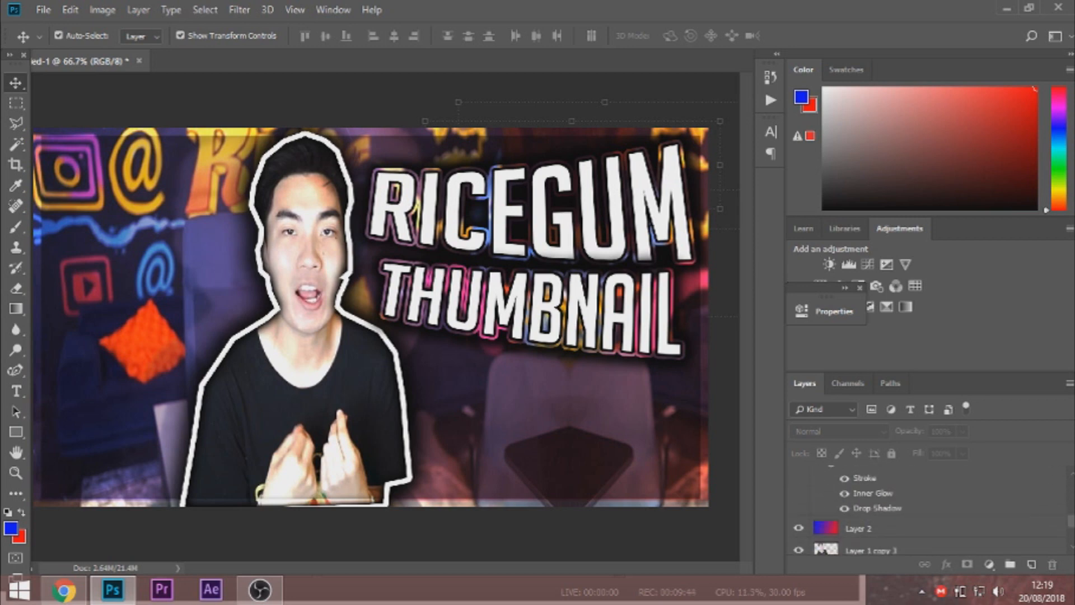
{"action": "left_click", "coordinate": [931, 514]}
{"action": "mouse_move", "coordinate": [445, 390]}
{"action": "left_mouse_down"}
{"action": "mouse_move", "coordinate": [463, 397]}
{"action": "mouse_move", "coordinate": [446, 399]}
{"action": "left_mouse_up"}
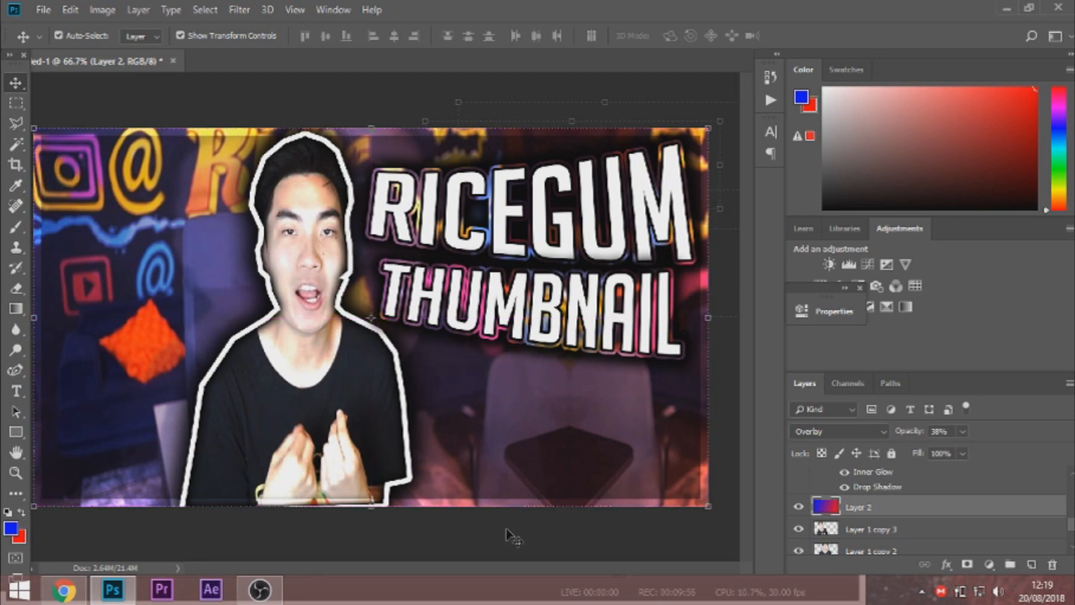
{"action": "left_click_drag", "start_coordinate": [1073, 518], "coordinate": [1071, 486]}
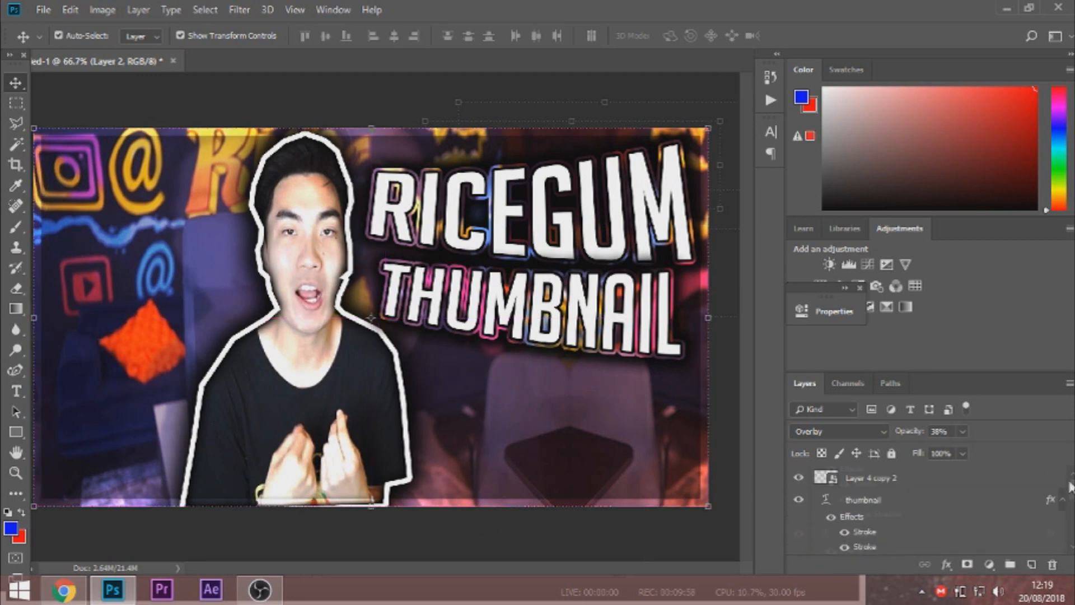
- Give the border layer a black Drop Shadow with 100% opacity, 0 px distance, about 32% spread and 73 px size, and deselect it
{"action": "left_click", "coordinate": [932, 477]}
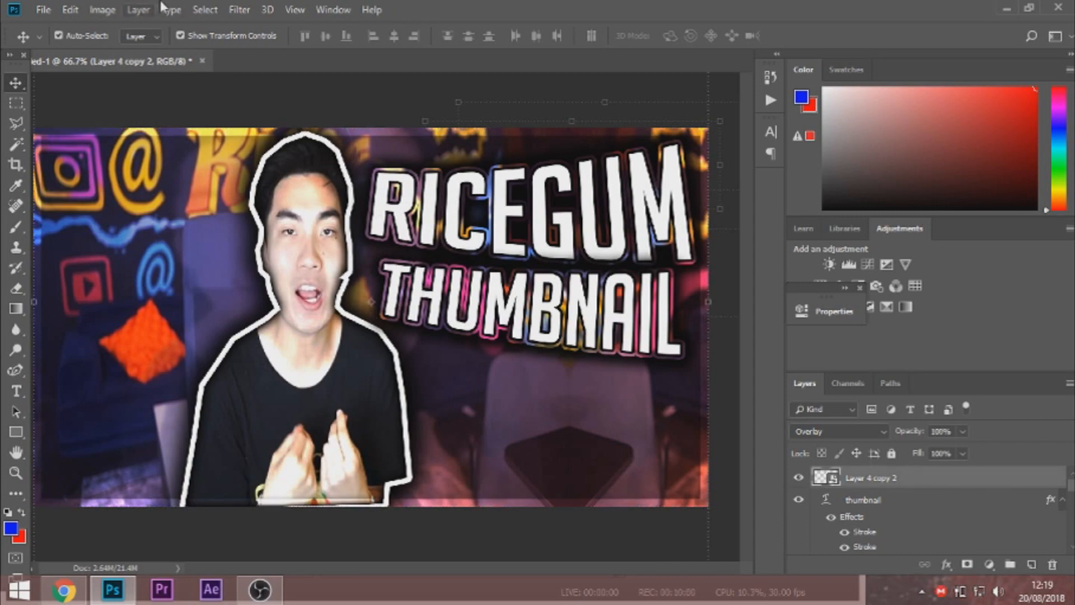
{"action": "double_click", "coordinate": [963, 485]}
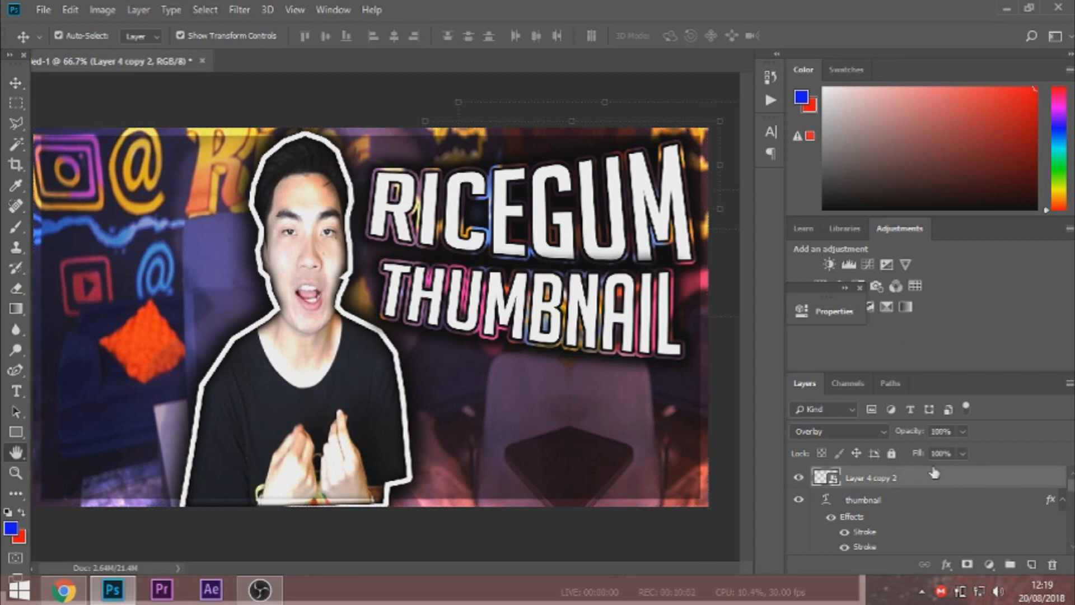
{"action": "scroll", "coordinate": [337, 454], "scroll_direction": "down", "scroll_amount": 1}
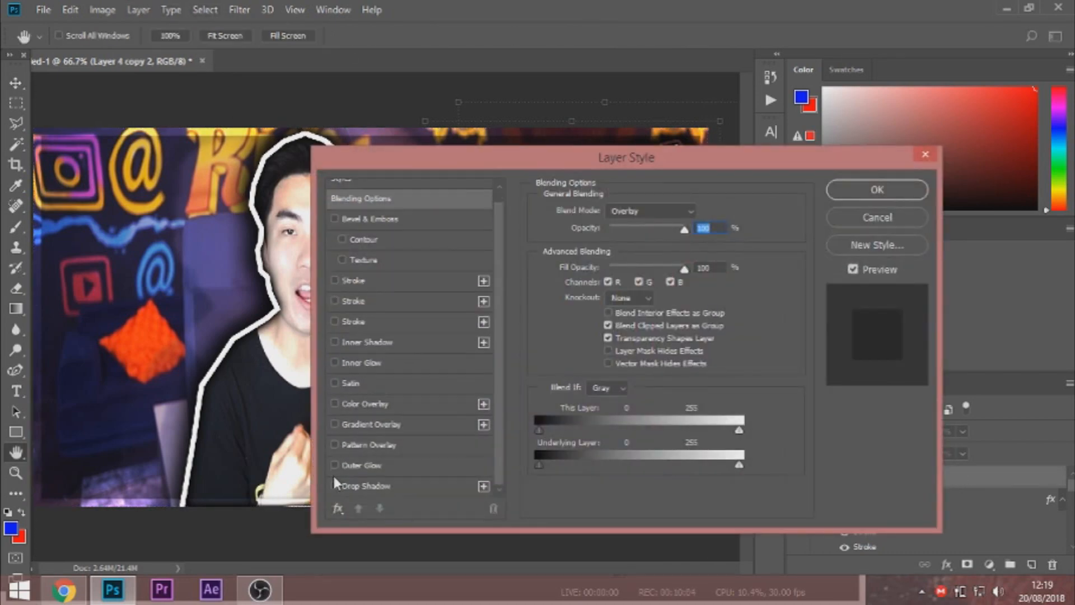
{"action": "left_click", "coordinate": [334, 484]}
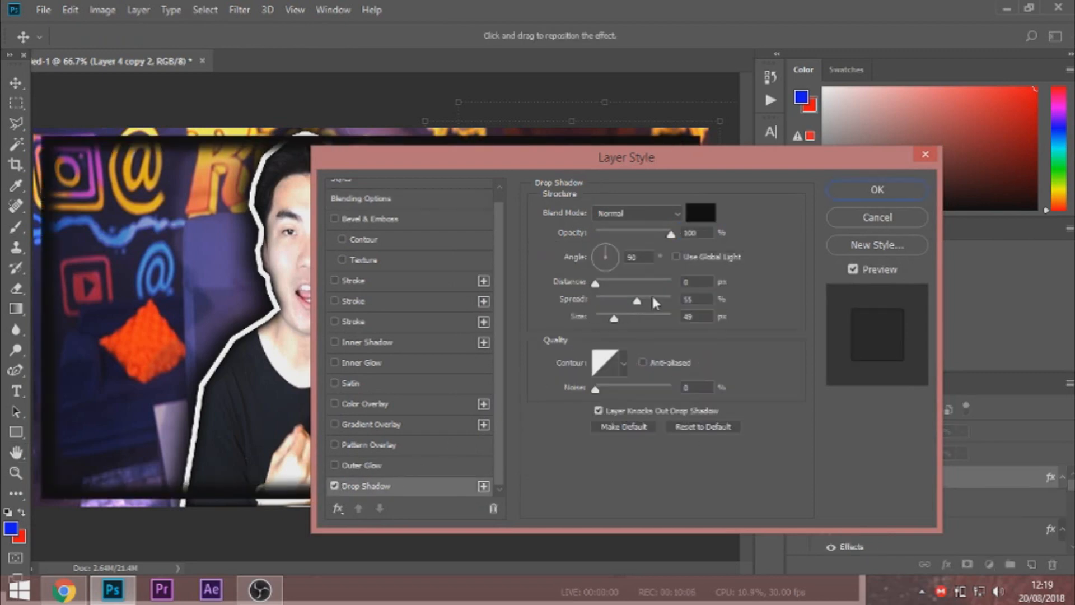
{"action": "mouse_move", "coordinate": [637, 302]}
{"action": "left_mouse_down"}
{"action": "mouse_move", "coordinate": [625, 301]}
{"action": "mouse_move", "coordinate": [622, 318]}
{"action": "mouse_move", "coordinate": [620, 302]}
{"action": "left_mouse_up"}
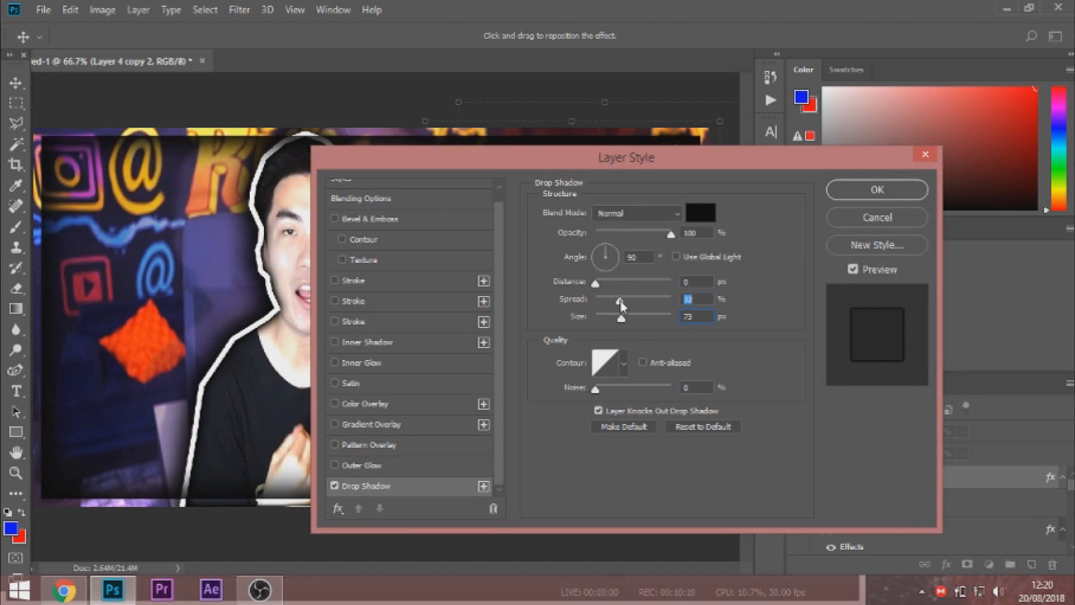
{"action": "left_click", "coordinate": [846, 188]}
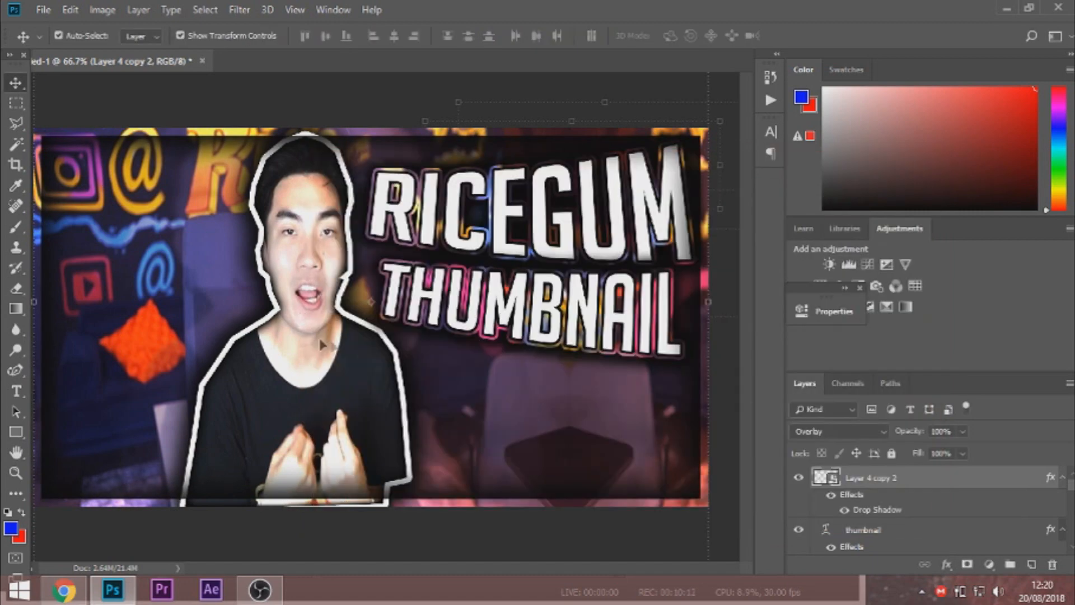
{"action": "left_click", "coordinate": [398, 526]}
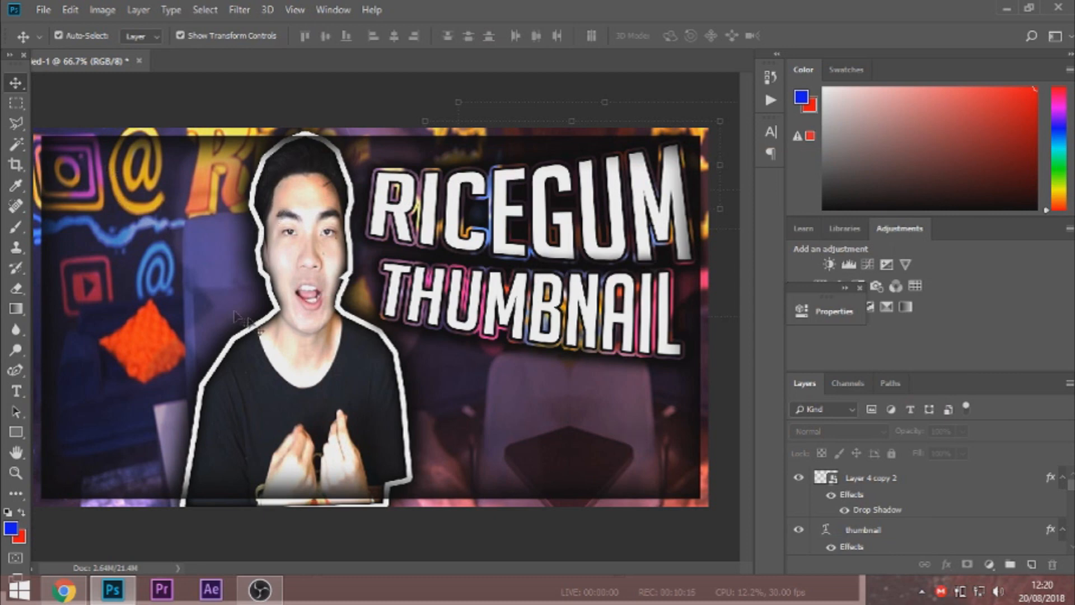
- Raise the opacity of the blue-to-red gradient layer, Layer 2, to 63%
{"action": "scroll", "coordinate": [932, 506], "scroll_direction": "down", "scroll_amount": 2}
{"action": "scroll", "coordinate": [931, 506], "scroll_direction": "down", "scroll_amount": 1}
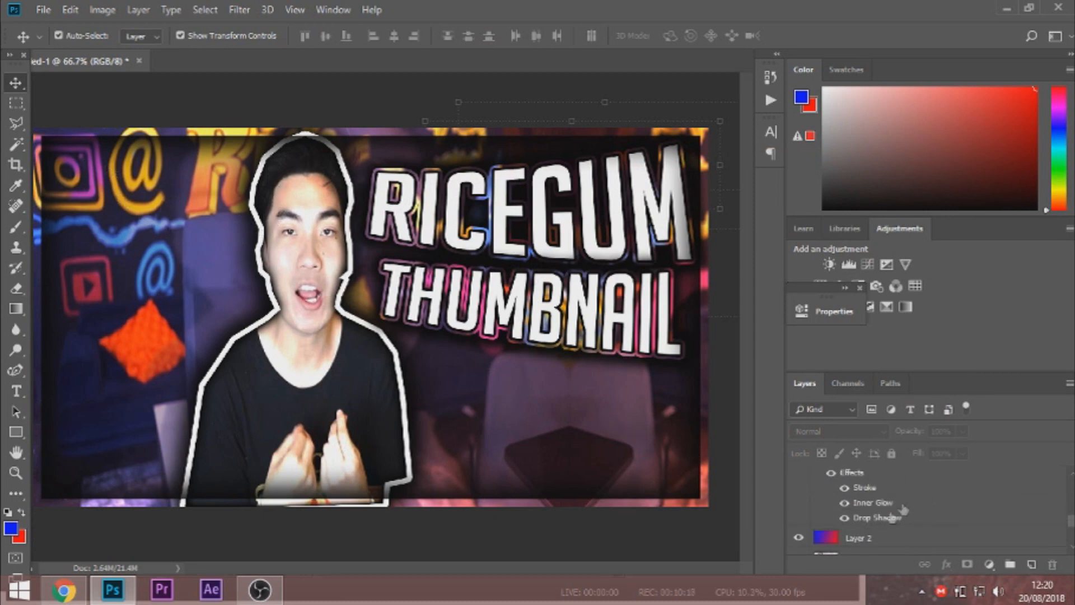
{"action": "left_click", "coordinate": [893, 539]}
{"action": "mouse_move", "coordinate": [969, 442]}
{"action": "left_mouse_down"}
{"action": "mouse_move", "coordinate": [964, 451]}
{"action": "mouse_move", "coordinate": [993, 450]}
{"action": "mouse_move", "coordinate": [981, 452]}
{"action": "left_mouse_up"}
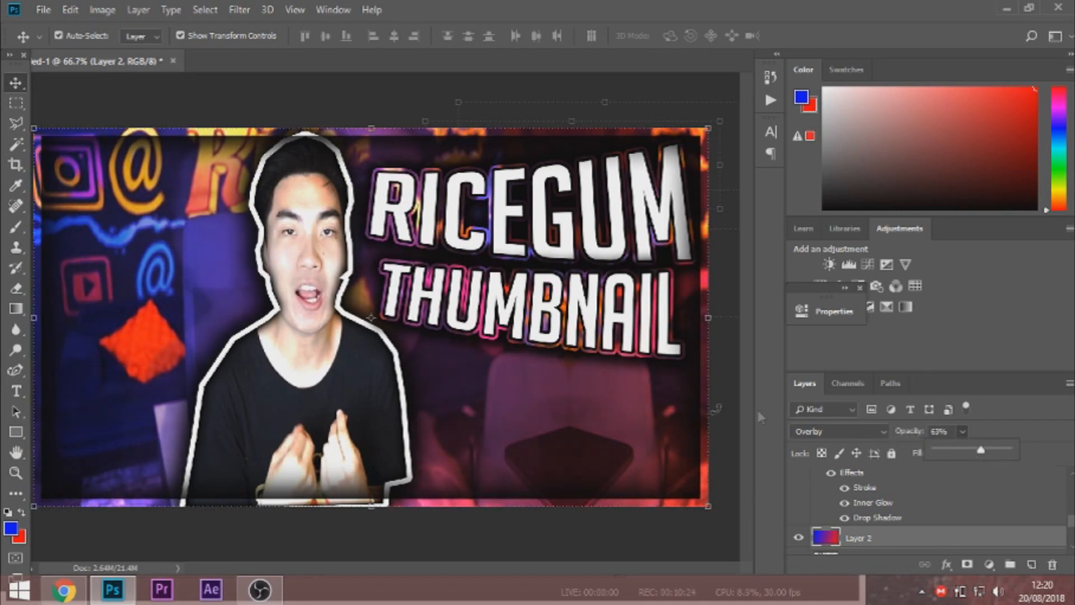